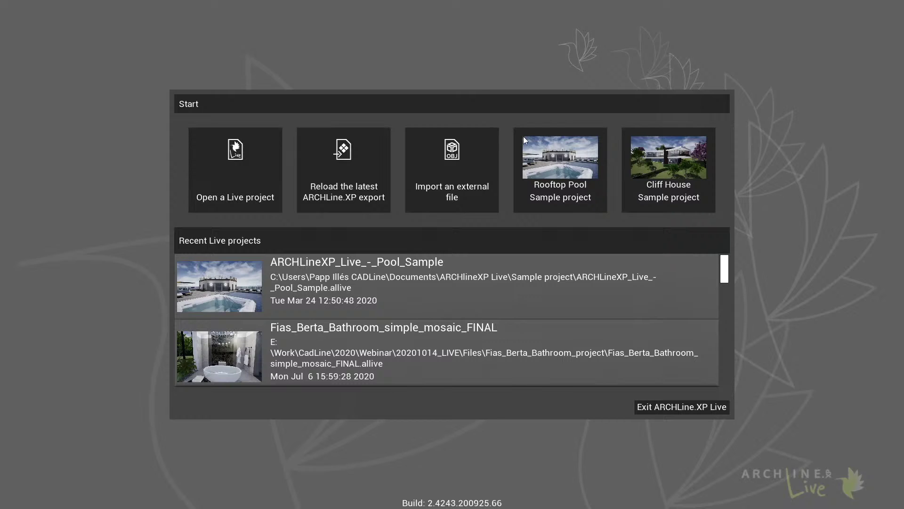
# Import the external file SAC_Prefab_home_nonfurnished_without_pool.skp from the SKP_Prefab_project folder
pyautogui.click(476, 152)
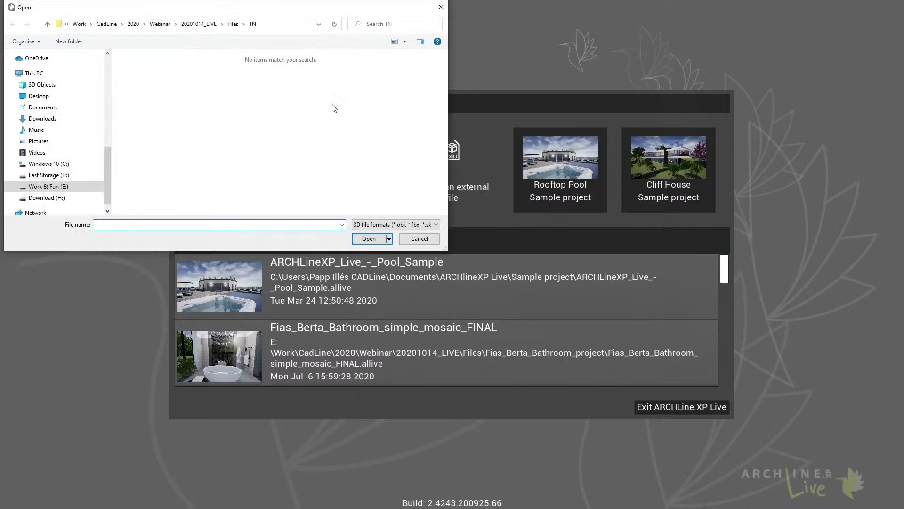
pyautogui.click(232, 24)
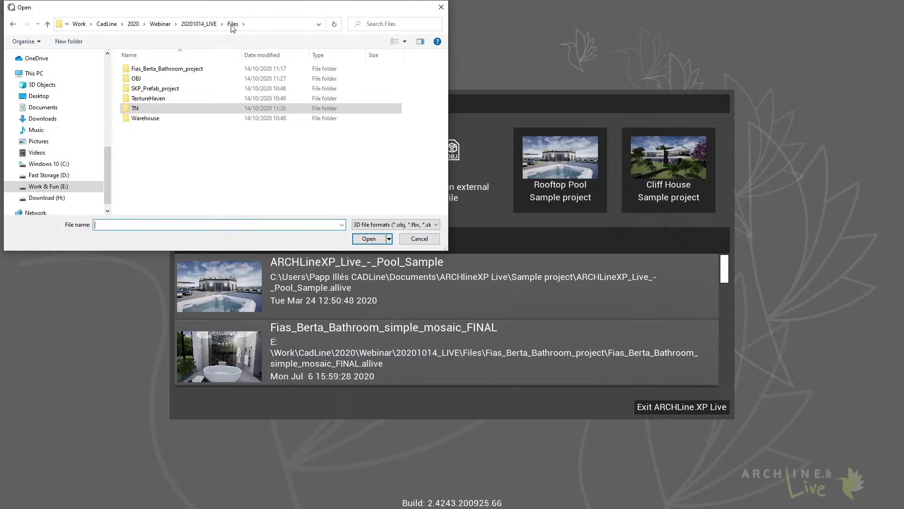
pyautogui.doubleClick(169, 88)
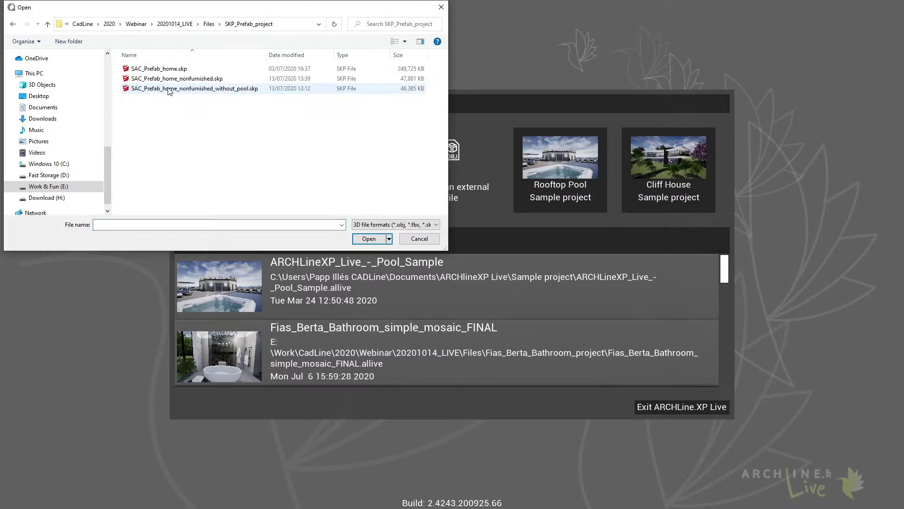
pyautogui.click(223, 93)
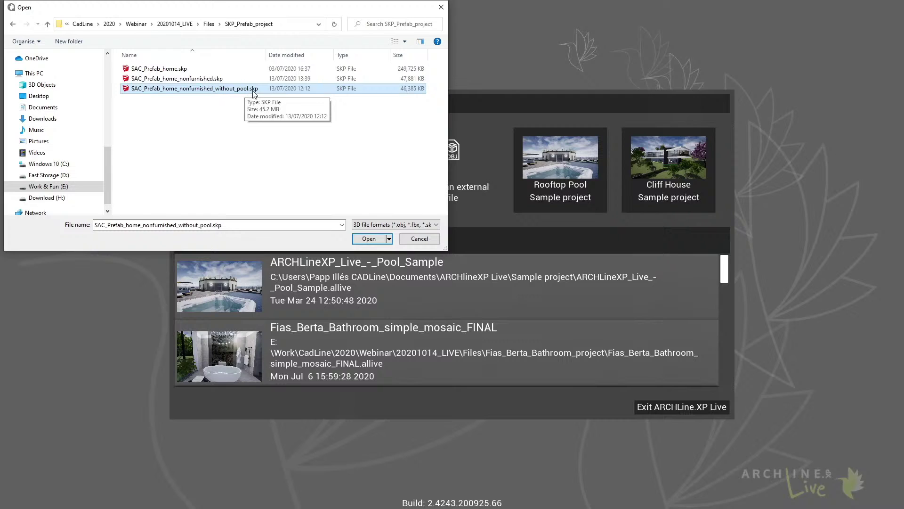
pyautogui.click(369, 238)
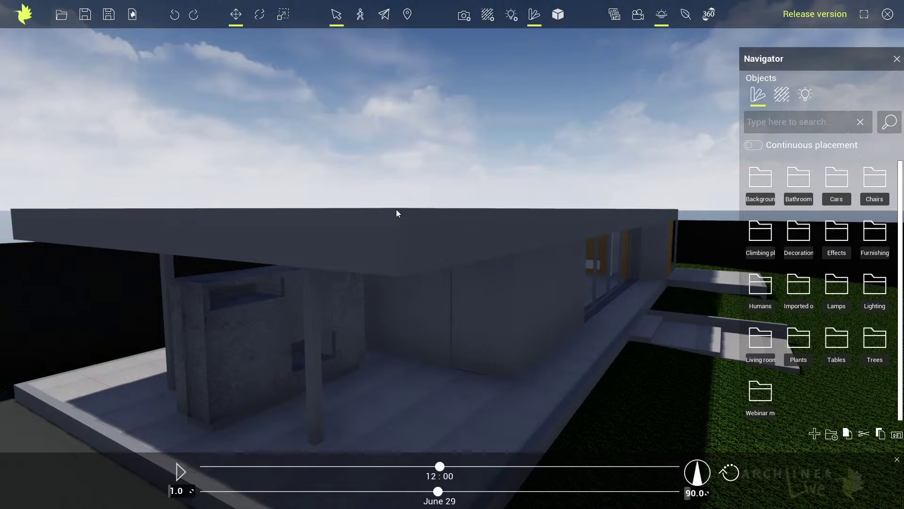
# Set the north direction to about 172 degrees and the time of day to 8:51 to light the house front
pyautogui.moveTo(504, 289); pyautogui.dragTo(446, 230)
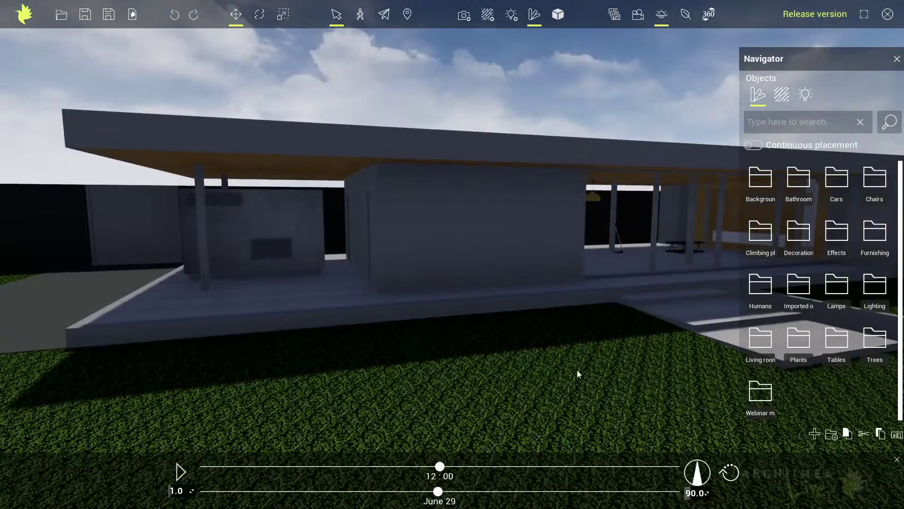
pyautogui.moveTo(693, 493); pyautogui.dragTo(705, 493)
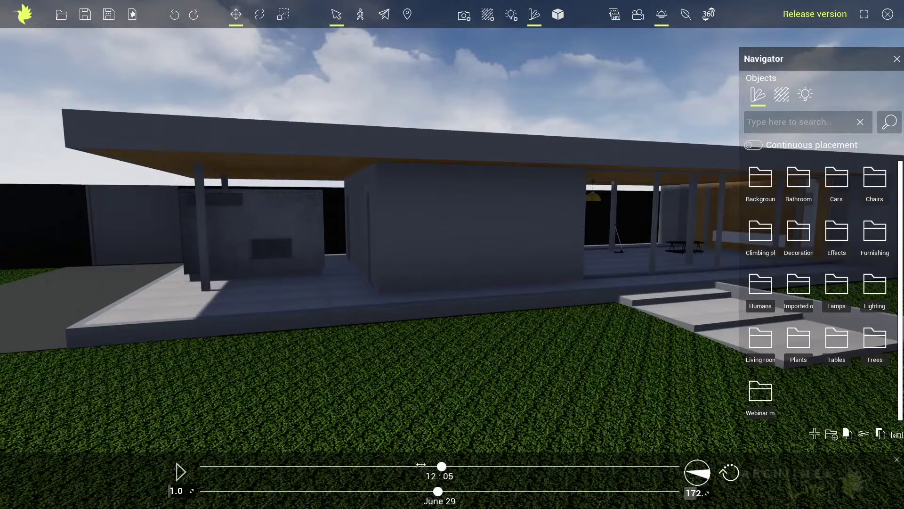
pyautogui.moveTo(440, 466); pyautogui.dragTo(378, 460)
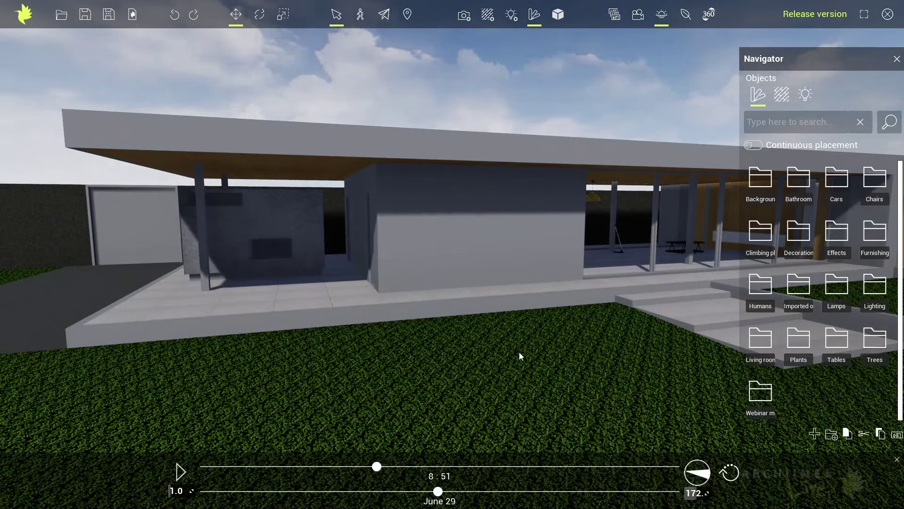
# Apply the Ground grass material from the Environment materials to the front lawn
pyautogui.moveTo(534, 338); pyautogui.dragTo(546, 323, button='right')
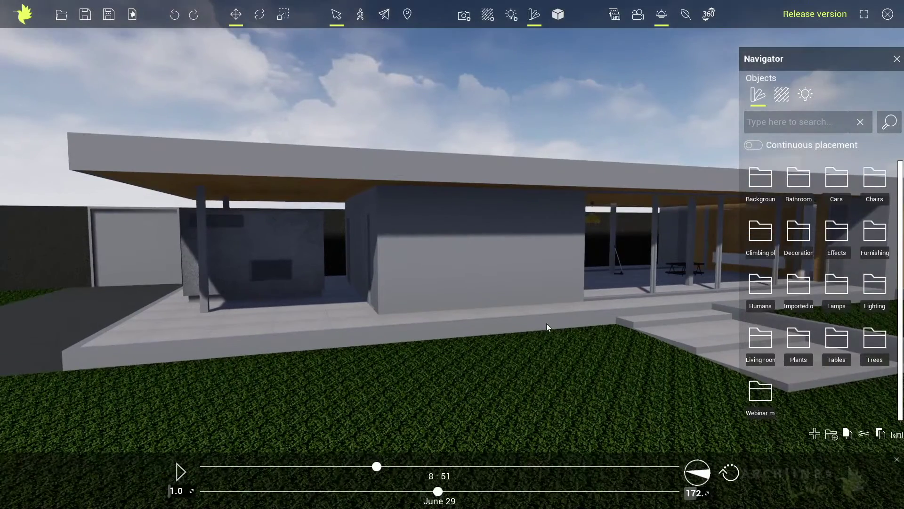
pyautogui.scroll(-1, 547, 323)
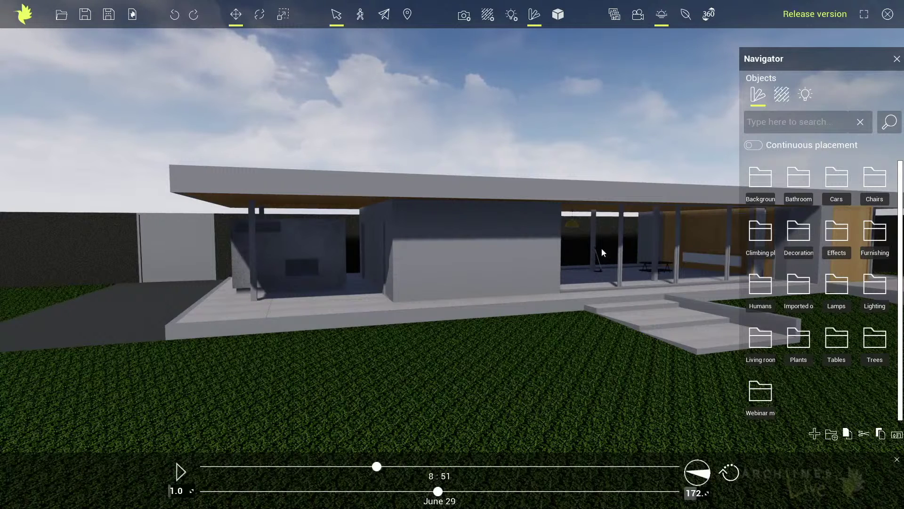
pyautogui.click(781, 98)
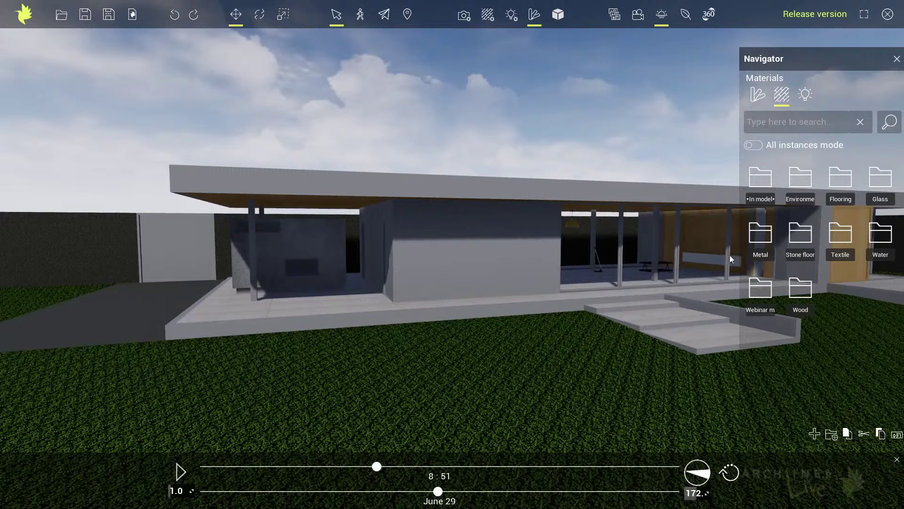
pyautogui.click(797, 187)
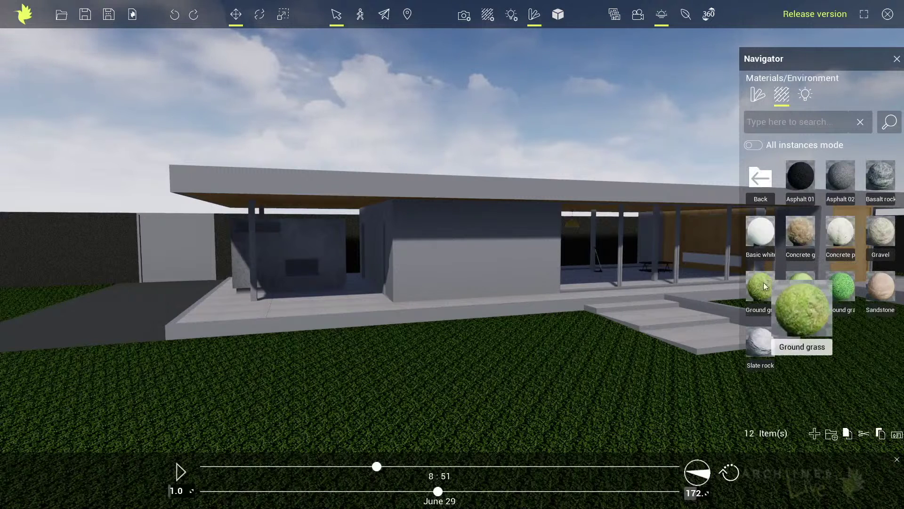
pyautogui.moveTo(761, 286); pyautogui.dragTo(366, 408)
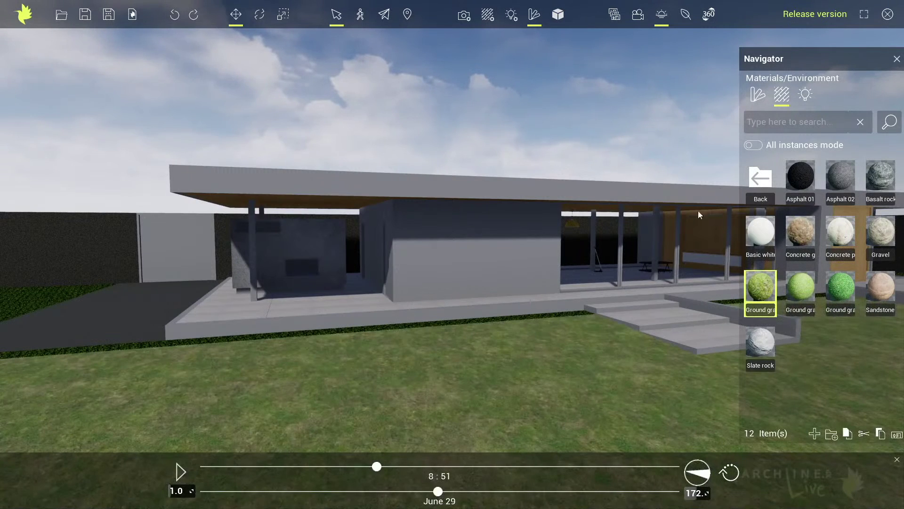
# Enable All instances mode and apply the Ground grass material to the remaining lawn beside the driveway
pyautogui.click(753, 145)
pyautogui.moveTo(760, 286); pyautogui.dragTo(43, 298)
pyautogui.moveTo(277, 383); pyautogui.dragTo(197, 376, button='right')
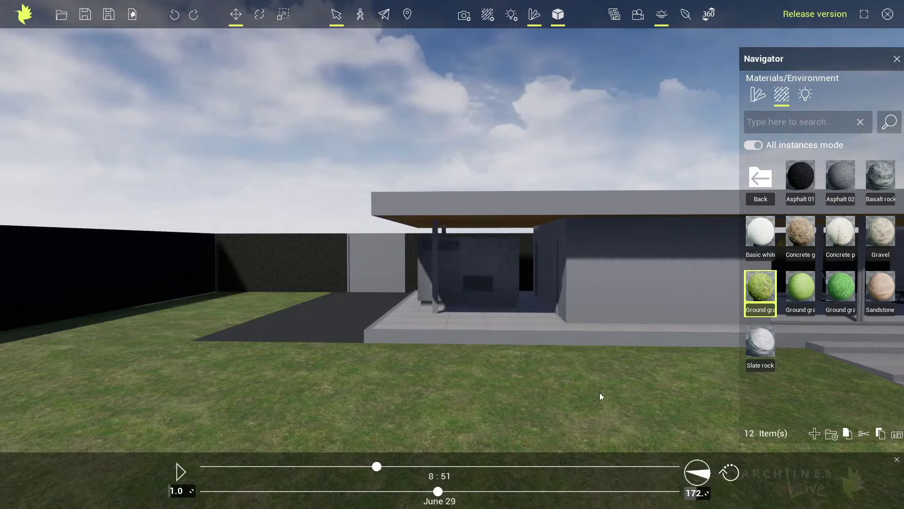
# Apply the dark anodized metal from the Metal materials to all instances of the house's light grey wall material
pyautogui.moveTo(601, 393); pyautogui.dragTo(671, 381, button='right')
pyautogui.click(755, 182)
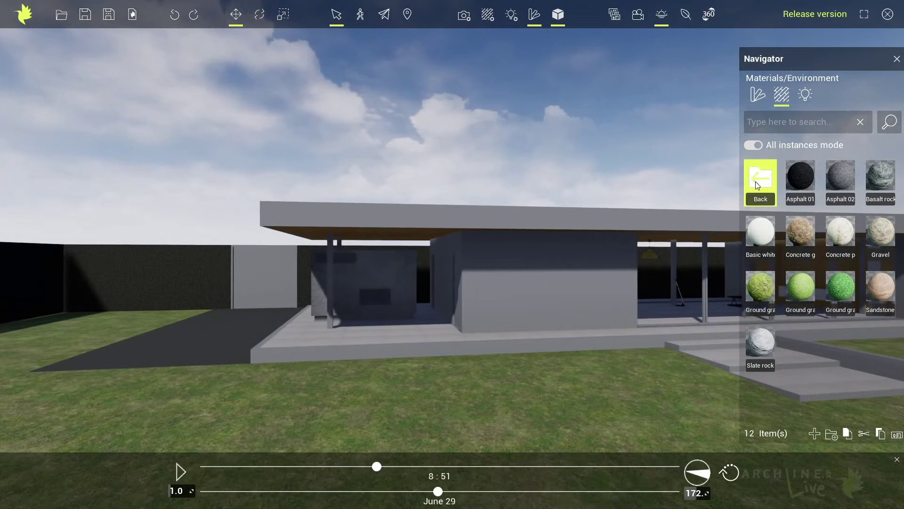
pyautogui.click(755, 182)
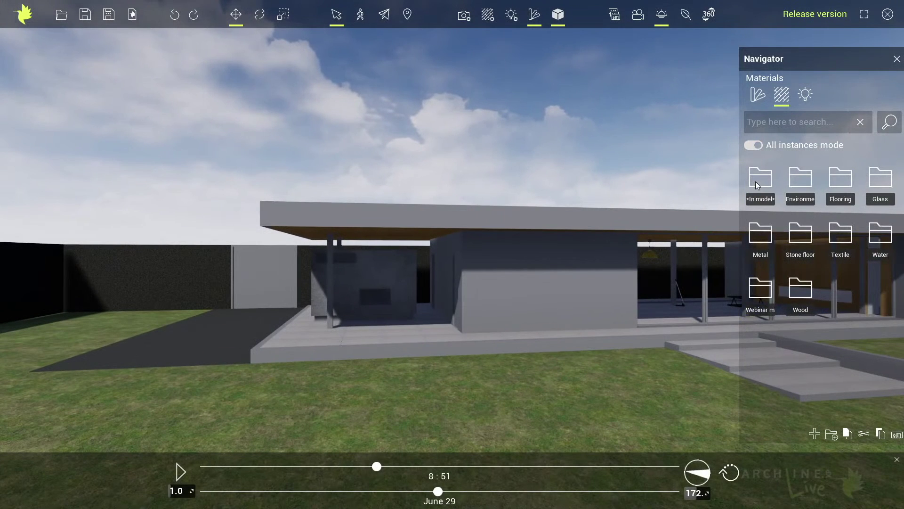
pyautogui.click(757, 228)
pyautogui.moveTo(769, 279)
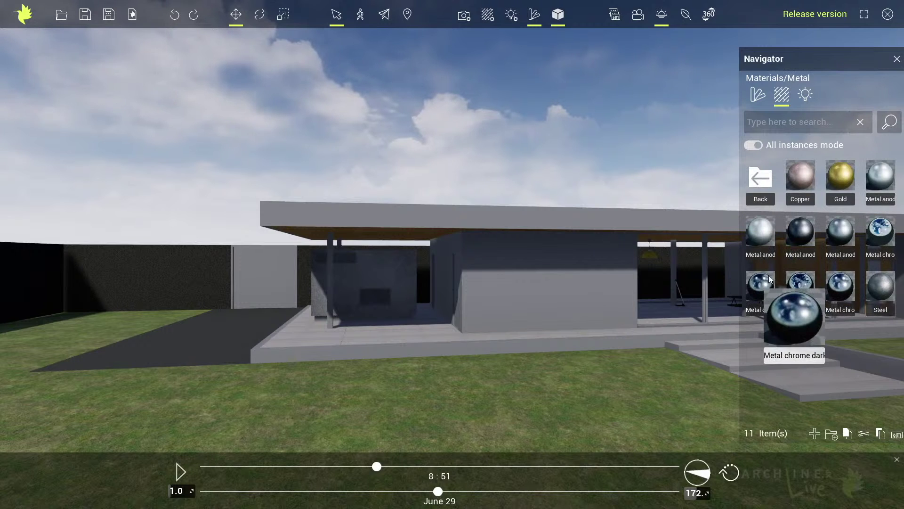
pyautogui.moveTo(798, 235); pyautogui.dragTo(598, 230)
# Set the material type of the terrace's Navona paving to Glossy and close its properties
pyautogui.moveTo(495, 296); pyautogui.dragTo(569, 310, button='right')
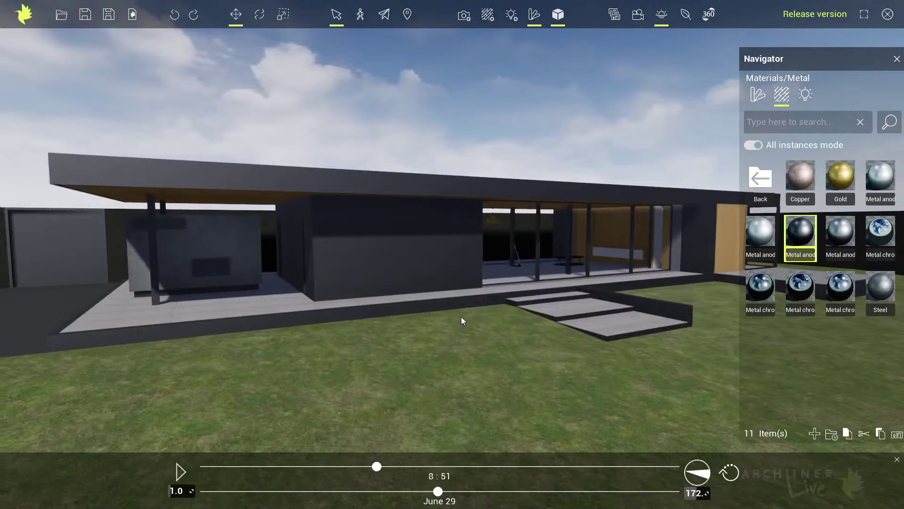
pyautogui.moveTo(462, 316); pyautogui.dragTo(535, 301, button='right')
pyautogui.scroll(3, 261, 300)
pyautogui.moveTo(263, 310); pyautogui.dragTo(307, 309, button='right')
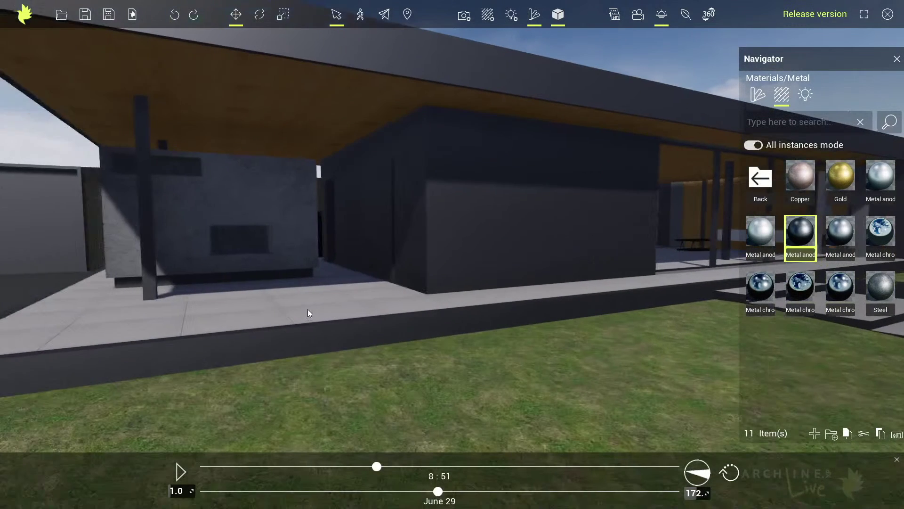
pyautogui.click(330, 312)
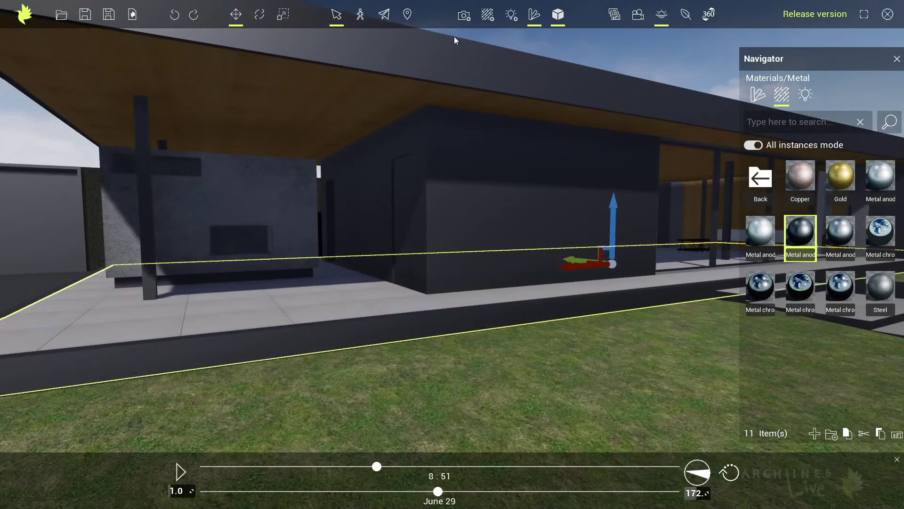
pyautogui.click(488, 17)
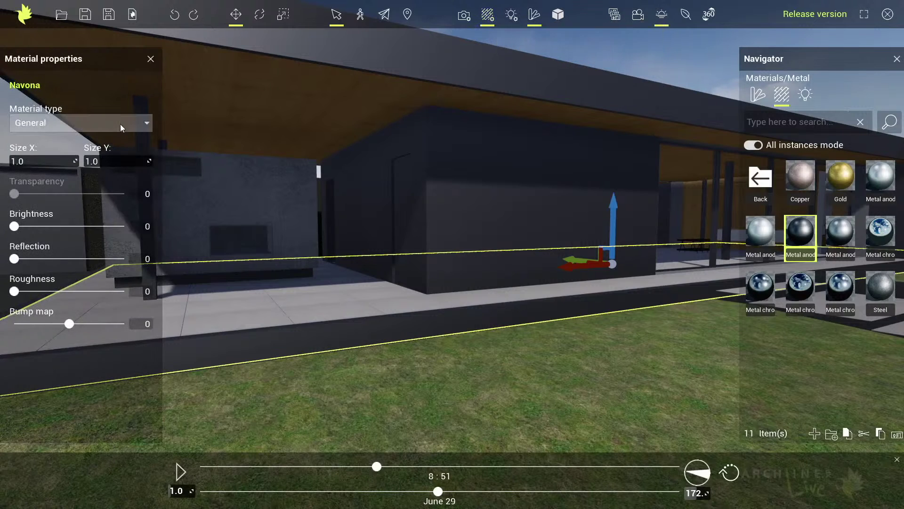
pyautogui.click(92, 123)
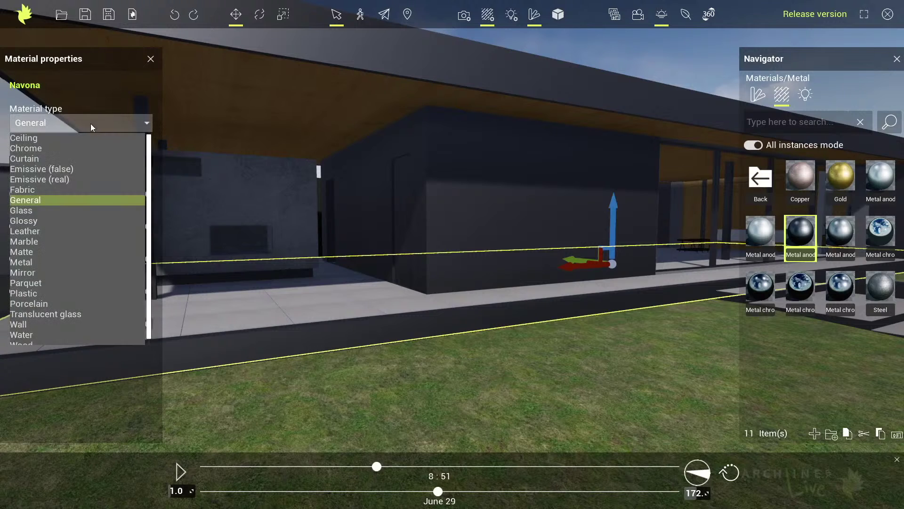
pyautogui.click(41, 221)
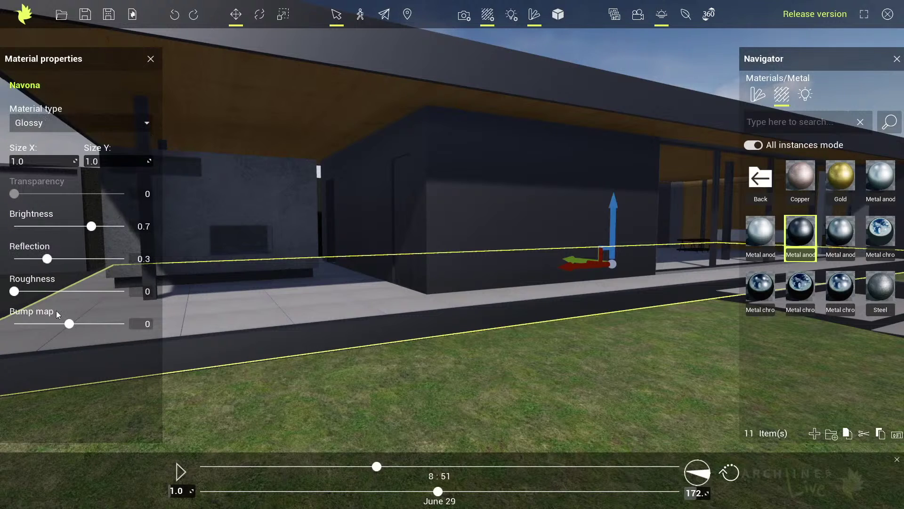
pyautogui.click(257, 316)
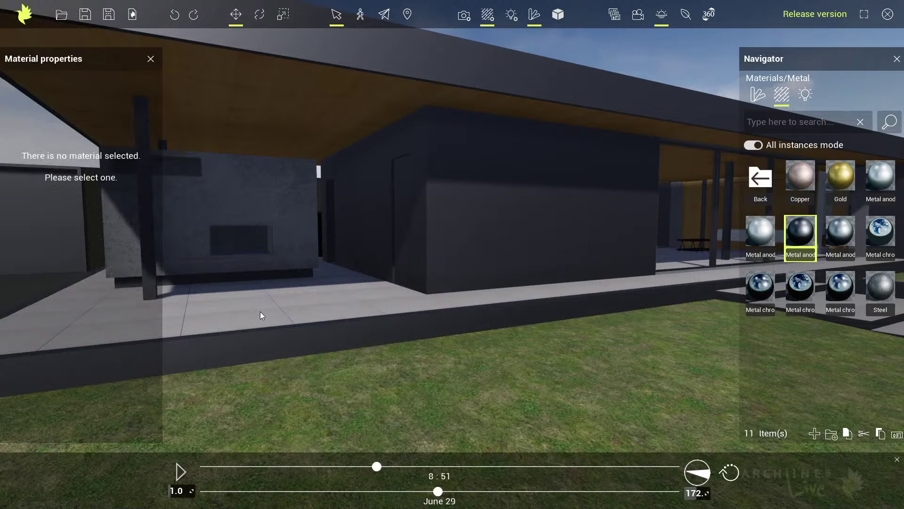
pyautogui.click(150, 59)
# Set the perimeter wall's Gránit- material to type Wall with a brightness of about 0.773
pyautogui.moveTo(210, 268); pyautogui.dragTo(525, 273)
pyautogui.click(575, 233)
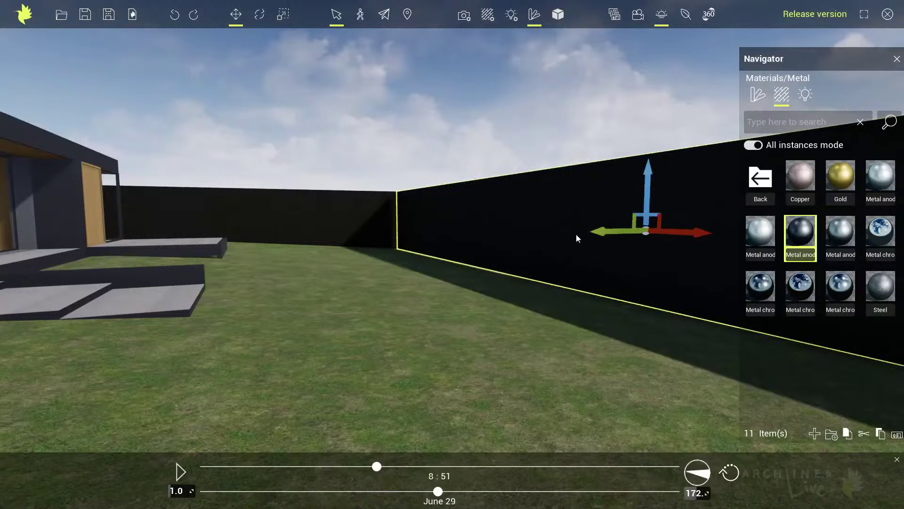
pyautogui.click(486, 16)
pyautogui.click(55, 125)
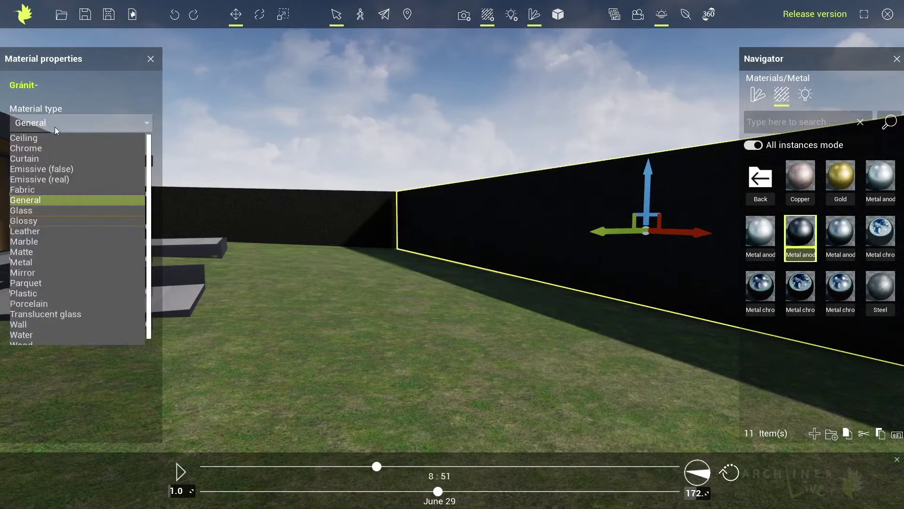
pyautogui.click(29, 325)
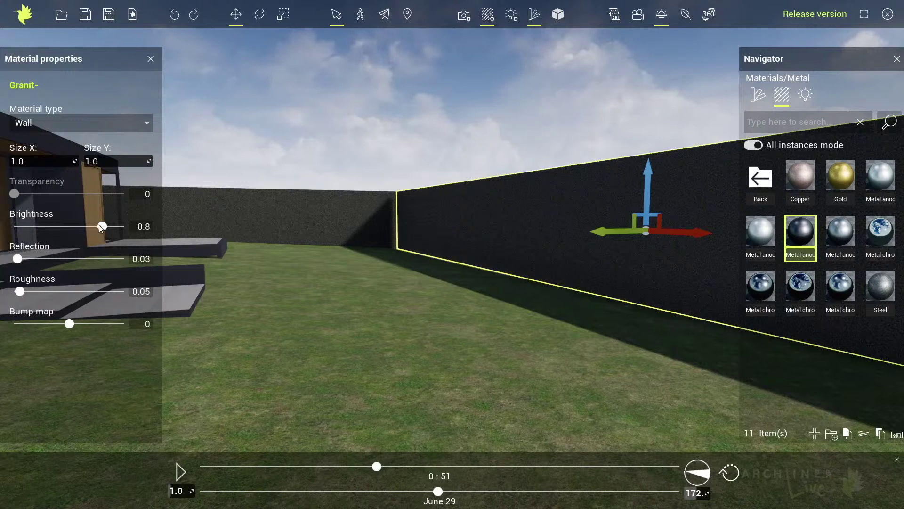
pyautogui.moveTo(102, 226)
pyautogui.mouseDown()
pyautogui.moveTo(54, 227)
pyautogui.moveTo(87, 227)
pyautogui.moveTo(100, 238)
pyautogui.mouseUp()
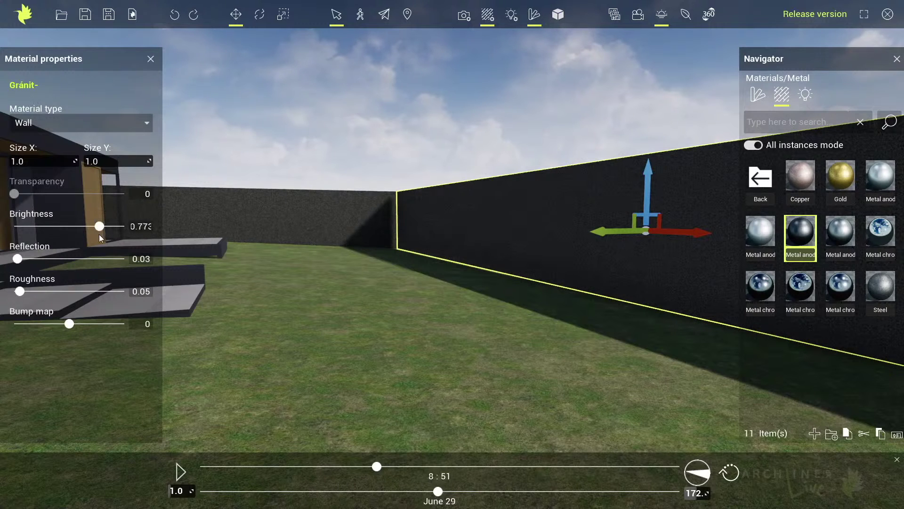
pyautogui.click(151, 60)
# Place the red sedan from the Cars objects on the driveway in front of the garage door and rotate it
pyautogui.moveTo(295, 257); pyautogui.dragTo(200, 275, button='right')
pyautogui.moveTo(293, 285); pyautogui.dragTo(389, 285, button='right')
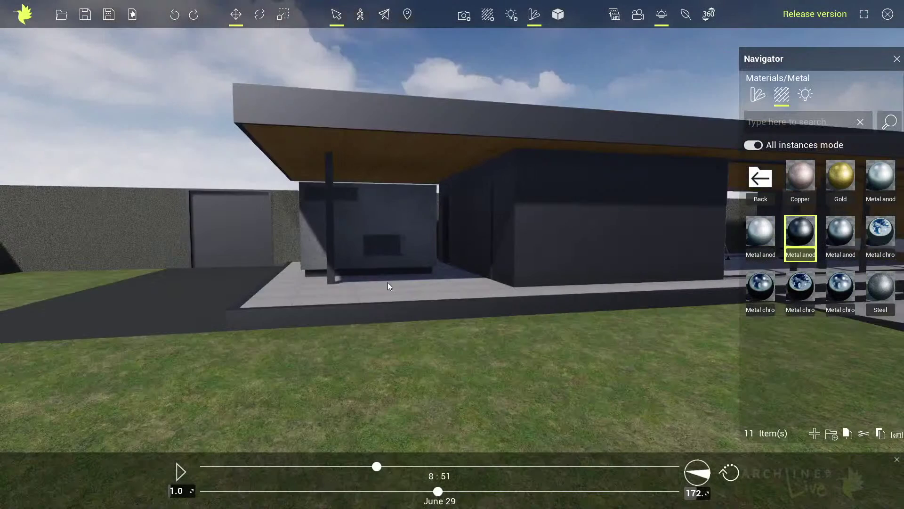
pyautogui.click(754, 179)
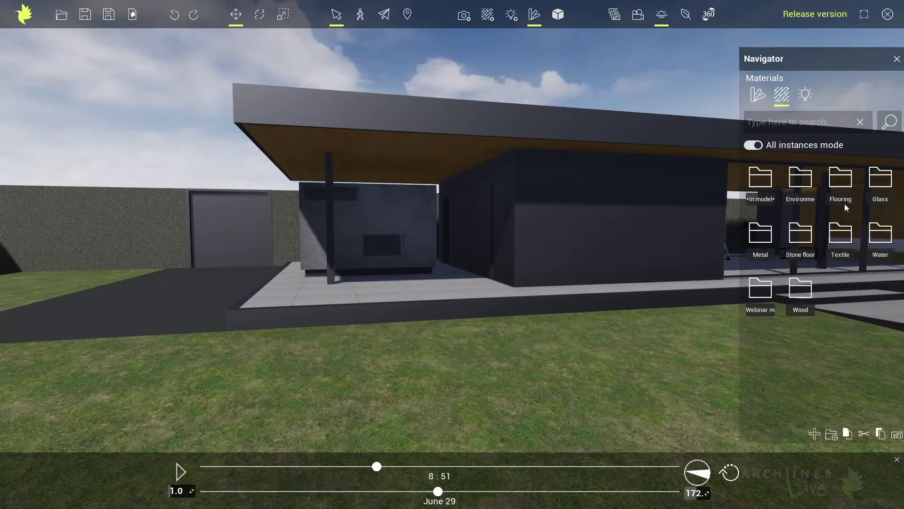
pyautogui.click(757, 96)
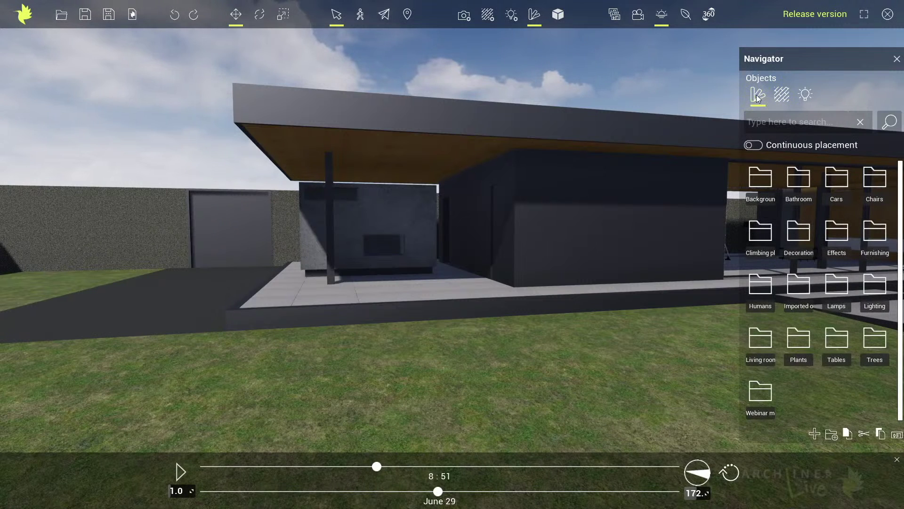
pyautogui.click(836, 182)
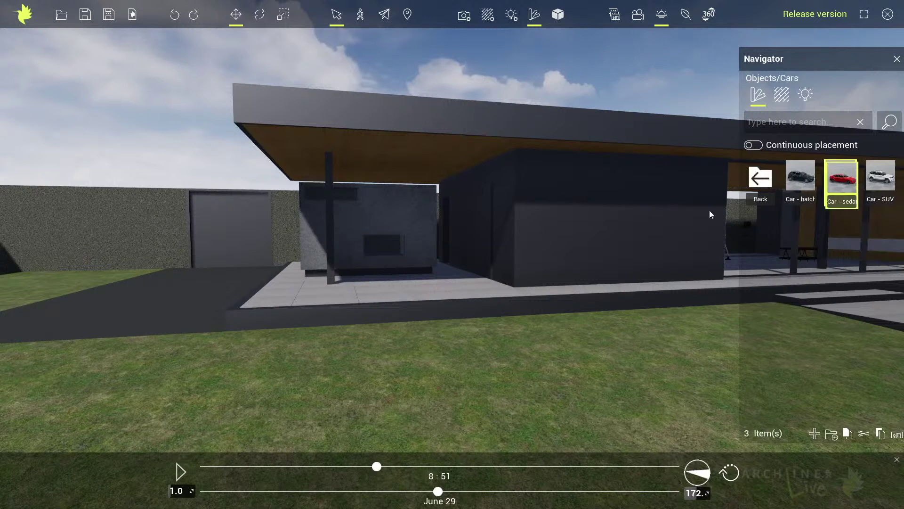
pyautogui.moveTo(710, 214); pyautogui.dragTo(179, 278)
pyautogui.press('e')
pyautogui.click(262, 366)
# Place the idle Sophia figure from the Humans objects on the terrace beside the column and rotate her to face the garden
pyautogui.click(760, 178)
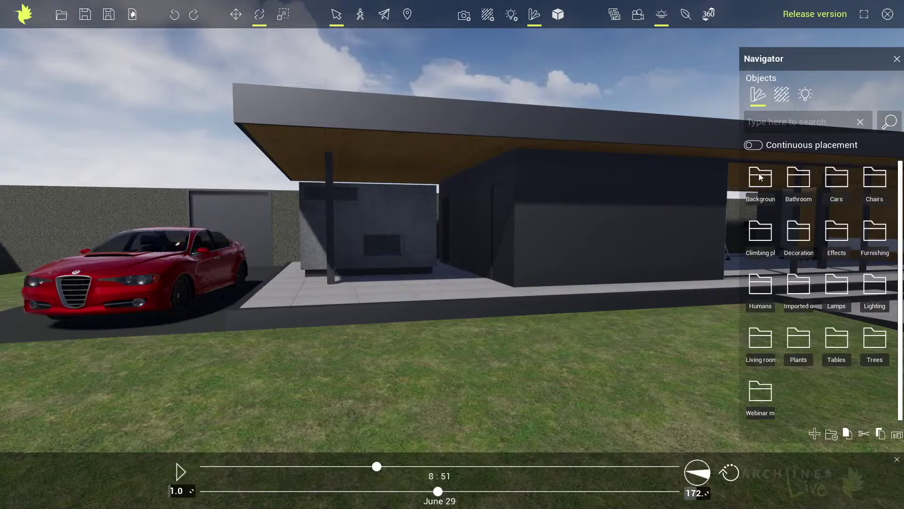
pyautogui.click(762, 293)
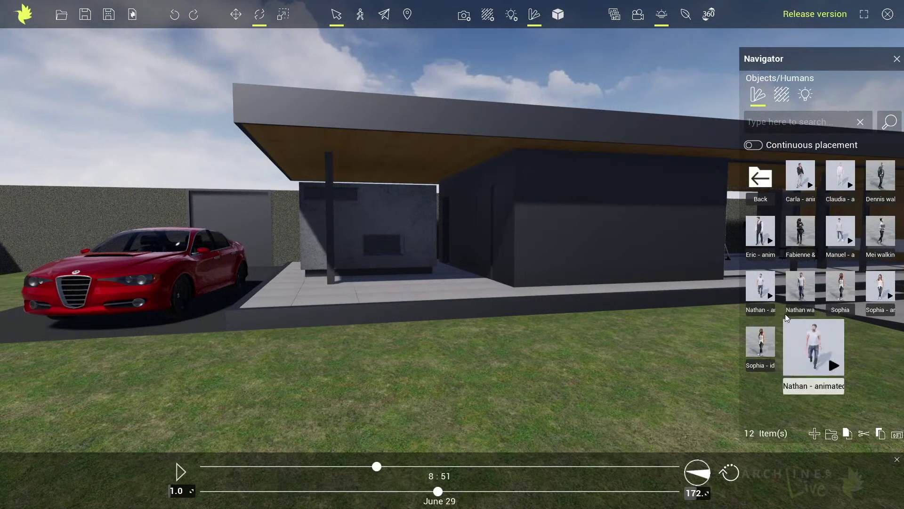
pyautogui.moveTo(763, 346)
pyautogui.moveTo(370, 285); pyautogui.dragTo(358, 281)
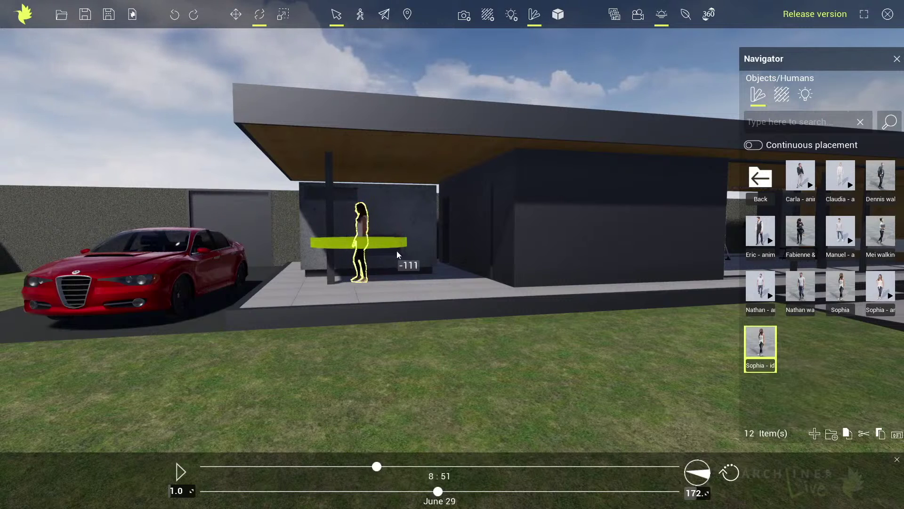
pyautogui.click(438, 281)
pyautogui.press('Escape')
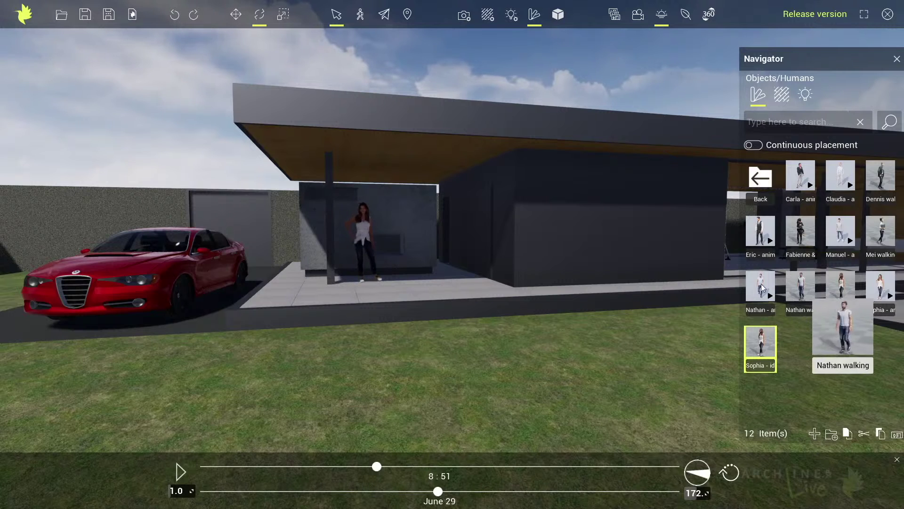
# Place the animated Nathan figure from the Humans objects on the terrace edge beside the car and rotate him to face along the terrace
pyautogui.moveTo(760, 286); pyautogui.dragTo(267, 301)
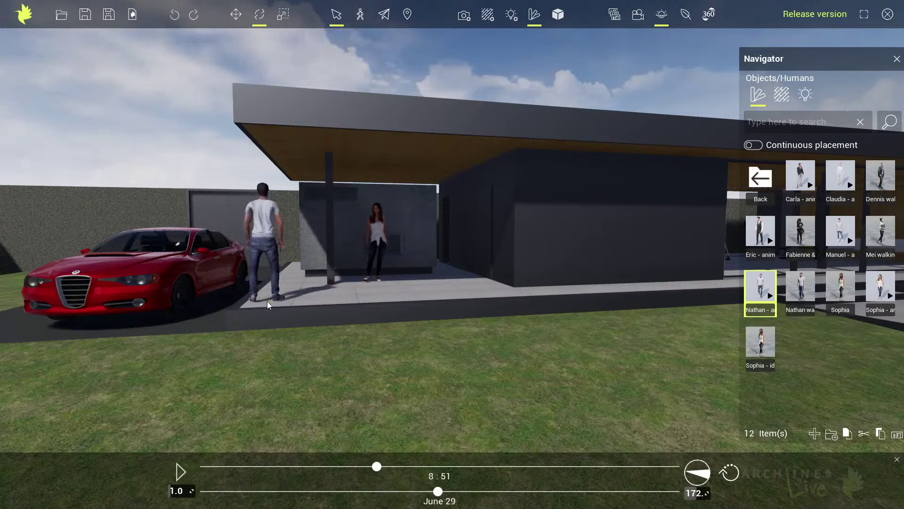
pyautogui.click(268, 235)
pyautogui.moveTo(283, 249); pyautogui.dragTo(227, 254)
# Add an animation path for the man with five points running along the terrace edge to the far end of the house
pyautogui.moveTo(376, 310); pyautogui.dragTo(450, 315, button='right')
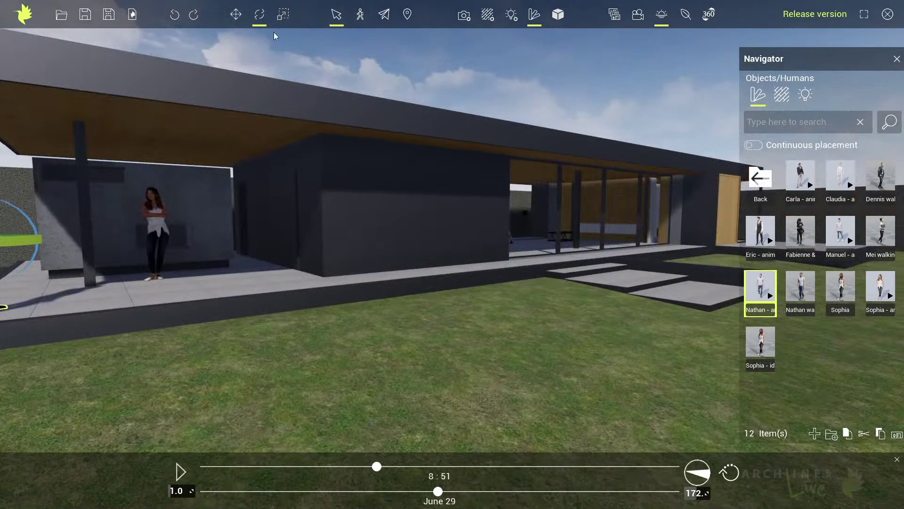
pyautogui.click(558, 14)
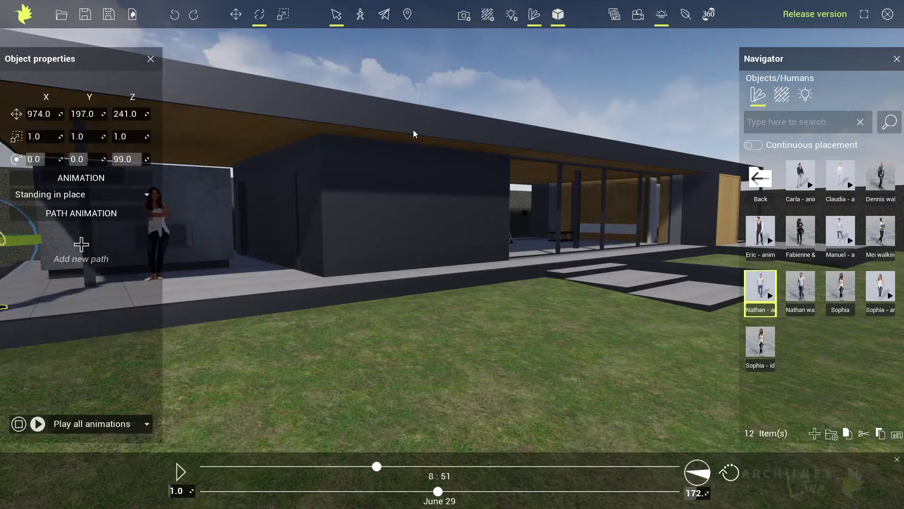
pyautogui.click(108, 259)
pyautogui.click(50, 306)
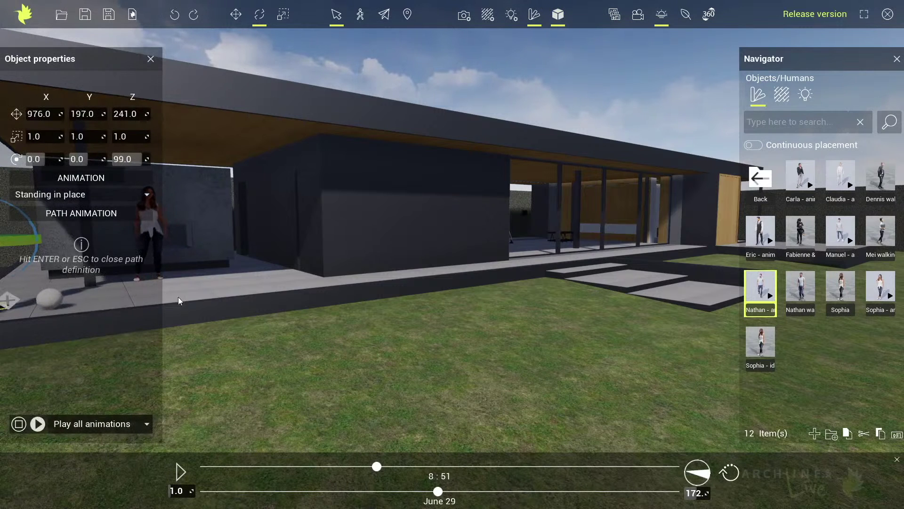
pyautogui.click(343, 283)
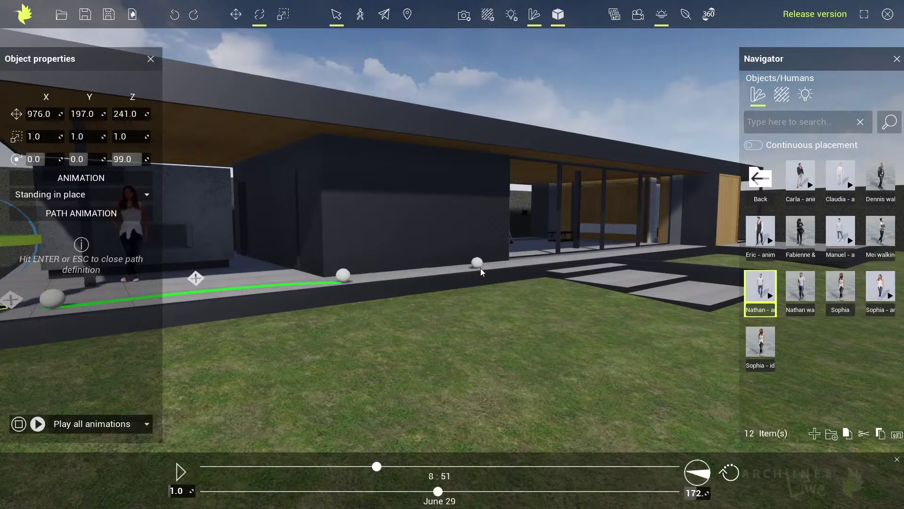
pyautogui.click(481, 267)
pyautogui.click(624, 252)
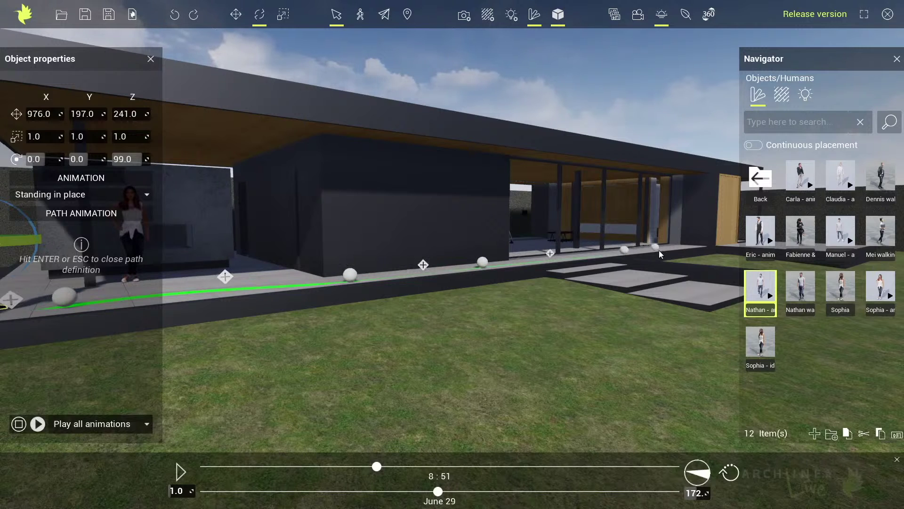
pyautogui.click(680, 248)
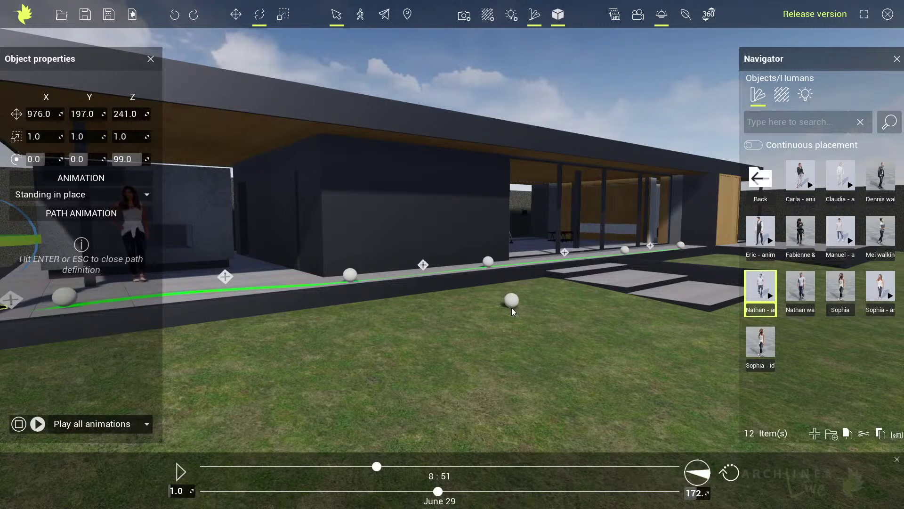
pyautogui.press('Return')
# Set the man's animation to Walking, close his object properties and watch him walk along the path
pyautogui.click(61, 194)
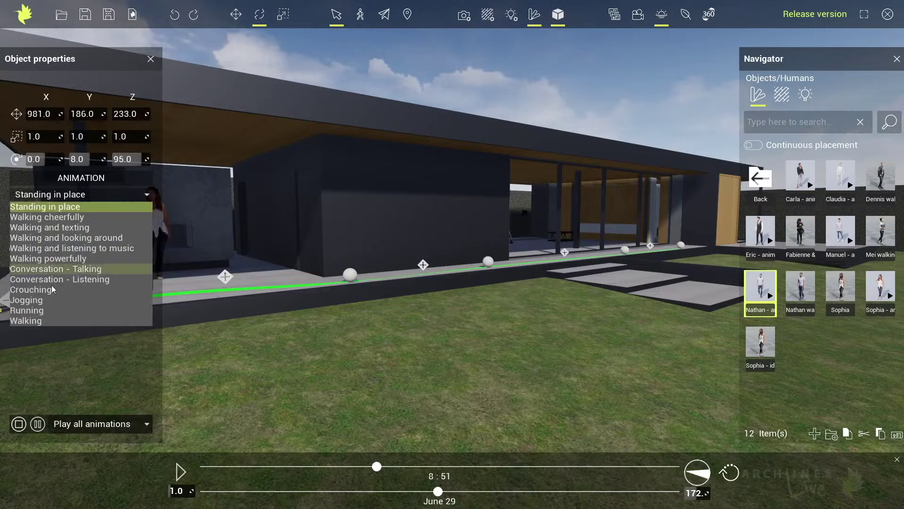
pyautogui.click(45, 322)
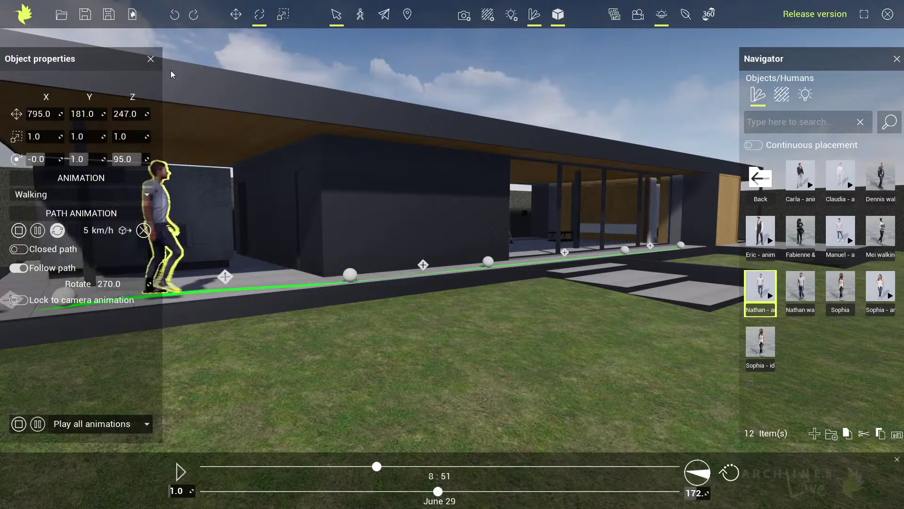
pyautogui.click(151, 59)
pyautogui.scroll(3, 487, 275)
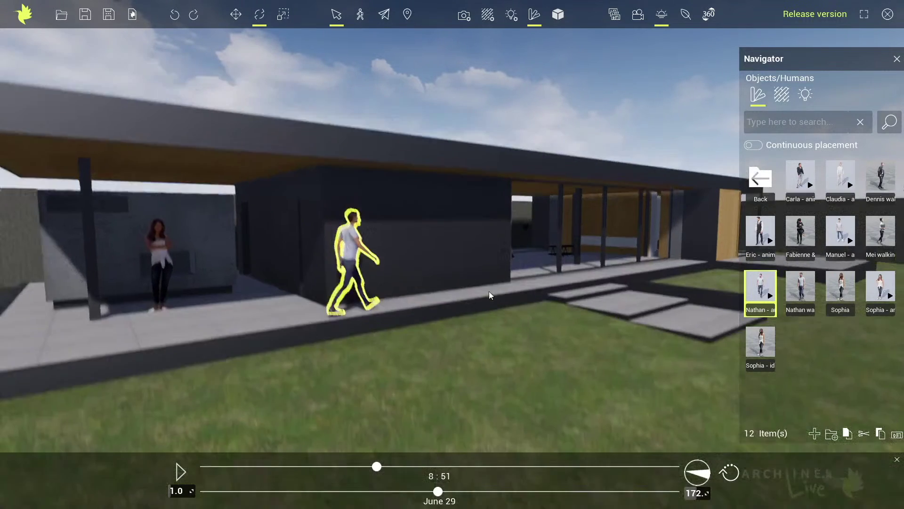
pyautogui.moveTo(532, 315); pyautogui.dragTo(616, 315, button='right')
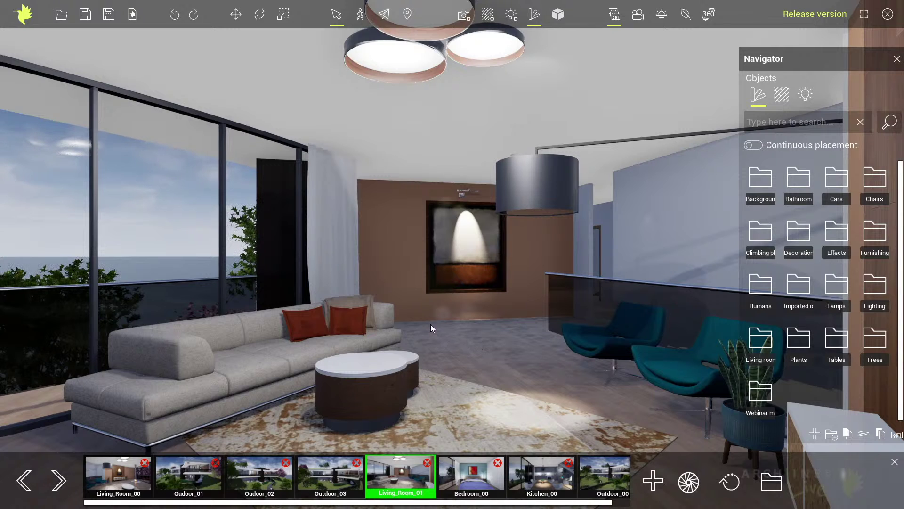
# Start importing the model Smart_Vacuum_Cleaner.skp from the Warehouse folder into the living room project
pyautogui.click(24, 16)
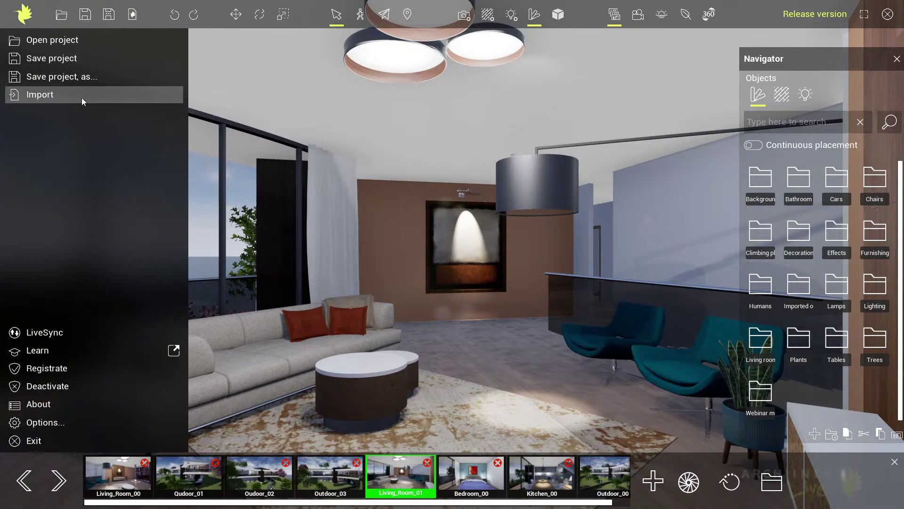
pyautogui.click(71, 98)
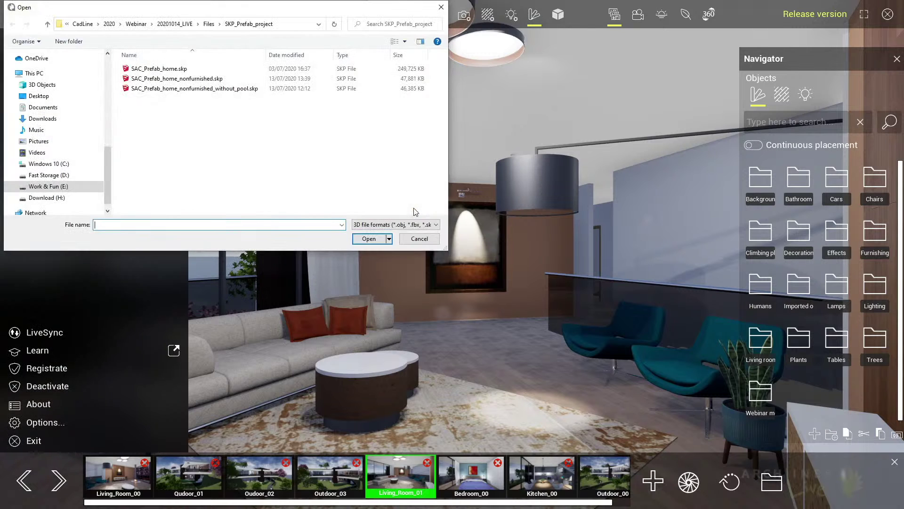
pyautogui.moveTo(251, 12); pyautogui.dragTo(403, 74)
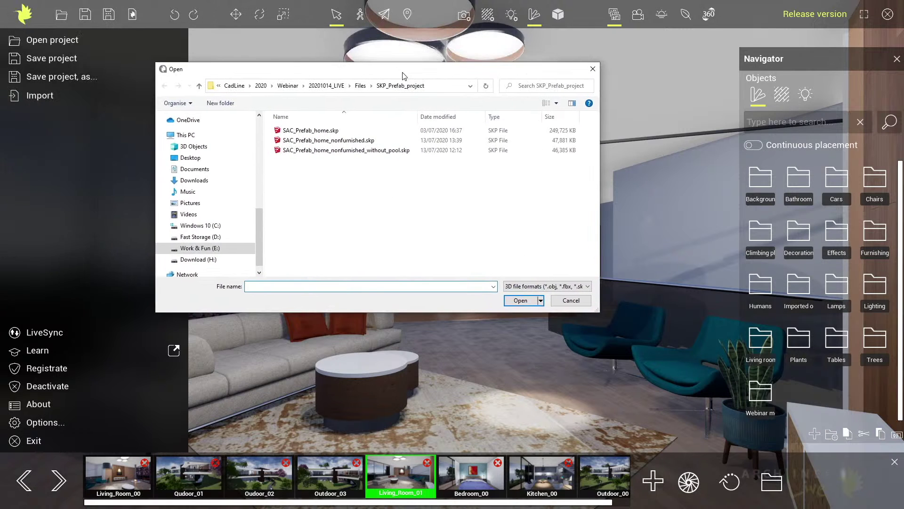
pyautogui.click(360, 86)
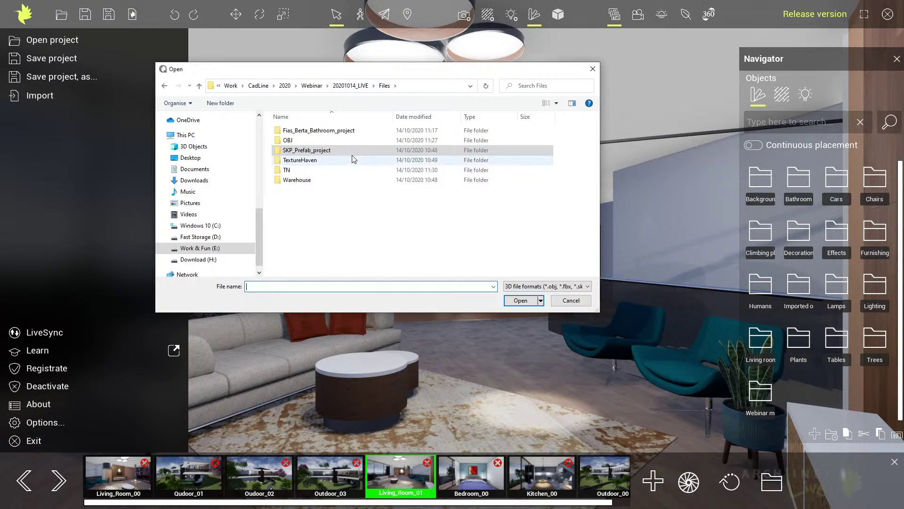
pyautogui.doubleClick(297, 180)
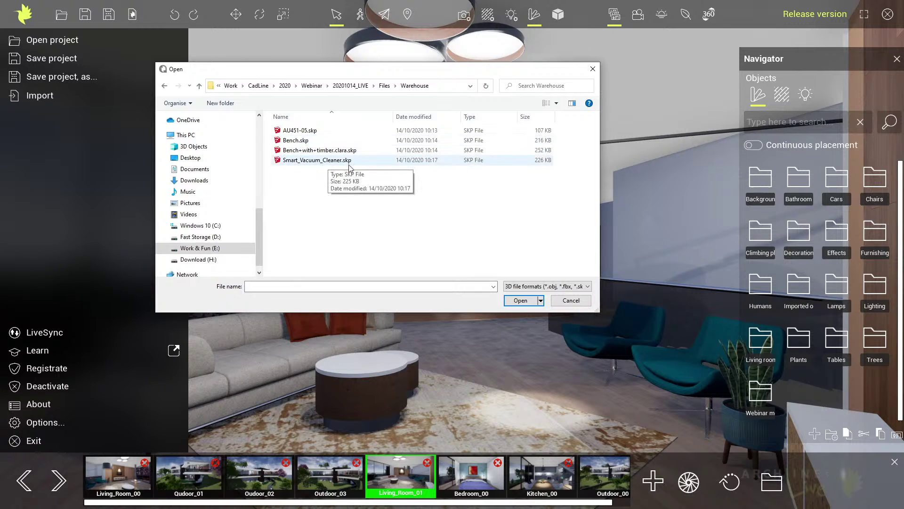
pyautogui.click(311, 162)
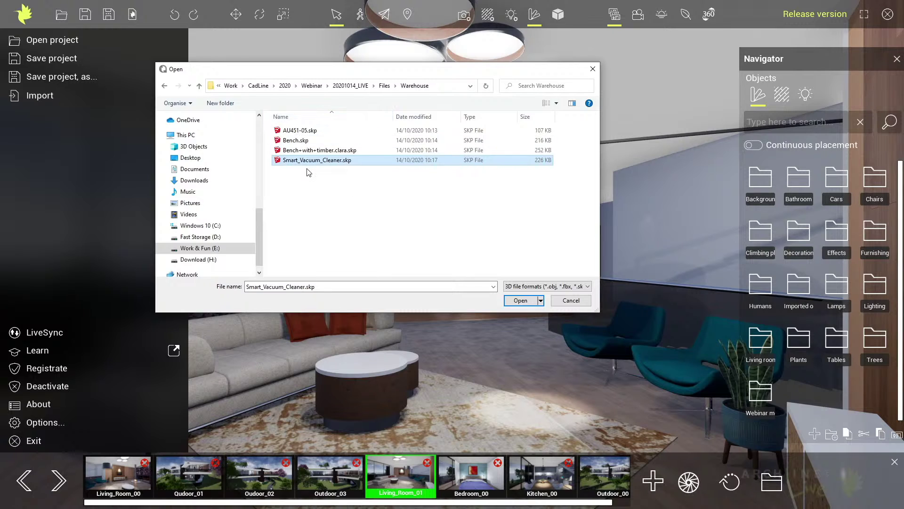
pyautogui.click(520, 301)
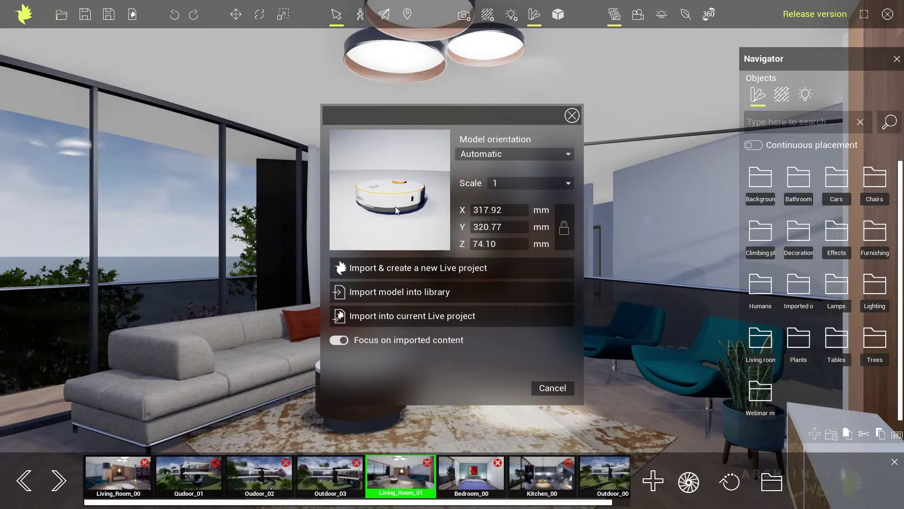
# Try a scale of 0.1 for the vacuum cleaner model and set the scale back to 1
pyautogui.click(489, 244)
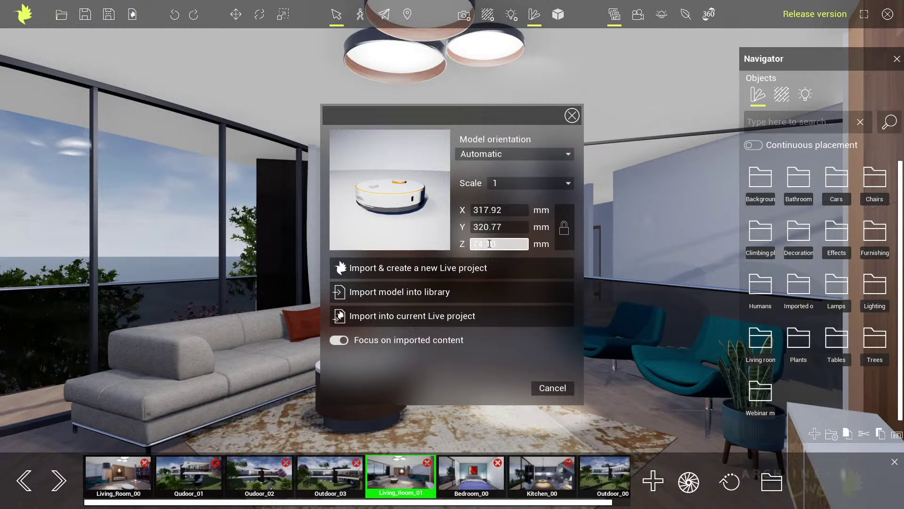
pyautogui.click(491, 210)
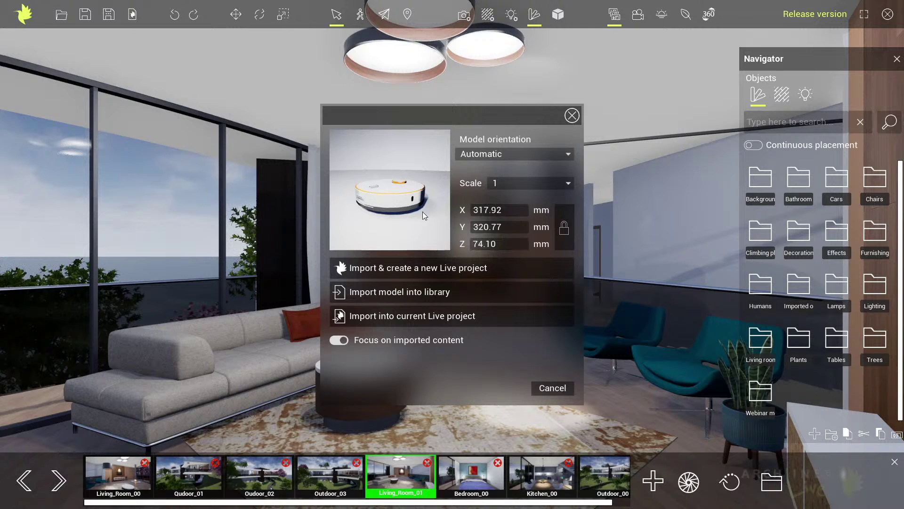
pyautogui.click(490, 224)
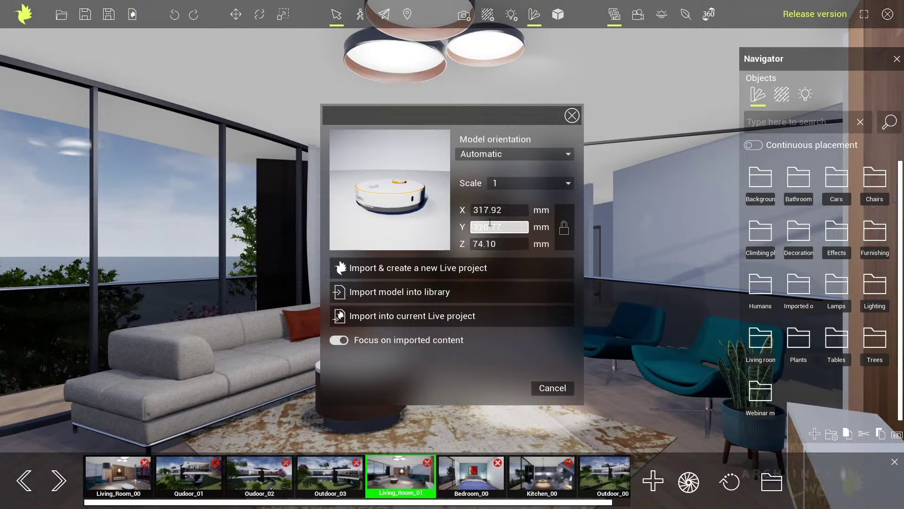
pyautogui.click(505, 185)
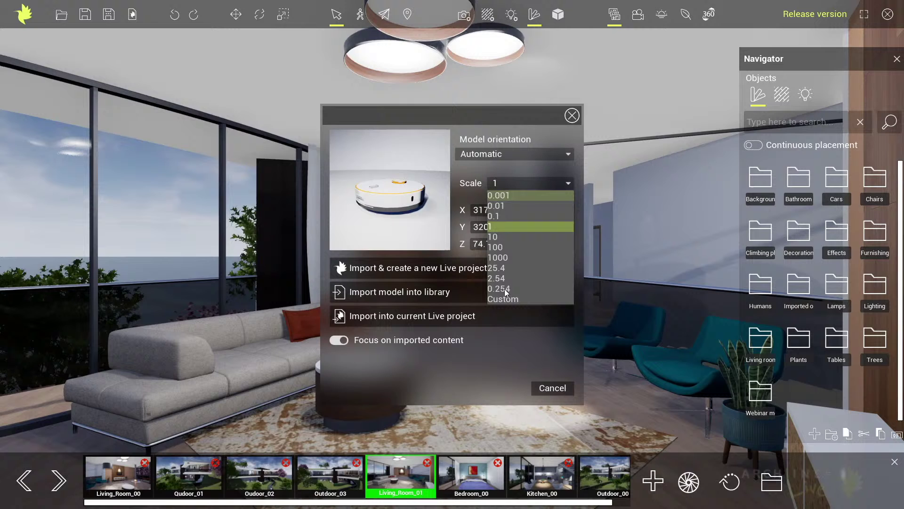
pyautogui.click(497, 216)
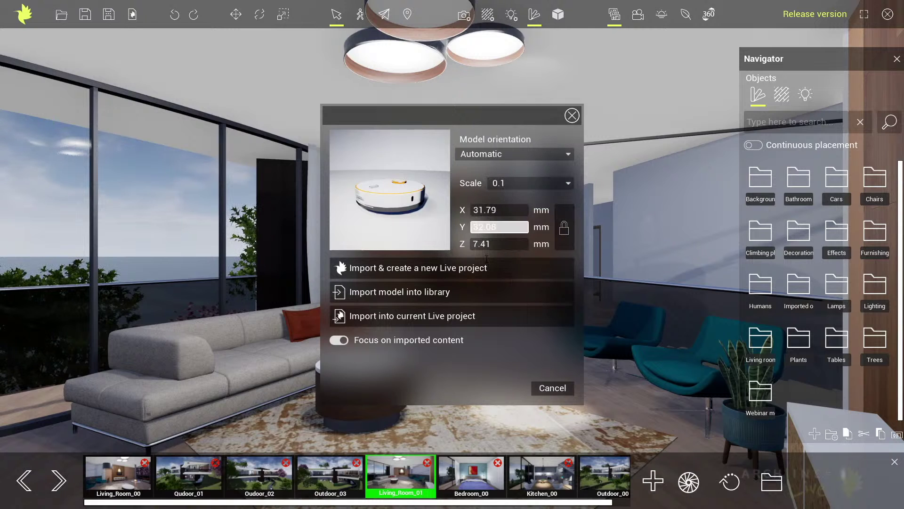
pyautogui.click(504, 182)
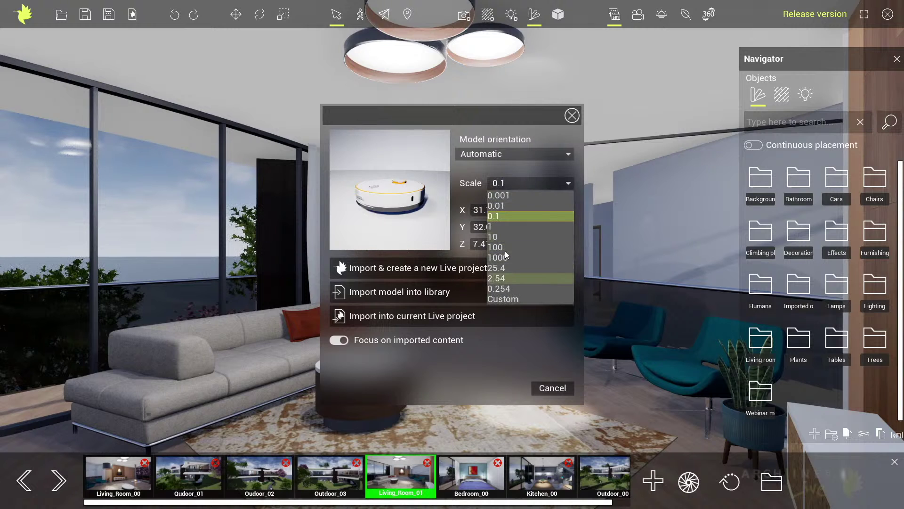
pyautogui.click(502, 227)
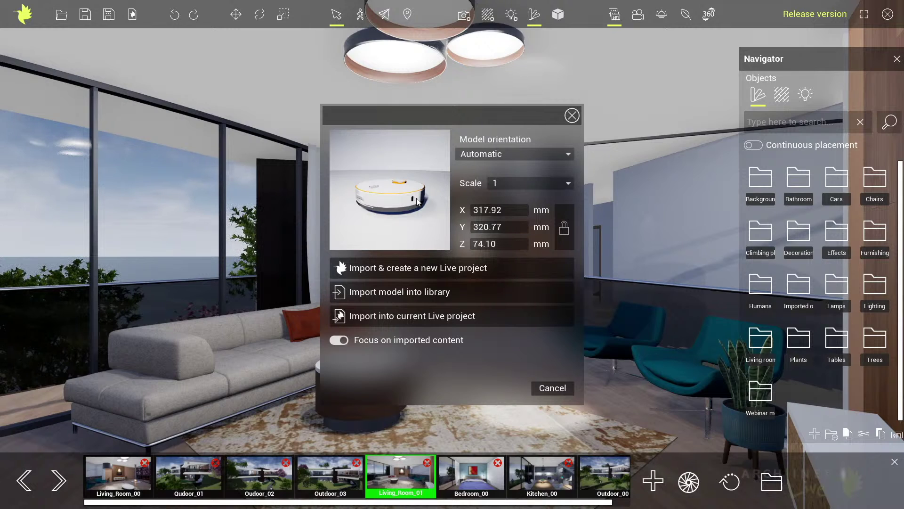
# Try unlocking the proportions of the vacuum cleaner's X, Y and Z dimensions and lock them again
pyautogui.click(503, 209)
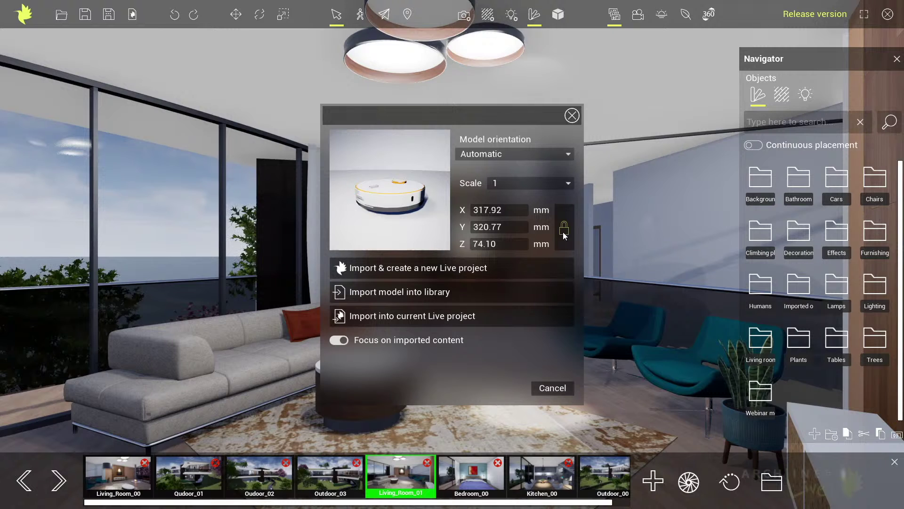
pyautogui.click(504, 244)
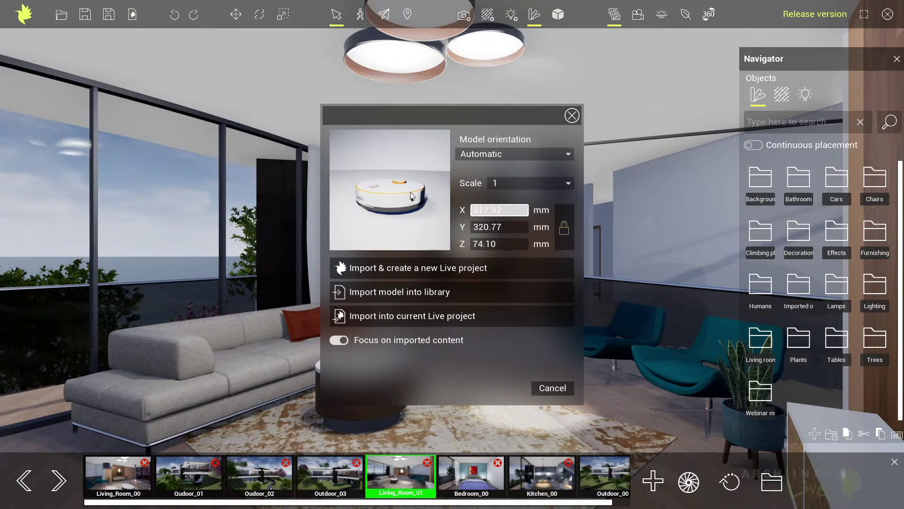
pyautogui.click(565, 228)
pyautogui.click(565, 229)
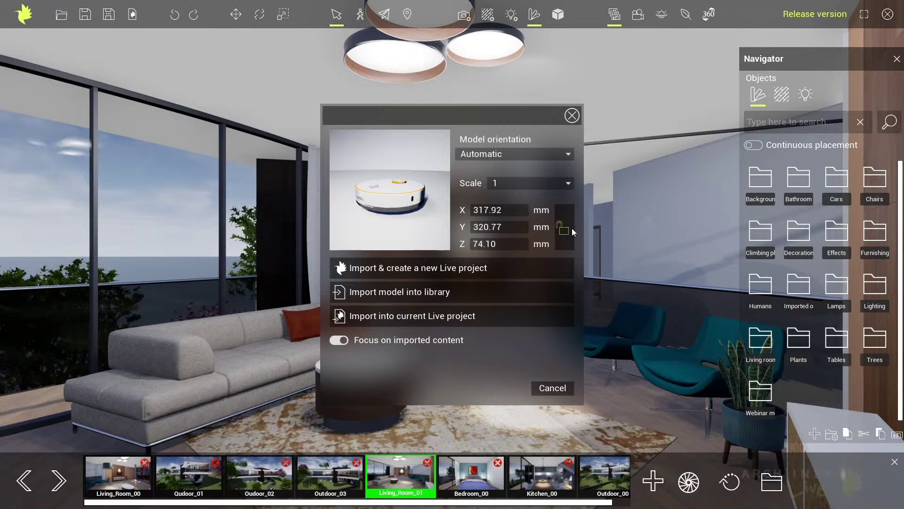
pyautogui.click(490, 244)
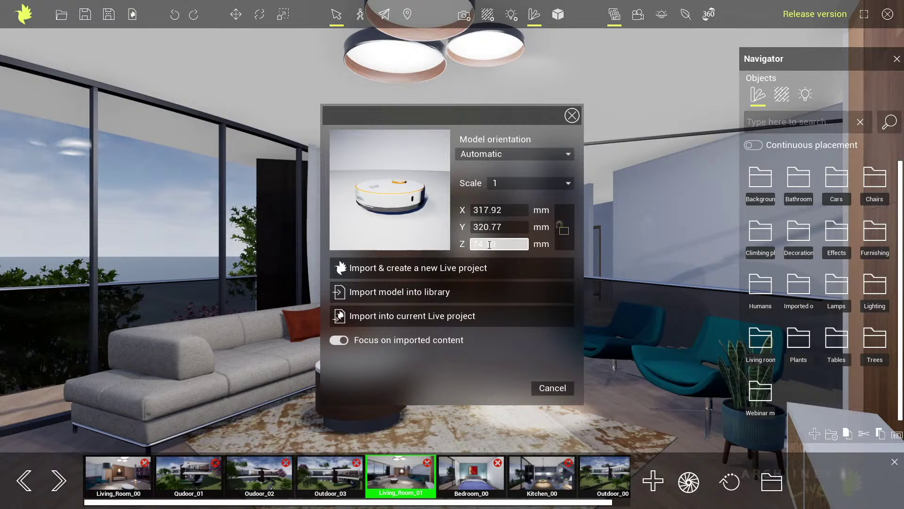
pyautogui.click(564, 228)
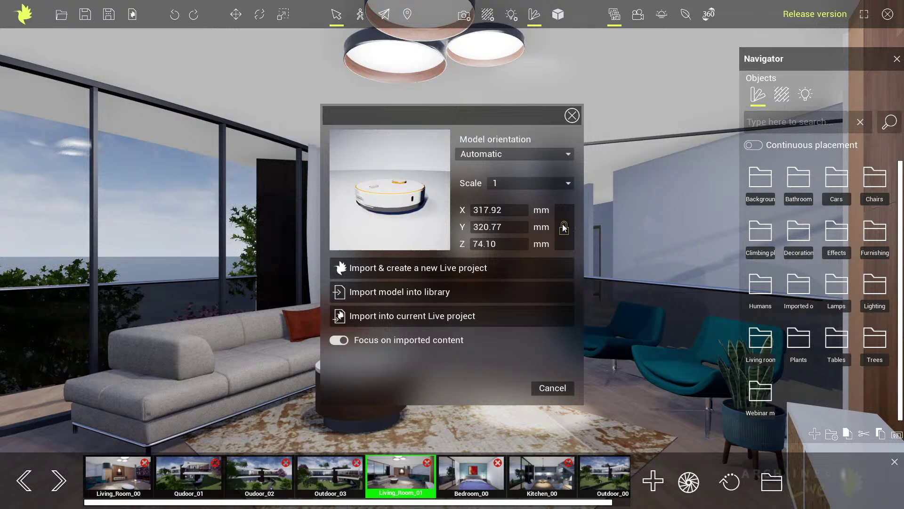
pyautogui.click(564, 226)
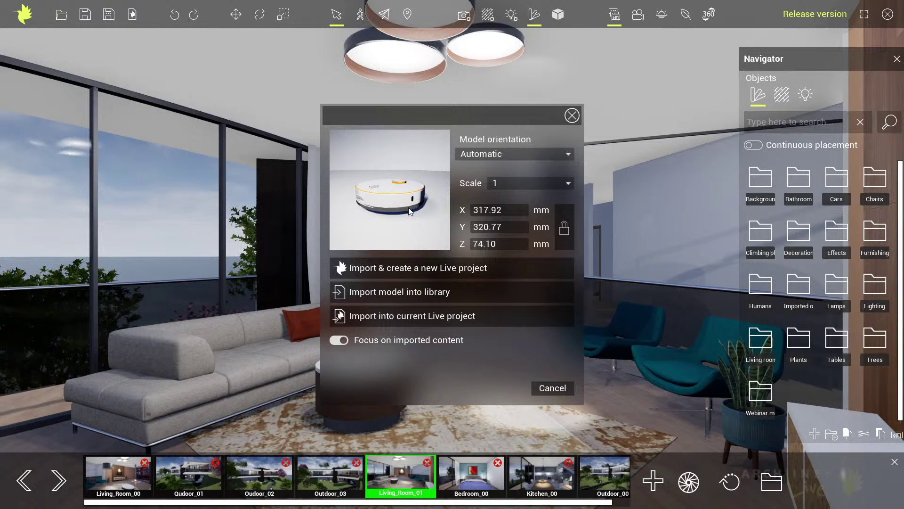
# Try the X up orientation for the vacuum cleaner model and set the model orientation back to Automatic
pyautogui.click(478, 154)
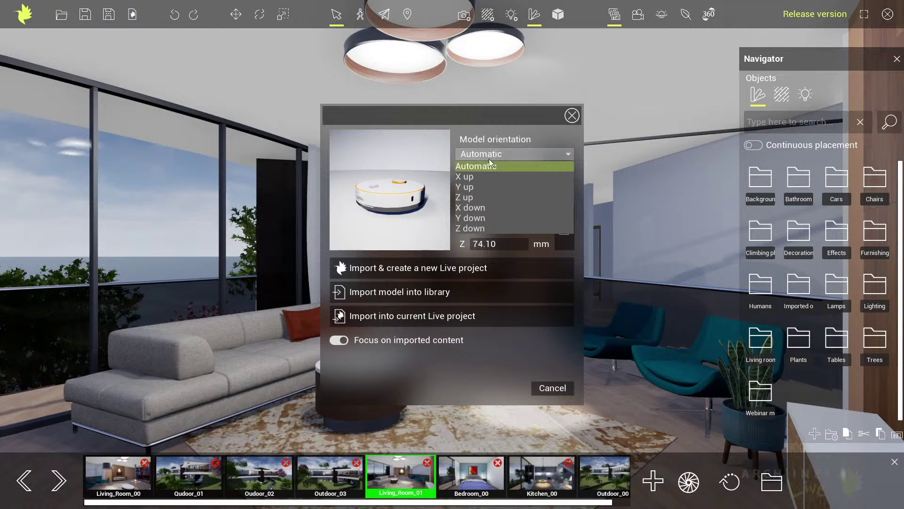
pyautogui.click(470, 180)
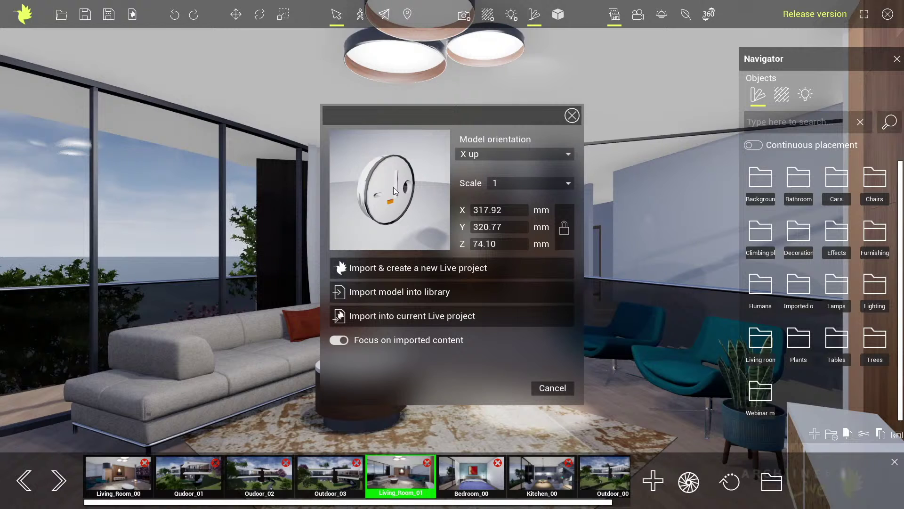
pyautogui.click(485, 153)
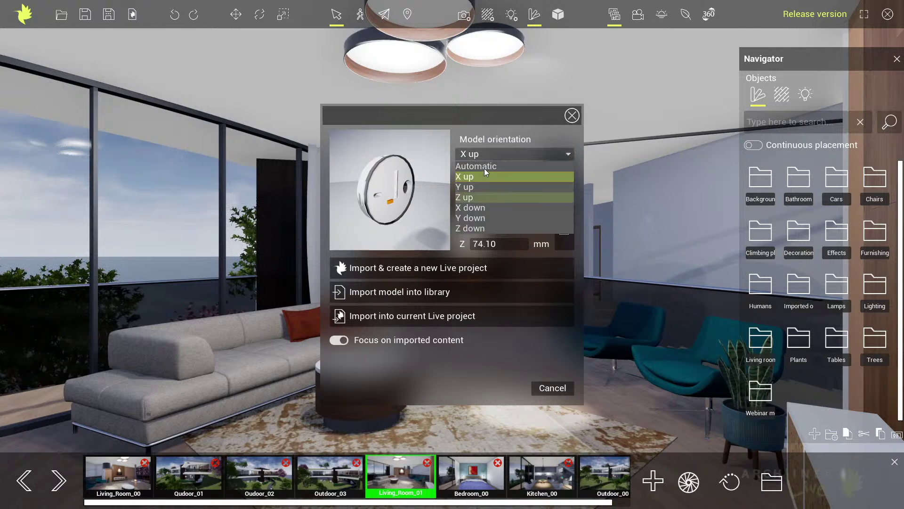
pyautogui.click(485, 165)
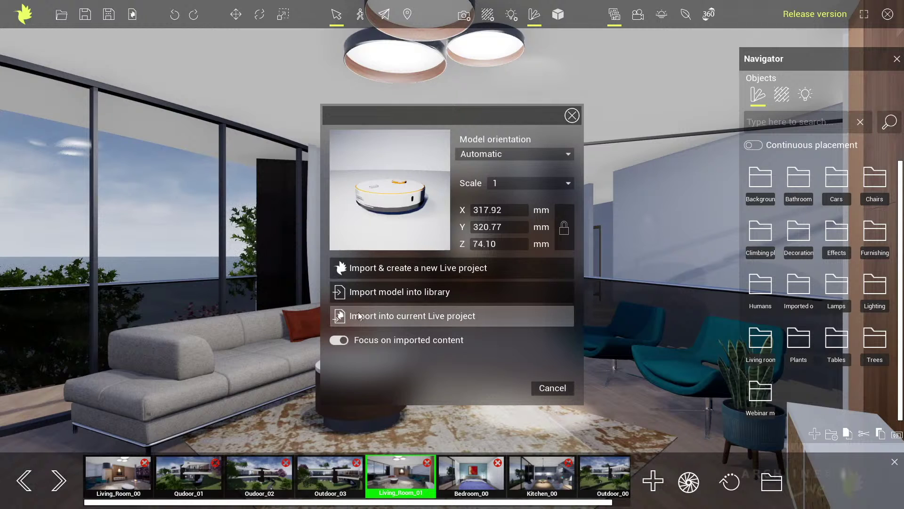
# Import the vacuum cleaner into the current Live project, locate it beside the terrain block and delete it
pyautogui.click(442, 318)
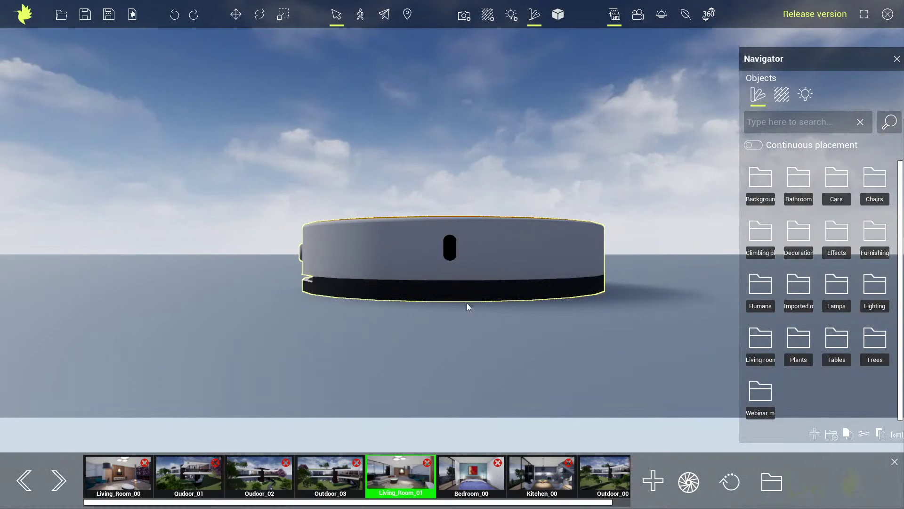
pyautogui.moveTo(468, 276); pyautogui.dragTo(472, 297, button='middle')
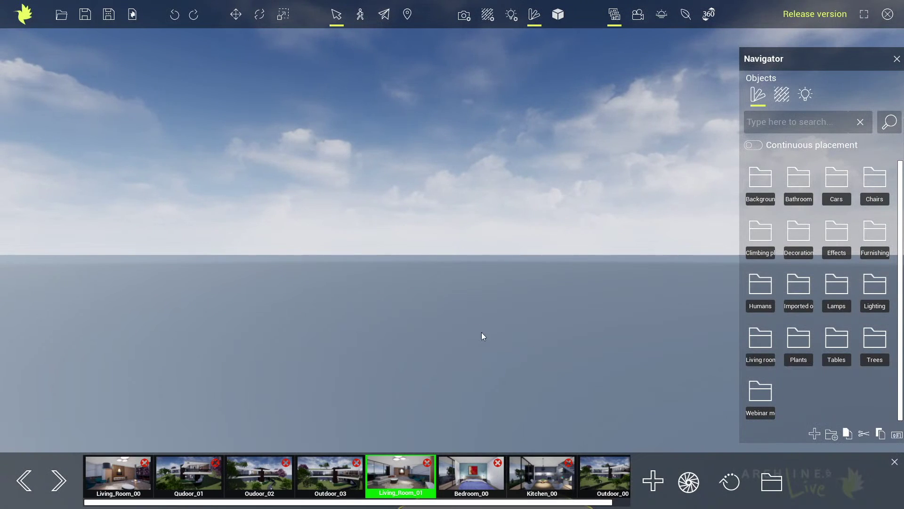
pyautogui.scroll(-5, 482, 332)
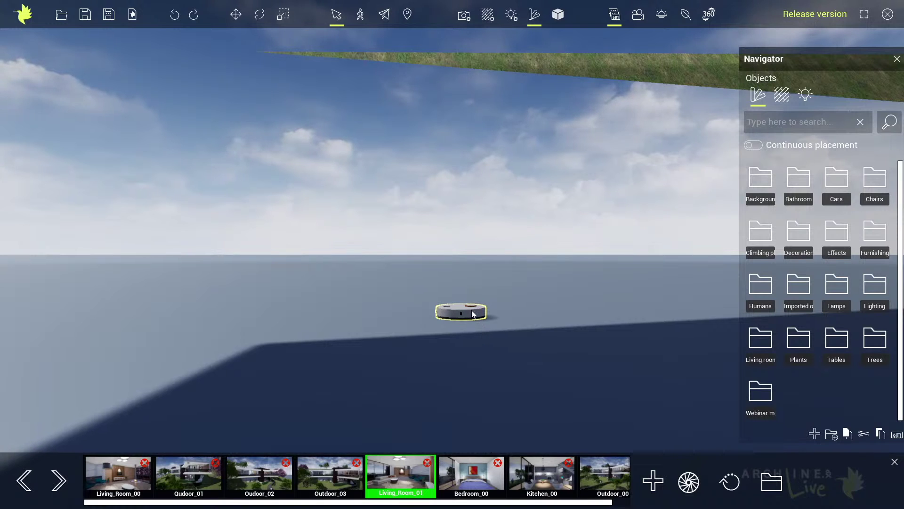
pyautogui.moveTo(471, 310); pyautogui.dragTo(516, 319, button='right')
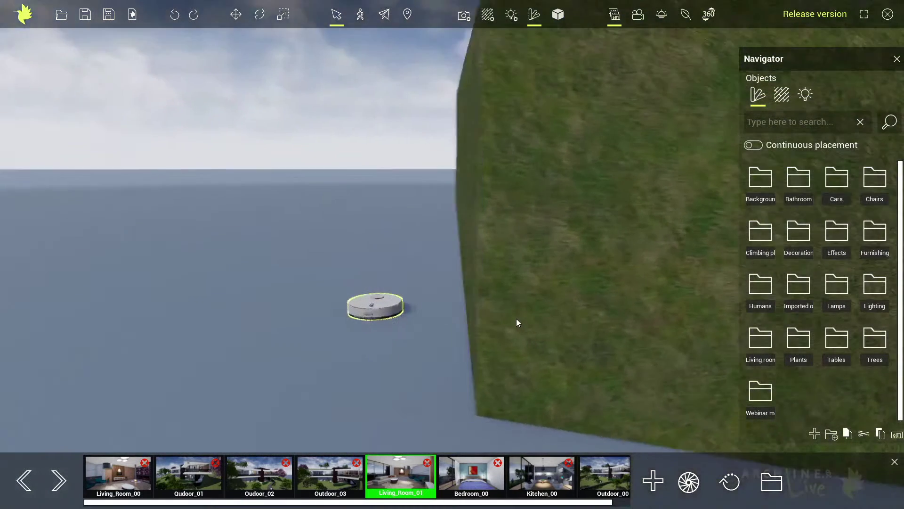
pyautogui.scroll(-5, 565, 218)
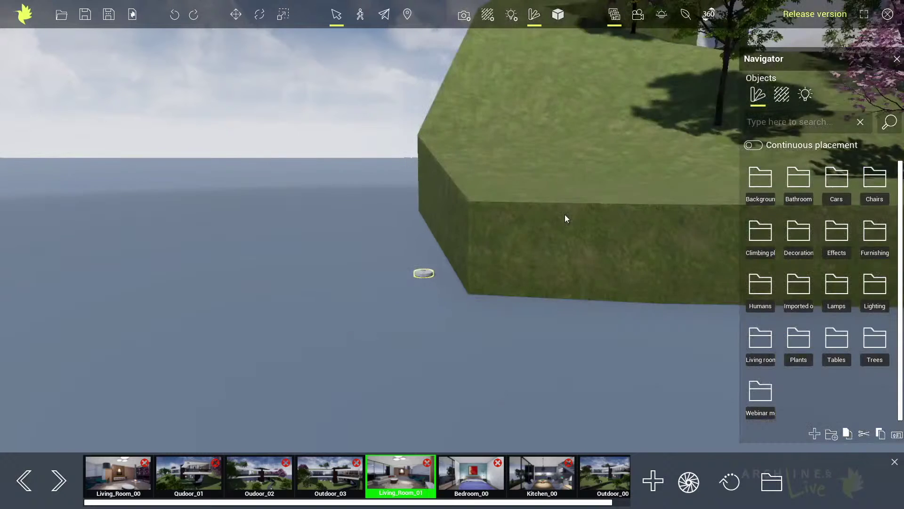
pyautogui.moveTo(368, 287); pyautogui.dragTo(403, 283, button='right')
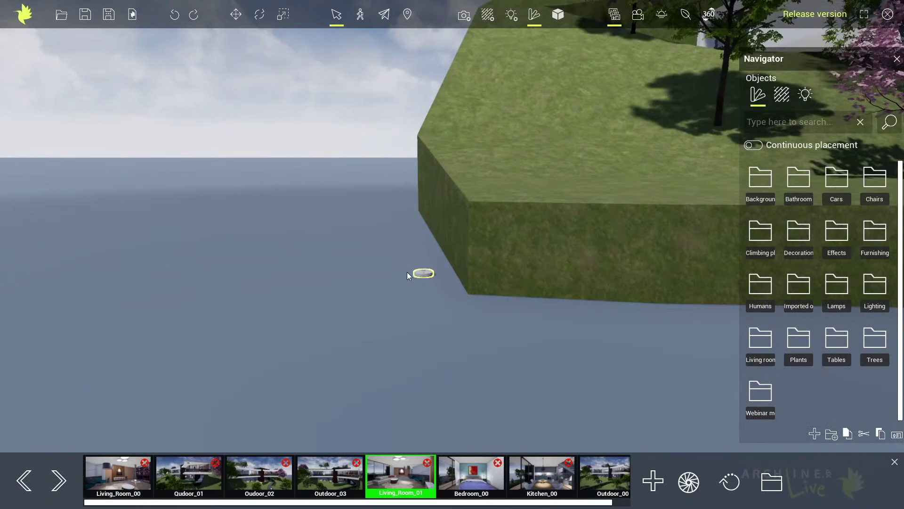
pyautogui.scroll(2, 406, 273)
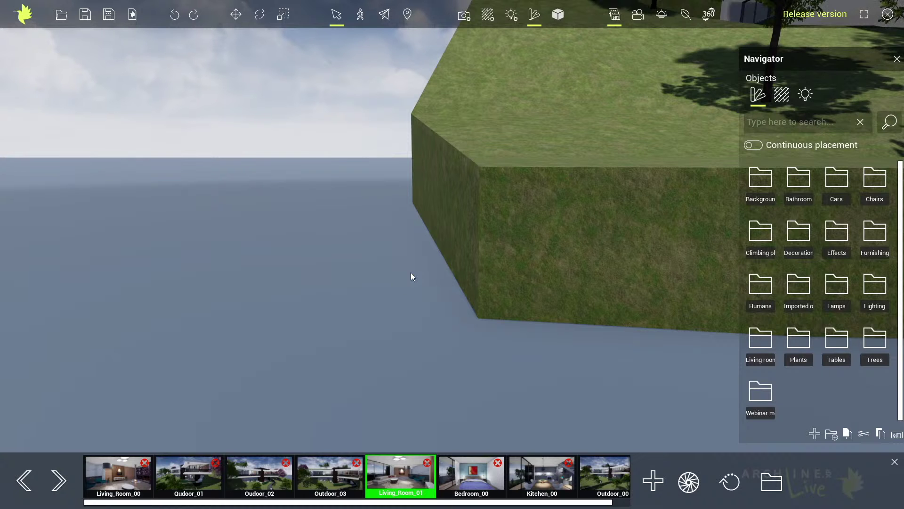
# Return to the Living_Room_01 view and import Smart_Vacuum_Cleaner.skp into the object library, overwriting the old item
pyautogui.click(398, 473)
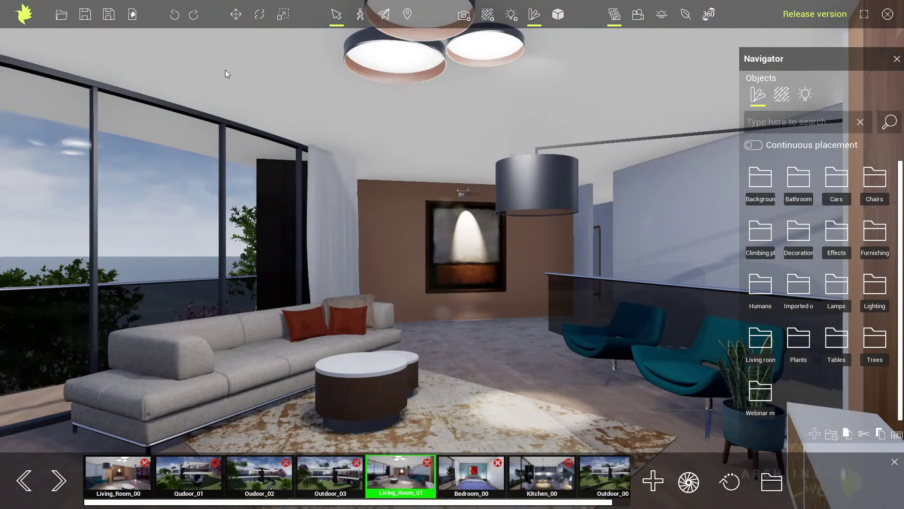
pyautogui.click(23, 15)
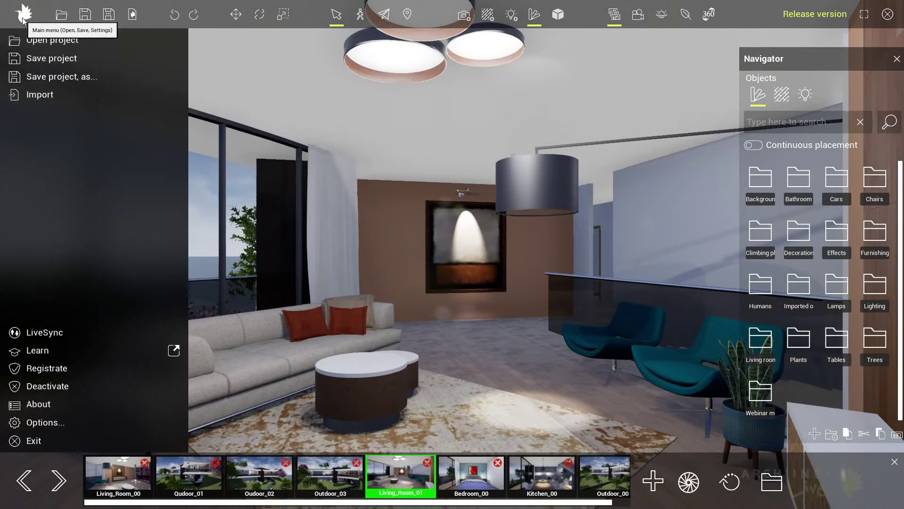
pyautogui.click(75, 97)
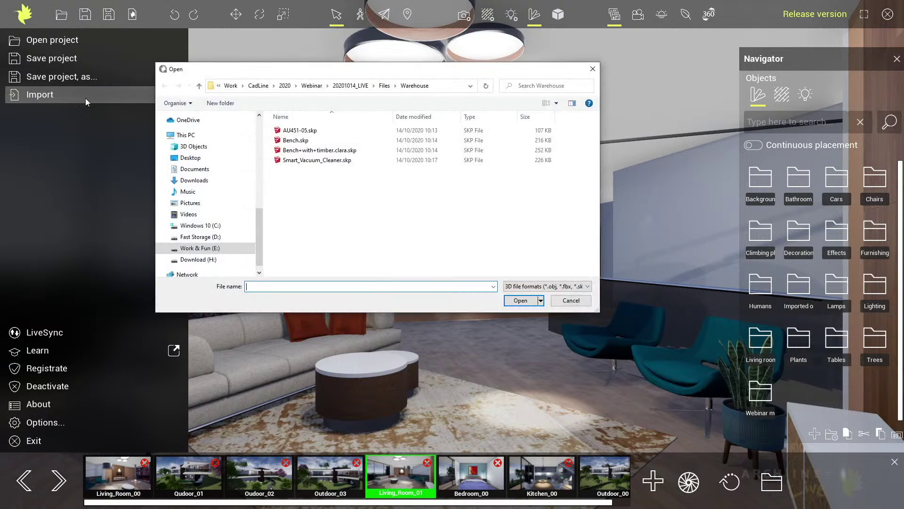
pyautogui.click(326, 160)
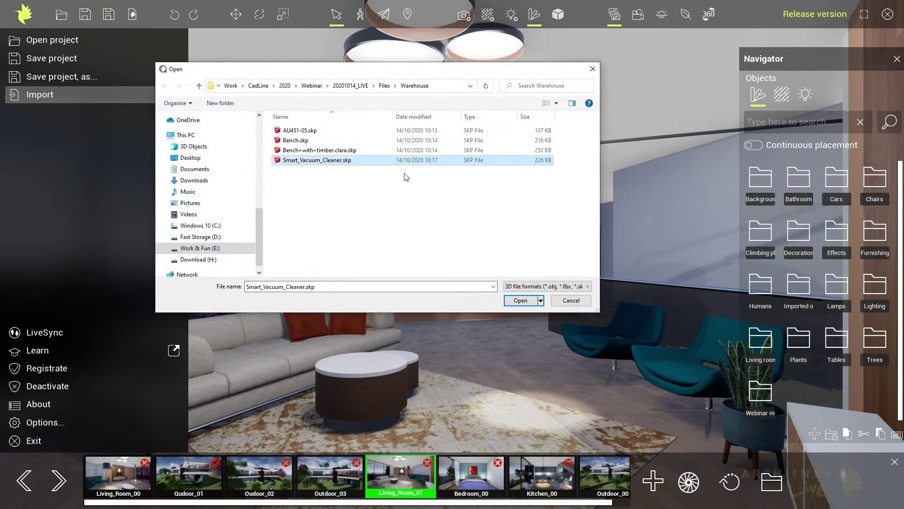
pyautogui.click(521, 301)
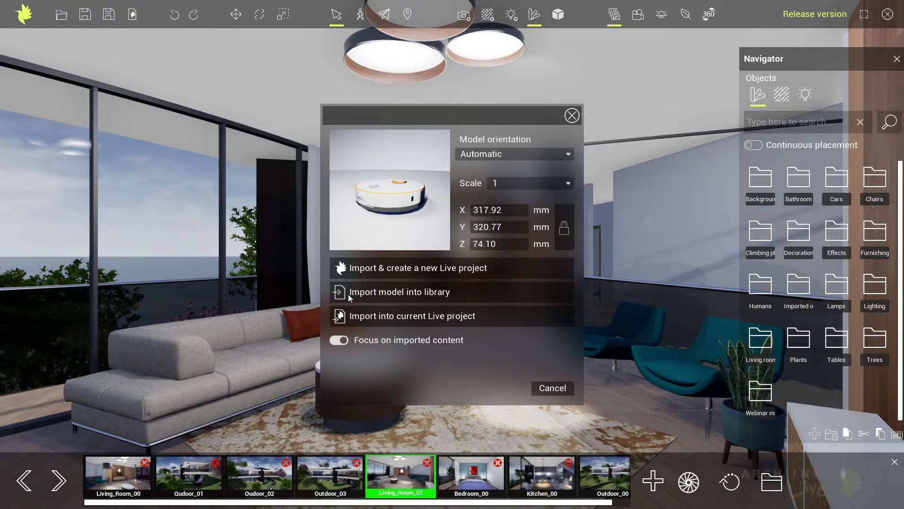
pyautogui.click(463, 295)
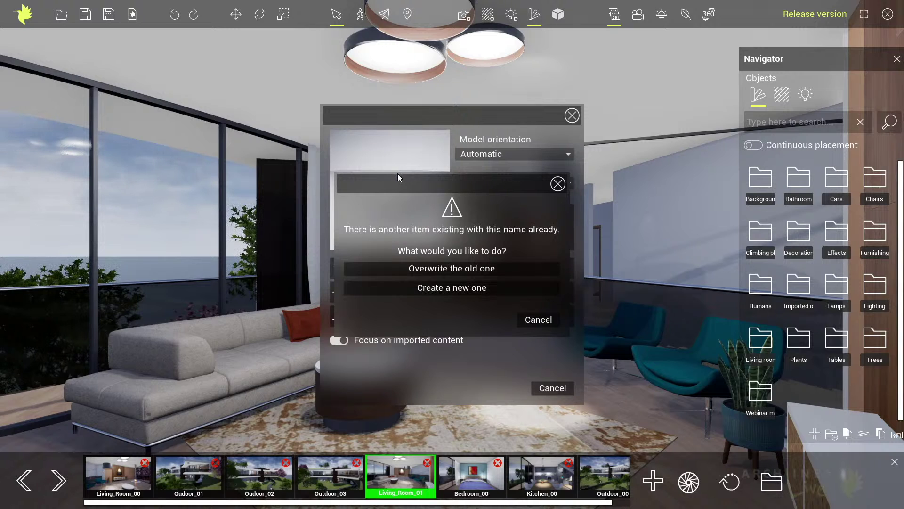
pyautogui.click(486, 270)
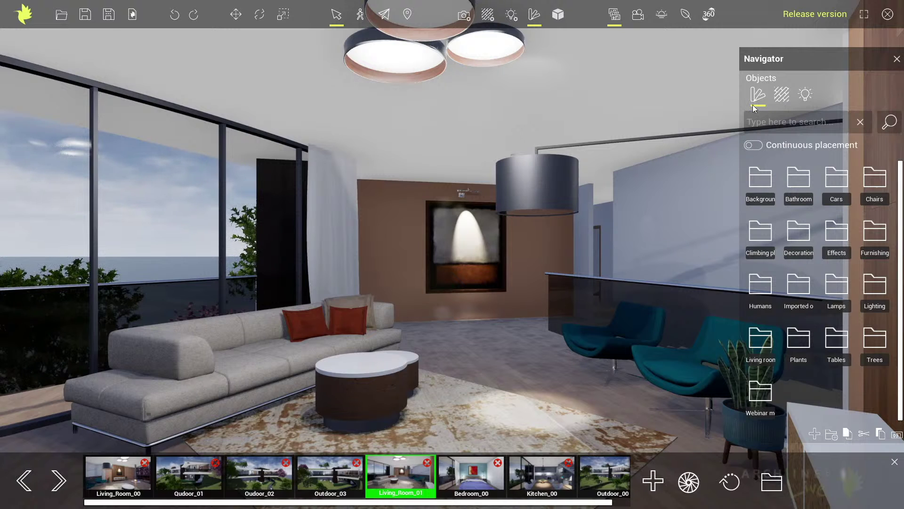
# Place the Smart_Vacuum_Cleaner object from the Imported objects folder on the rug beside the coffee table
pyautogui.click(801, 288)
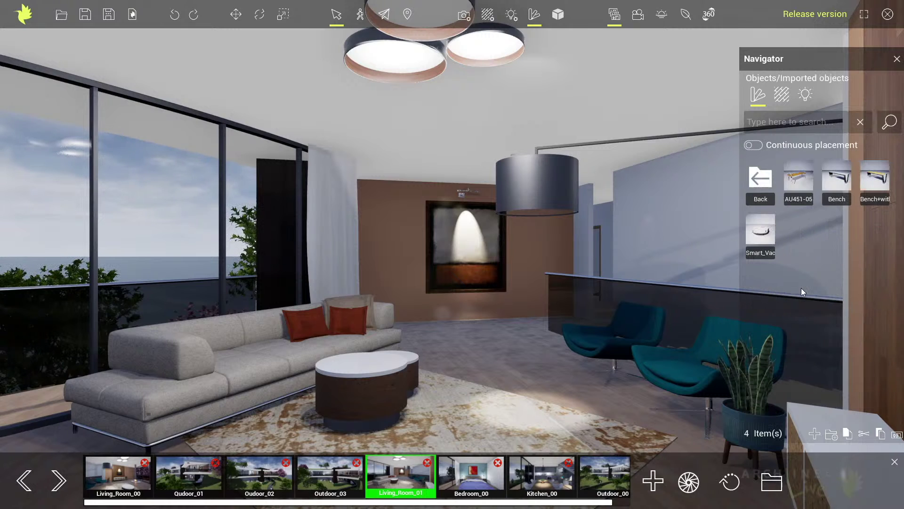
pyautogui.moveTo(761, 233)
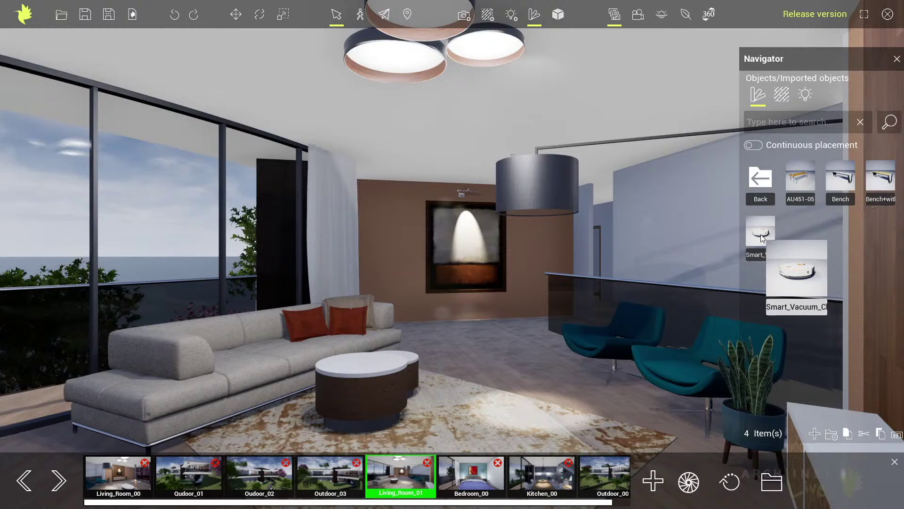
pyautogui.moveTo(761, 234); pyautogui.dragTo(479, 422)
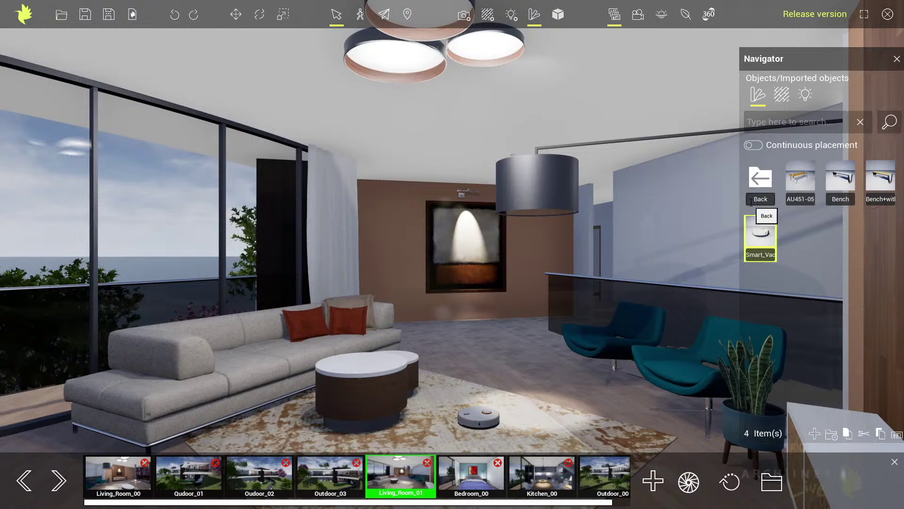
# Create a new folder named My Objects in the main Objects library and look inside it
pyautogui.click(763, 181)
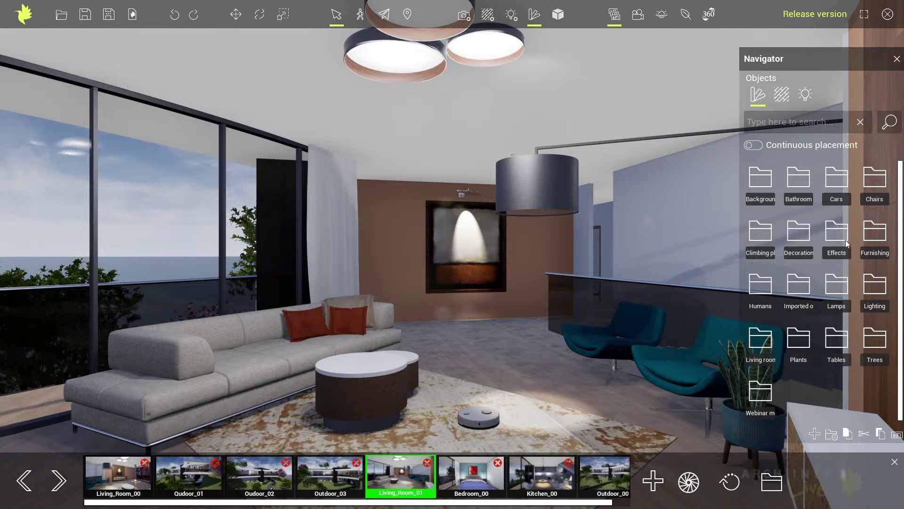
pyautogui.click(829, 437)
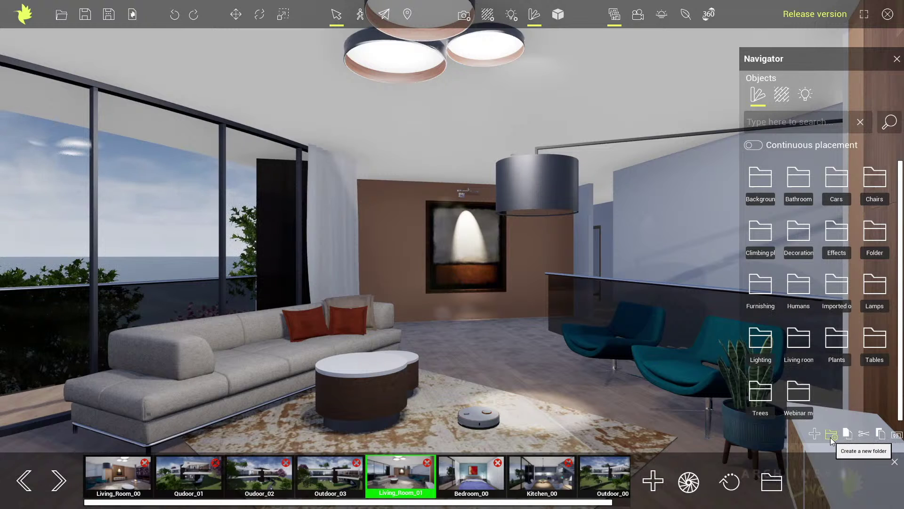
pyautogui.doubleClick(879, 252)
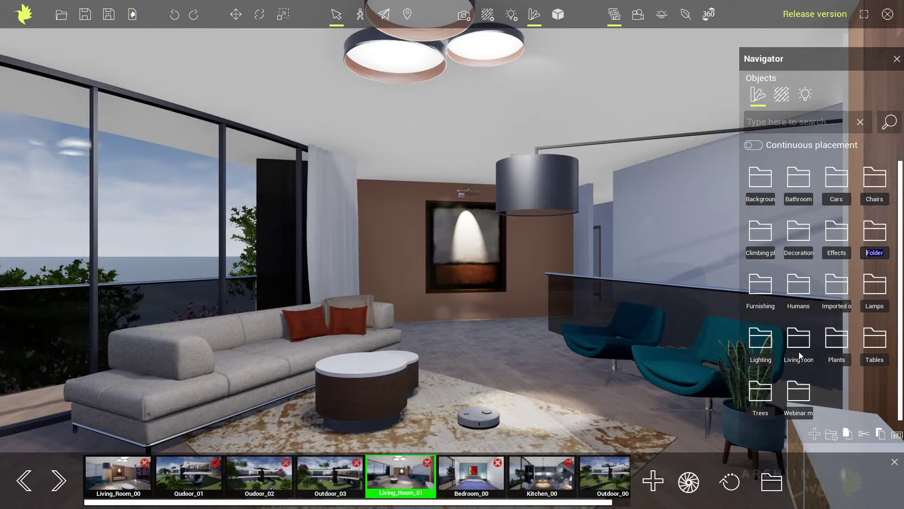
pyautogui.write('My Objes')
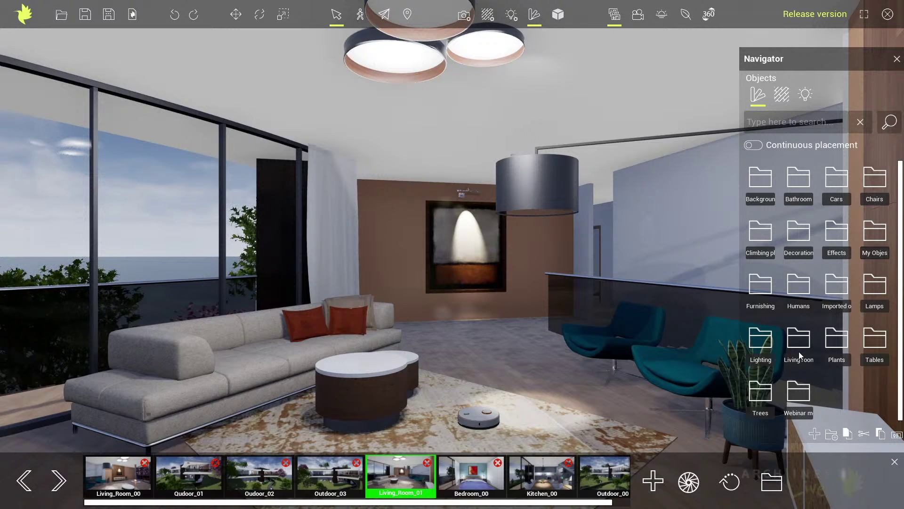
pyautogui.press('BackSpace')
pyautogui.write('cts')
pyautogui.press('Return')
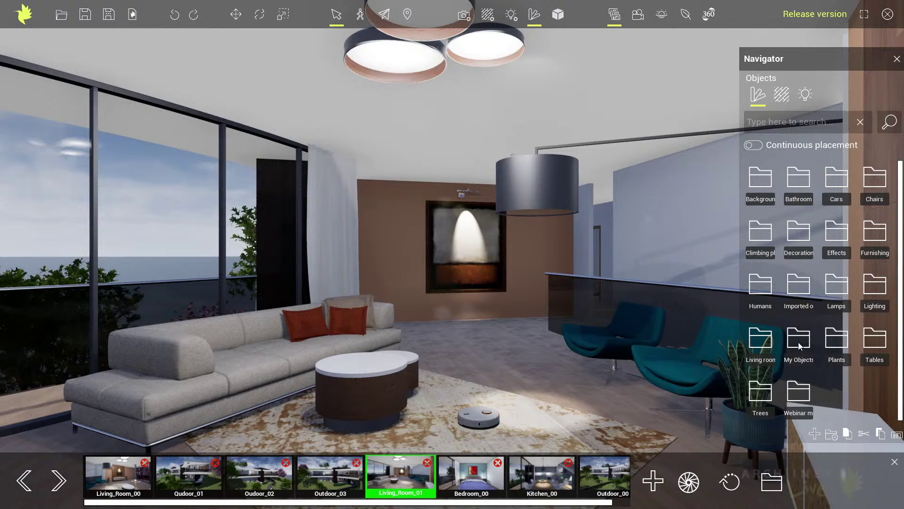
pyautogui.doubleClick(799, 346)
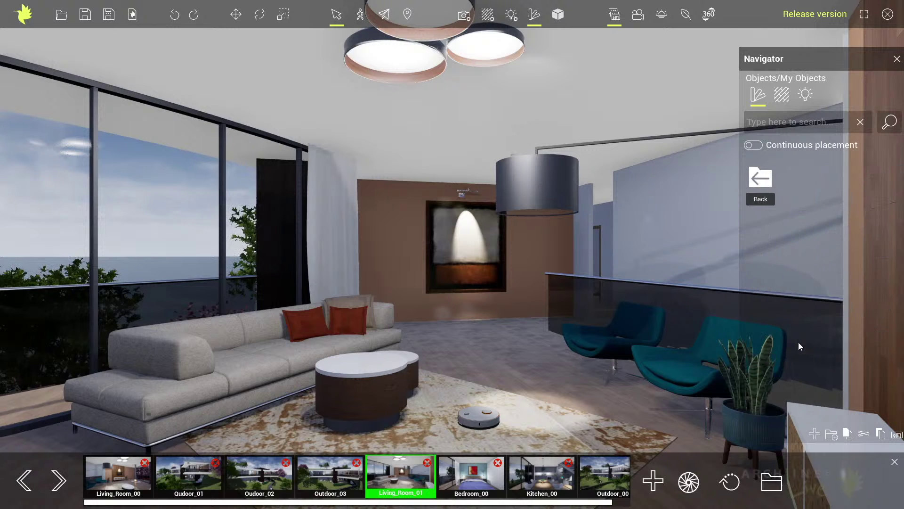
pyautogui.doubleClick(764, 181)
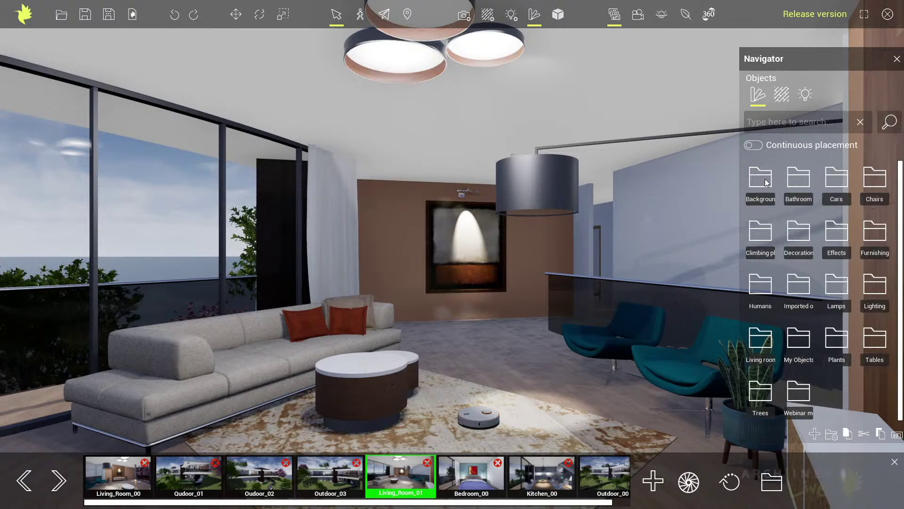
# Move Smart_Vacuum_Cleaner from Imported objects into the My Objects folder and place a second one on the rug behind the first
pyautogui.doubleClick(799, 289)
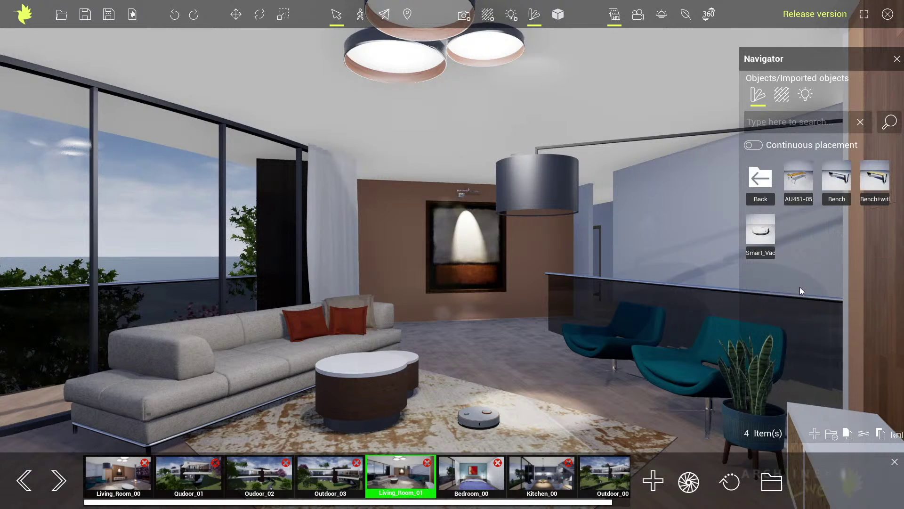
pyautogui.click(762, 235)
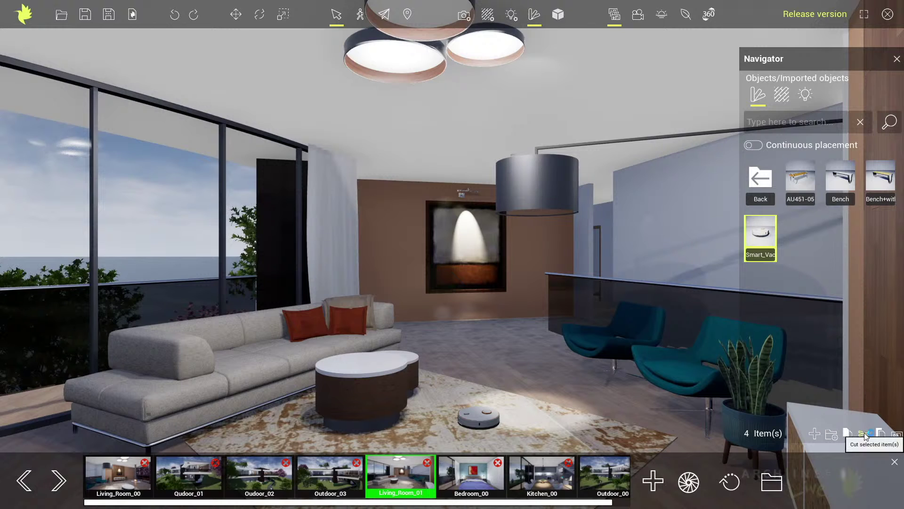
pyautogui.click(760, 181)
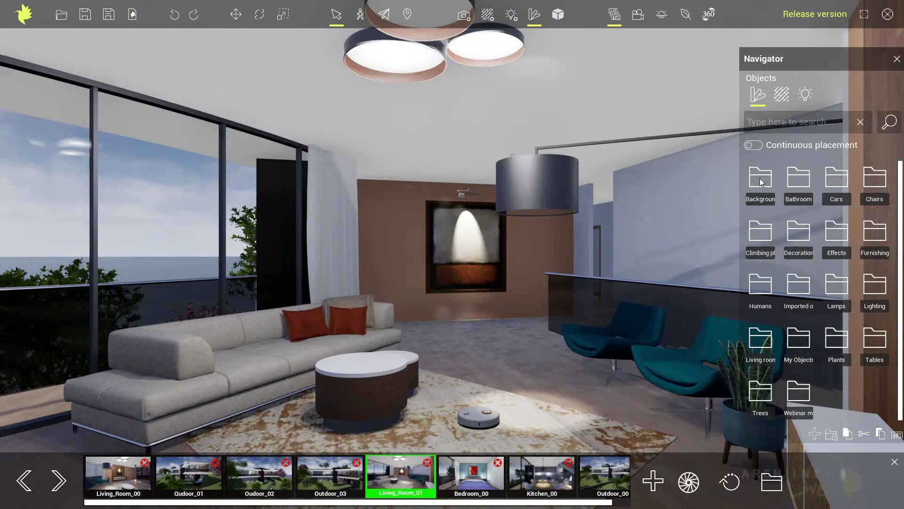
pyautogui.click(805, 342)
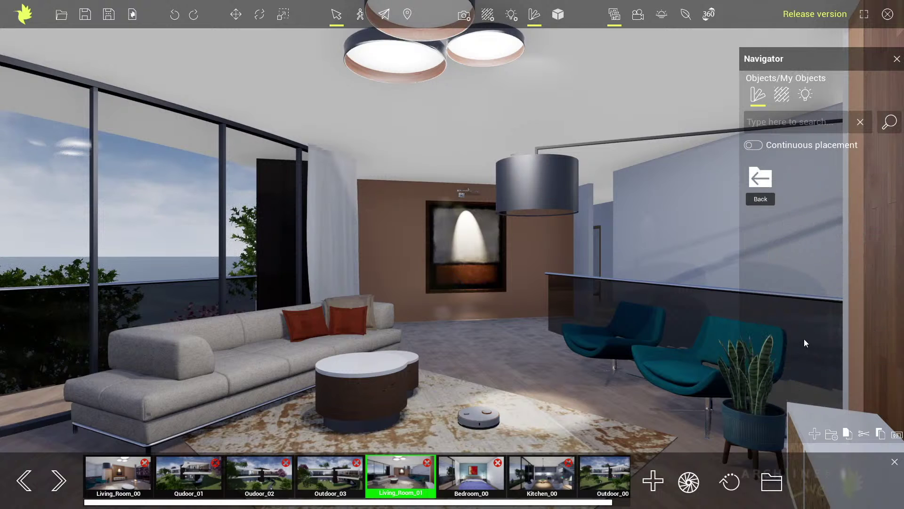
pyautogui.click(881, 435)
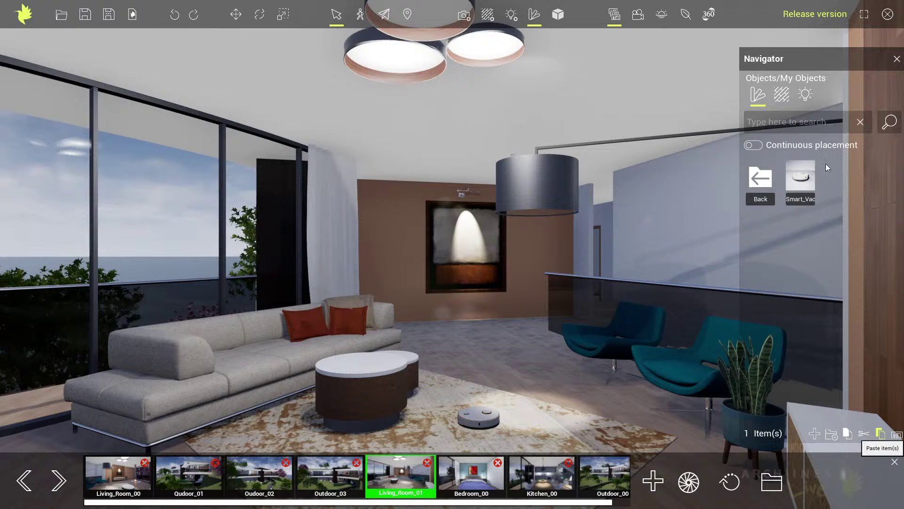
pyautogui.moveTo(803, 181)
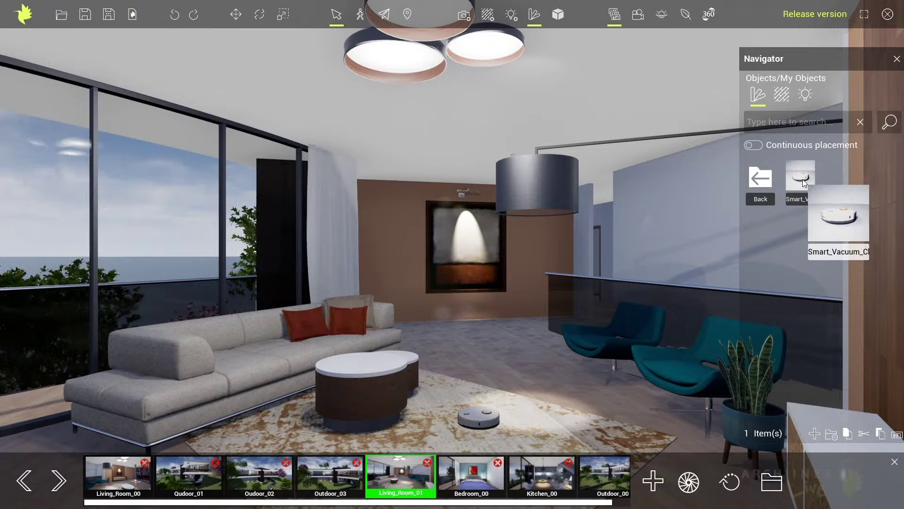
pyautogui.moveTo(803, 179); pyautogui.dragTo(458, 386)
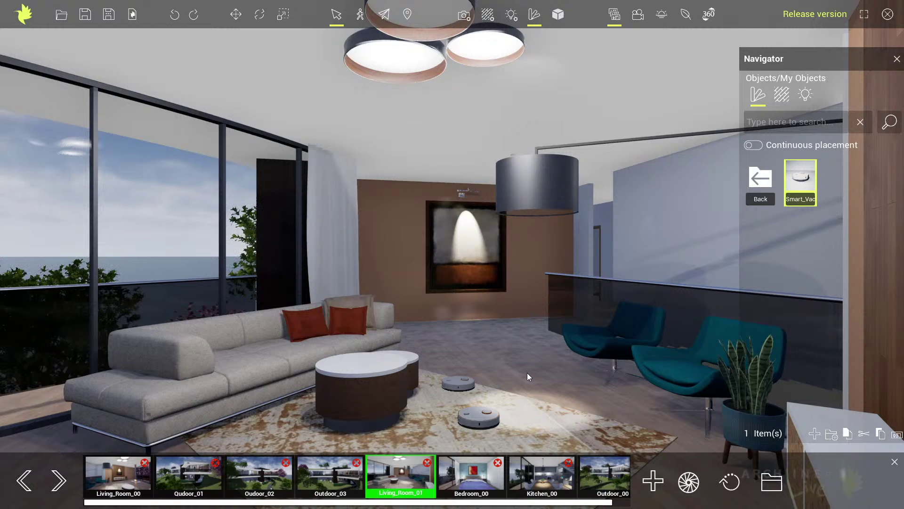
# Undo the placement of the second vacuum cleaner, then rename the library object to Vacuum Cleaner and return to the main Objects library
pyautogui.hotkey('ctrl', 'z')
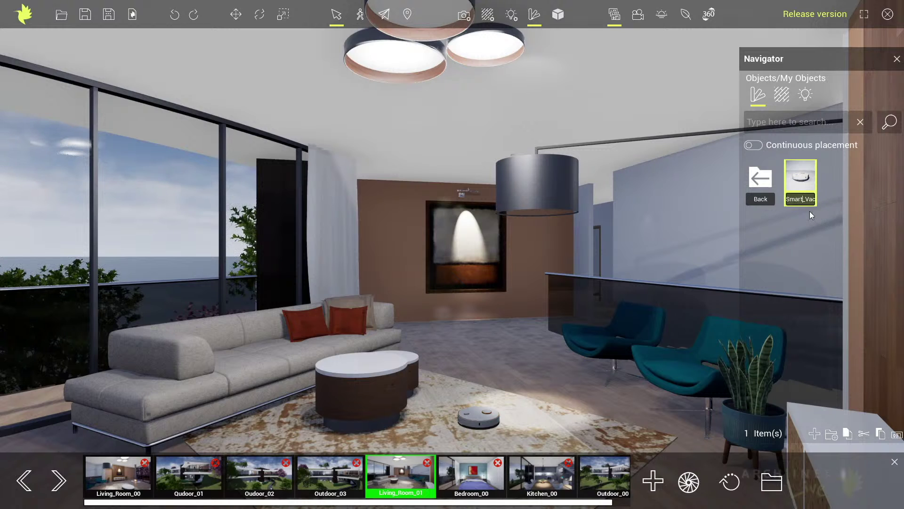
pyautogui.press('Delete')
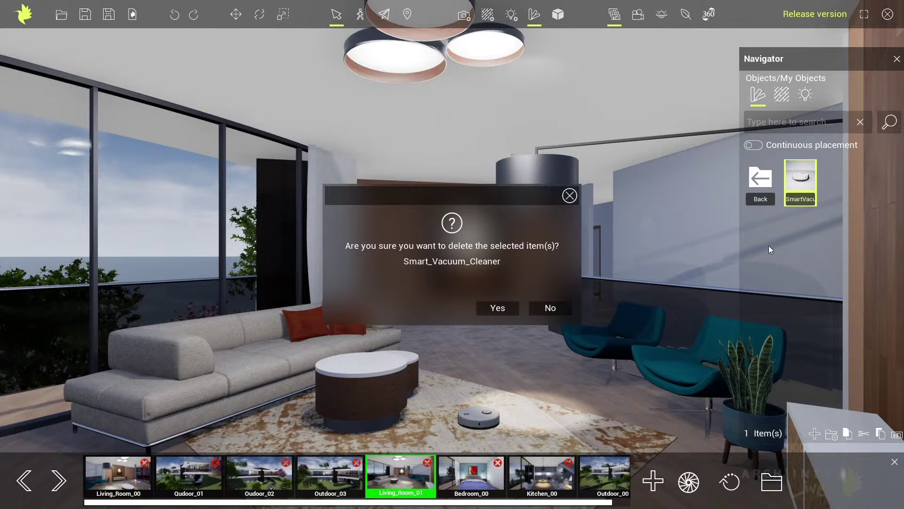
pyautogui.click(538, 307)
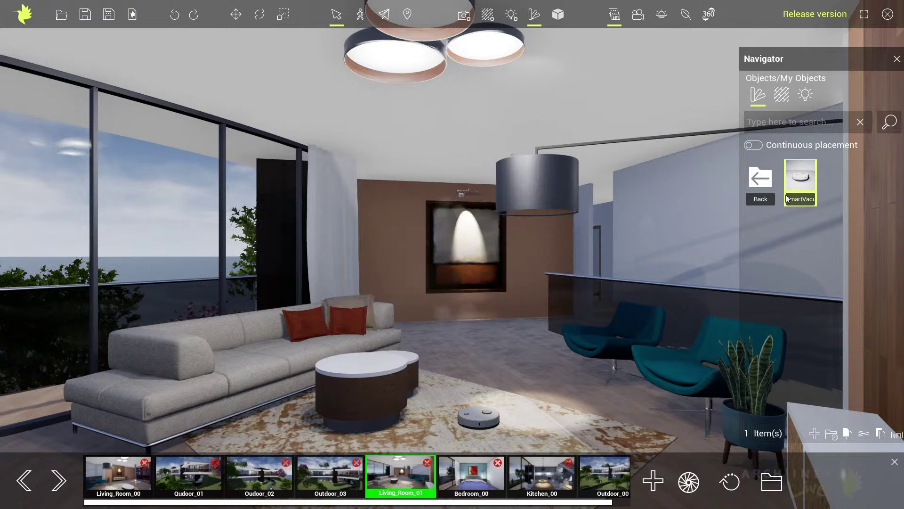
pyautogui.moveTo(804, 182)
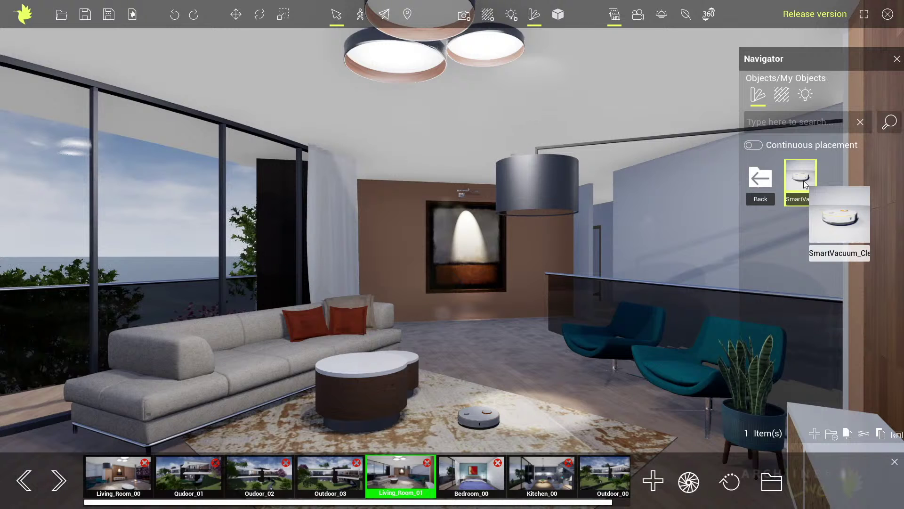
pyautogui.moveTo(801, 200); pyautogui.dragTo(769, 201)
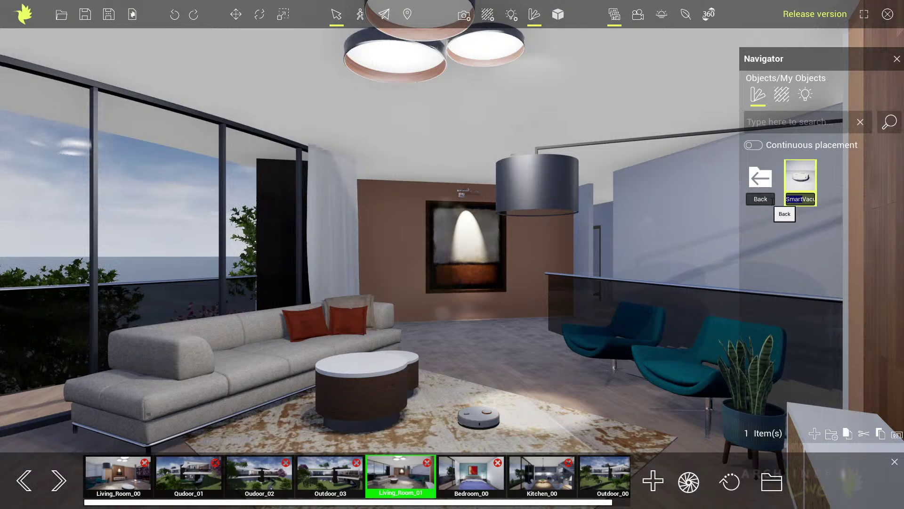
pyautogui.press('BackSpace')
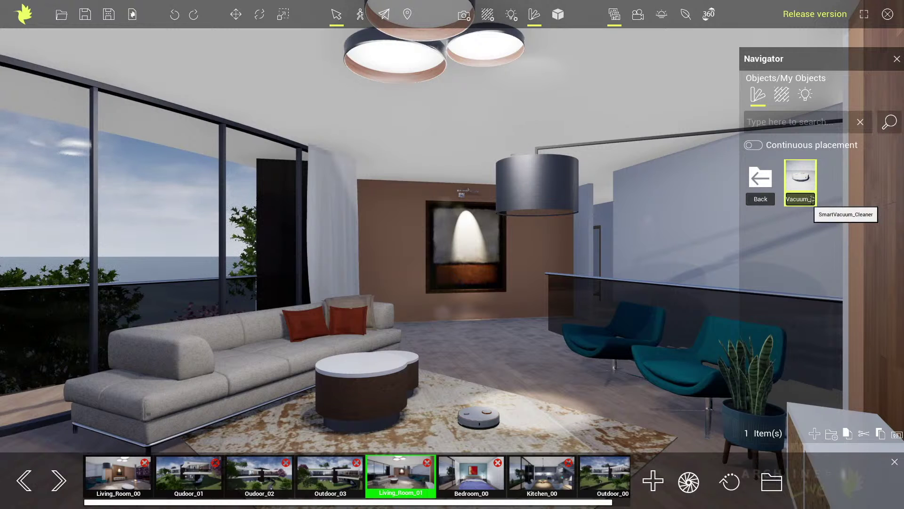
pyautogui.click(811, 201)
pyautogui.press('BackSpace')
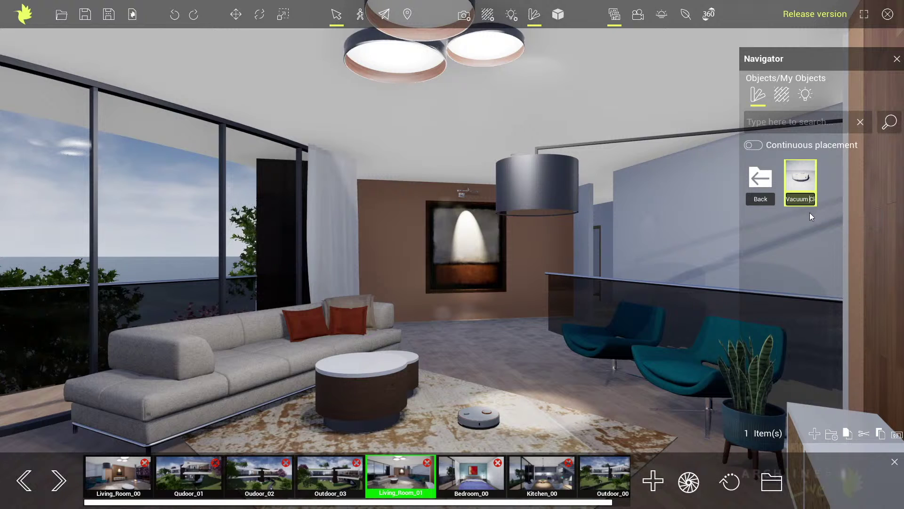
pyautogui.press('Return')
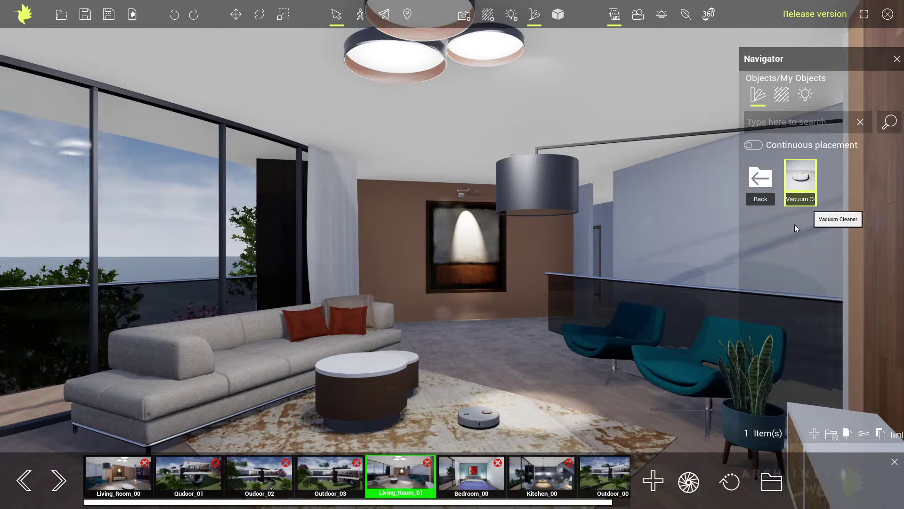
pyautogui.moveTo(806, 188)
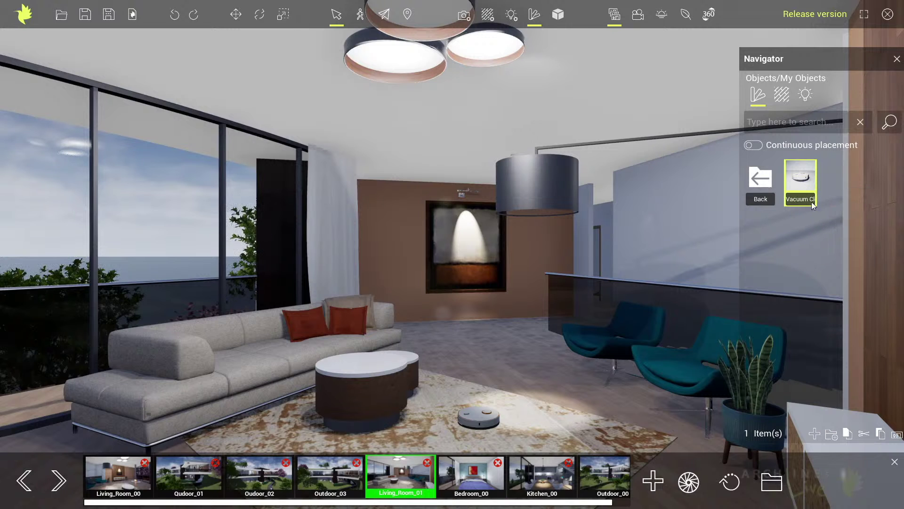
pyautogui.click(768, 183)
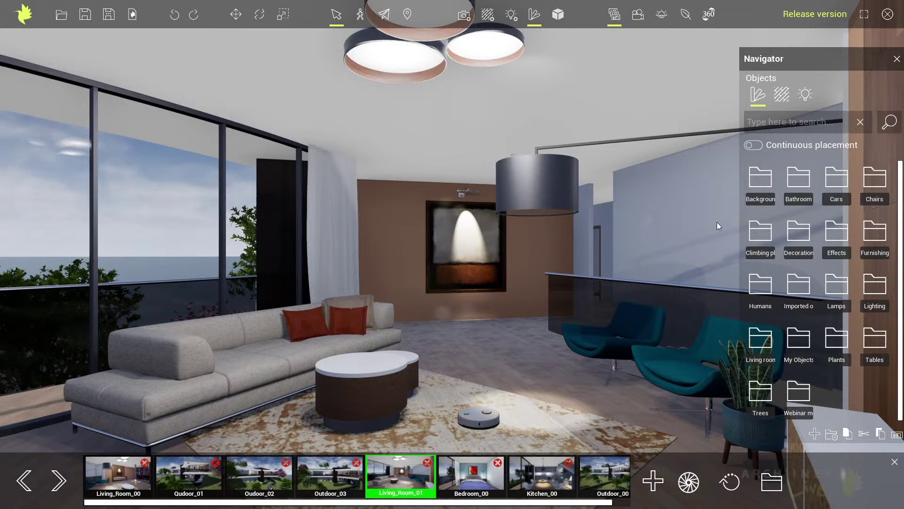
# Create a folder named My materials in the main Materials library and open it
pyautogui.doubleClick(456, 272)
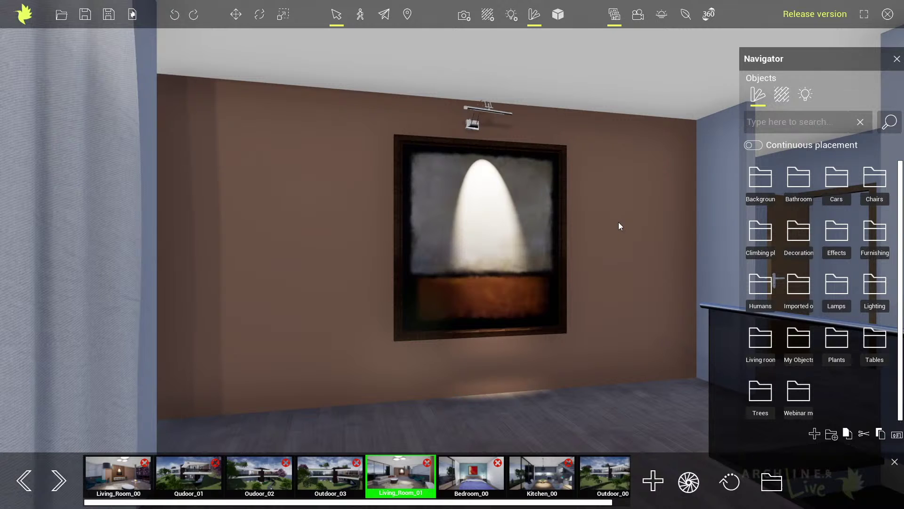
pyautogui.click(783, 97)
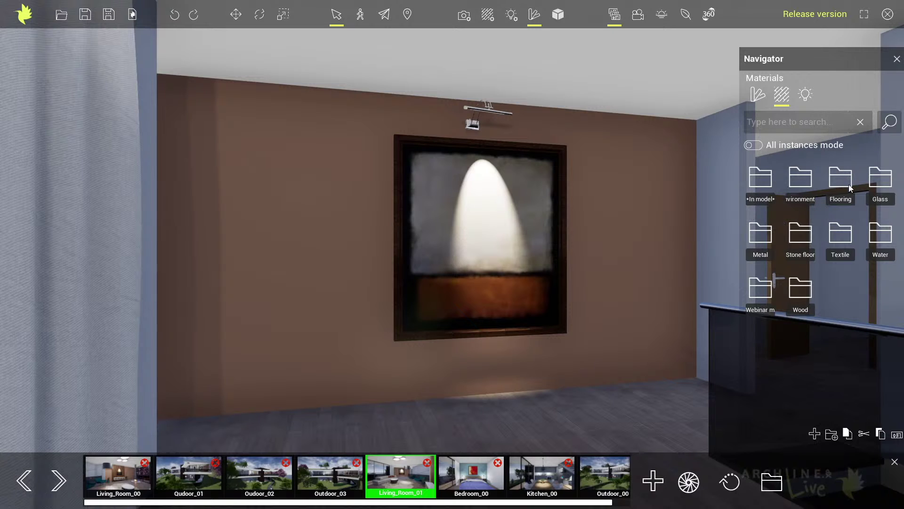
pyautogui.click(830, 436)
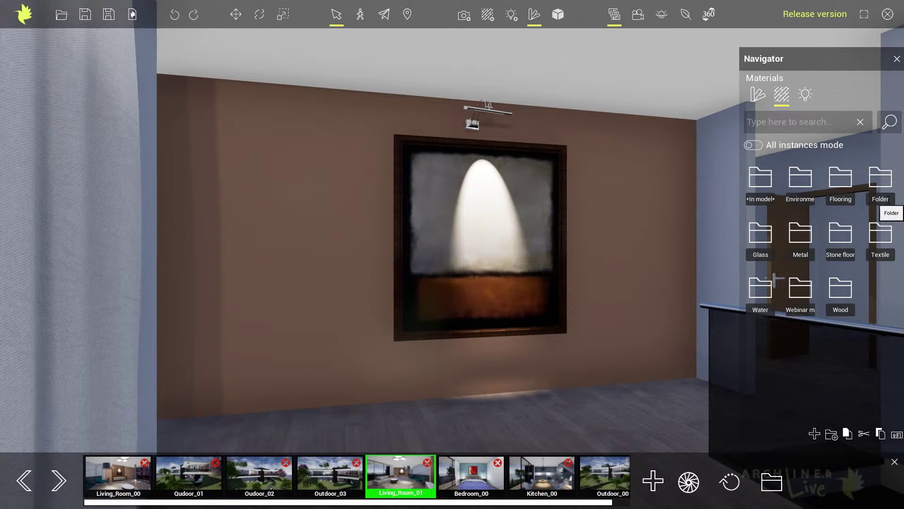
pyautogui.doubleClick(890, 199)
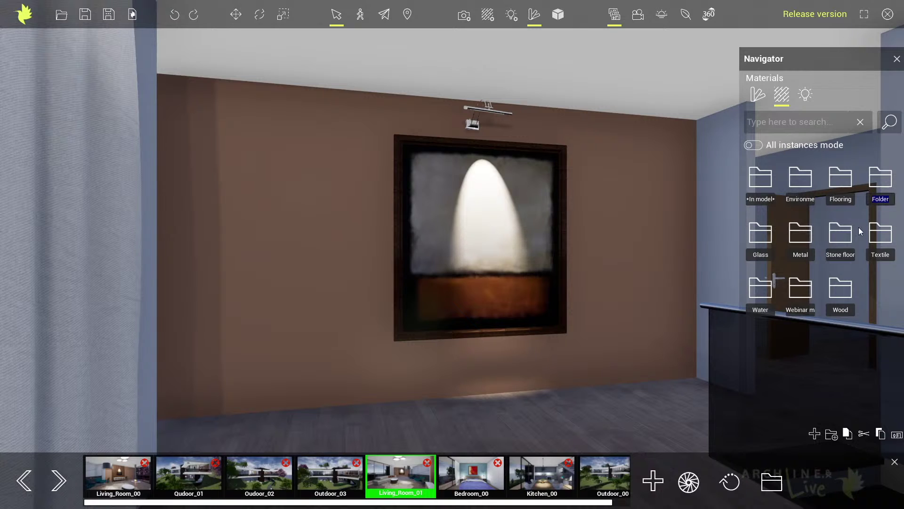
pyautogui.write('My materials')
pyautogui.press('Return')
pyautogui.click(798, 233)
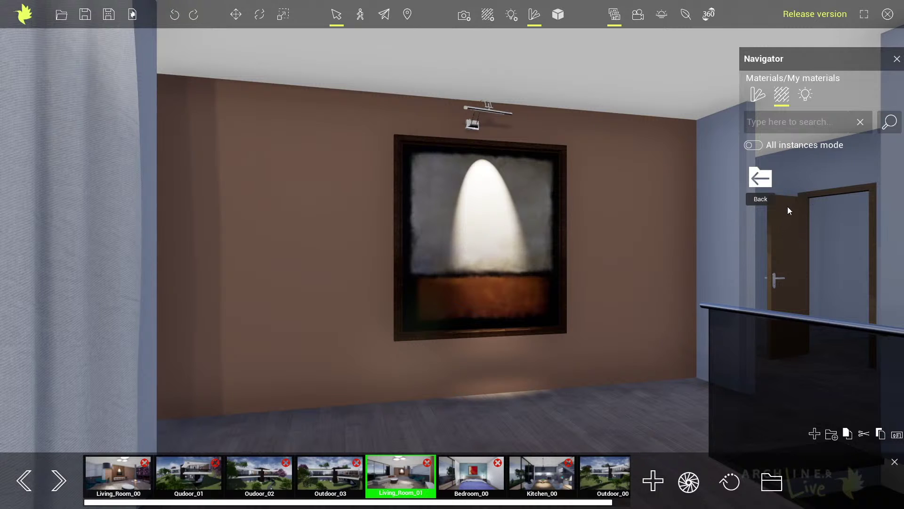
# Start a new colour-based material in My materials and browse the RAL, Sikkens, BOLIX and Paleta NCS colour tables for it
pyautogui.click(815, 433)
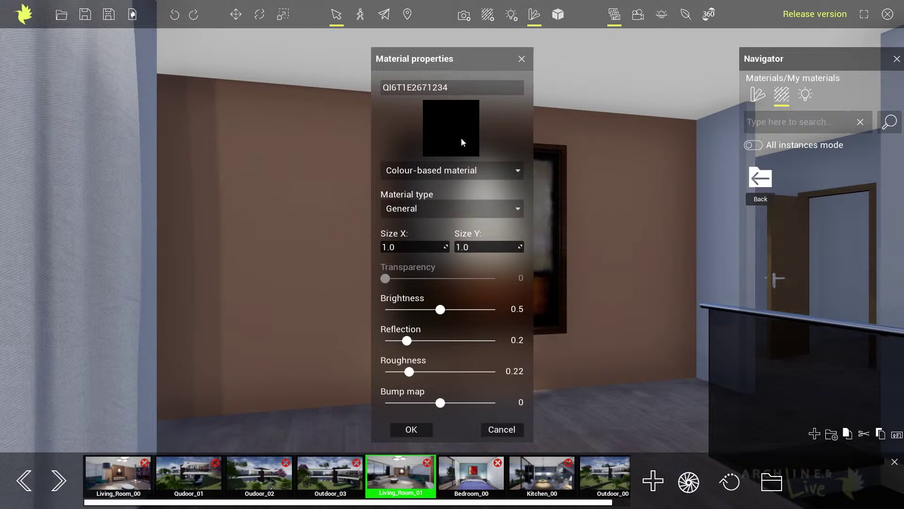
pyautogui.click(451, 126)
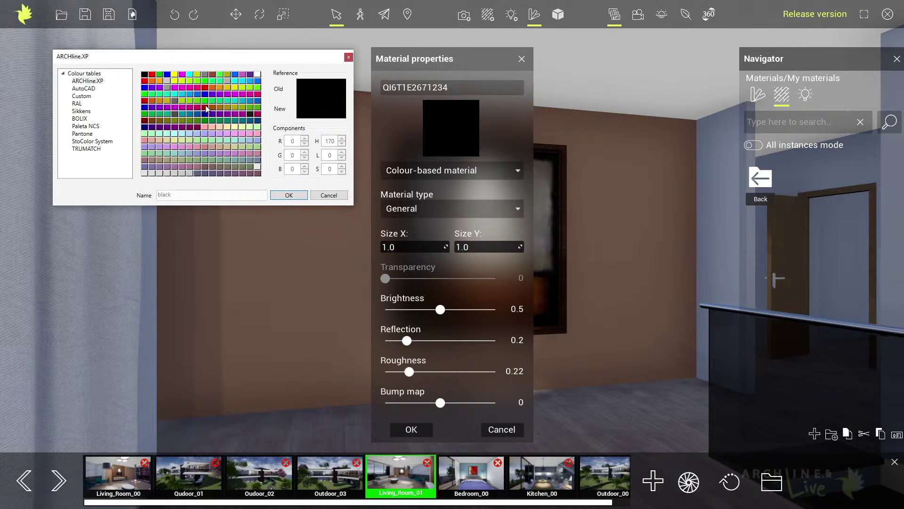
pyautogui.moveTo(135, 58); pyautogui.dragTo(220, 85)
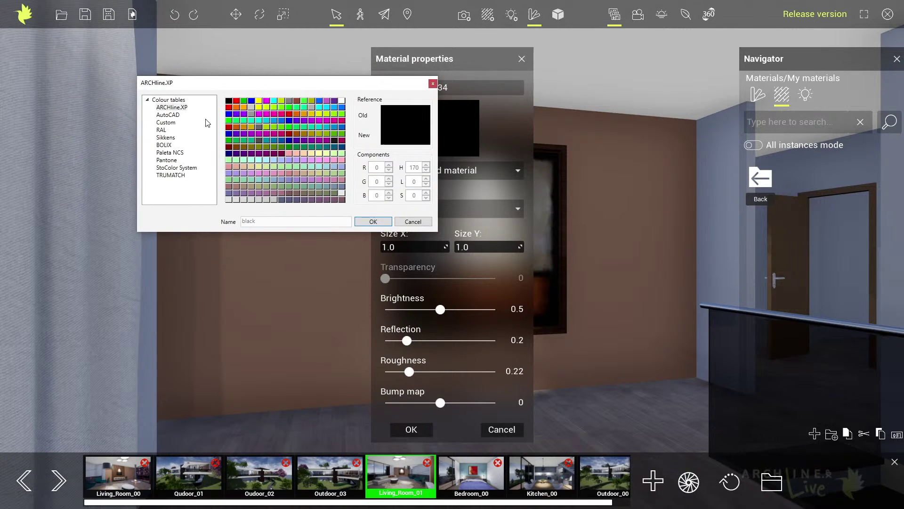
pyautogui.click(172, 117)
pyautogui.click(162, 131)
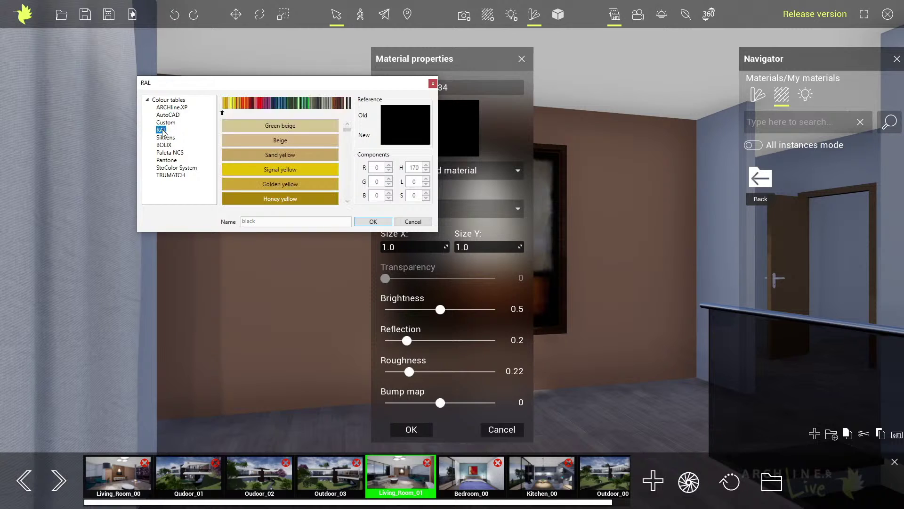
pyautogui.click(165, 138)
pyautogui.click(164, 145)
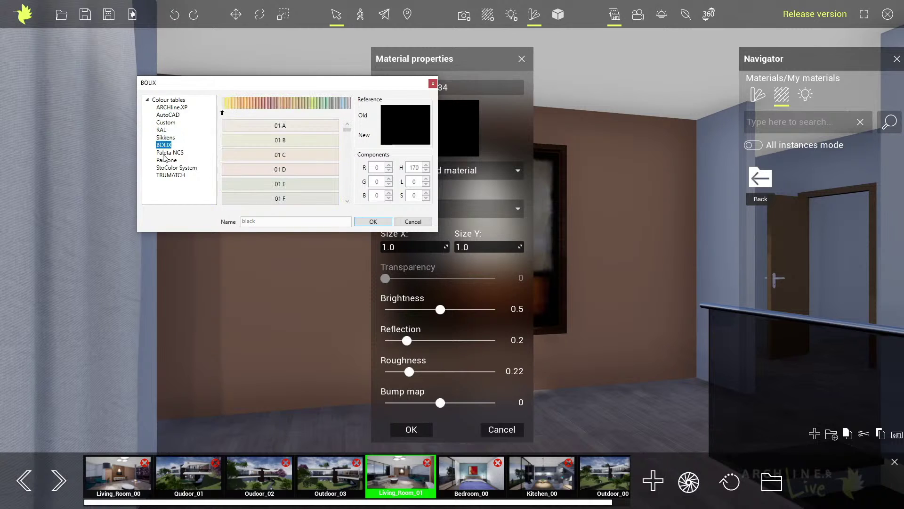
pyautogui.click(165, 153)
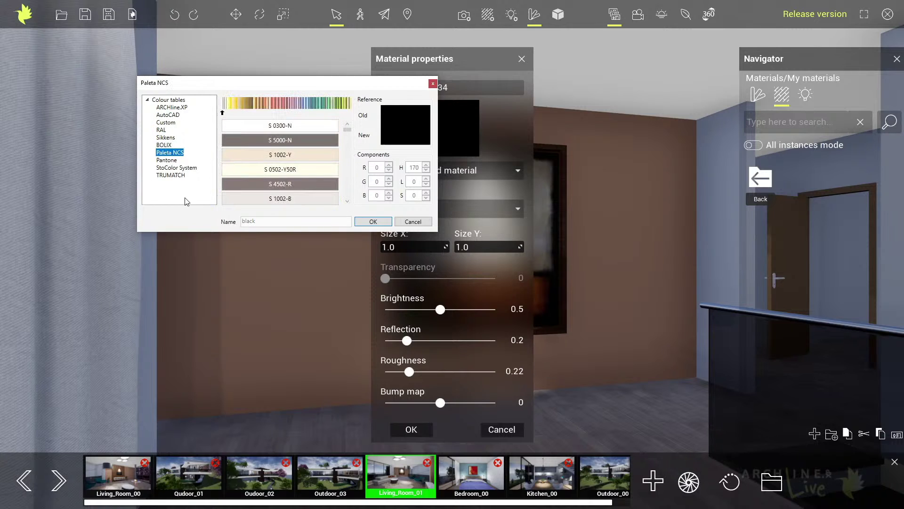
# Assign the Graphite grey colour from the RAL table to the new material
pyautogui.click(162, 130)
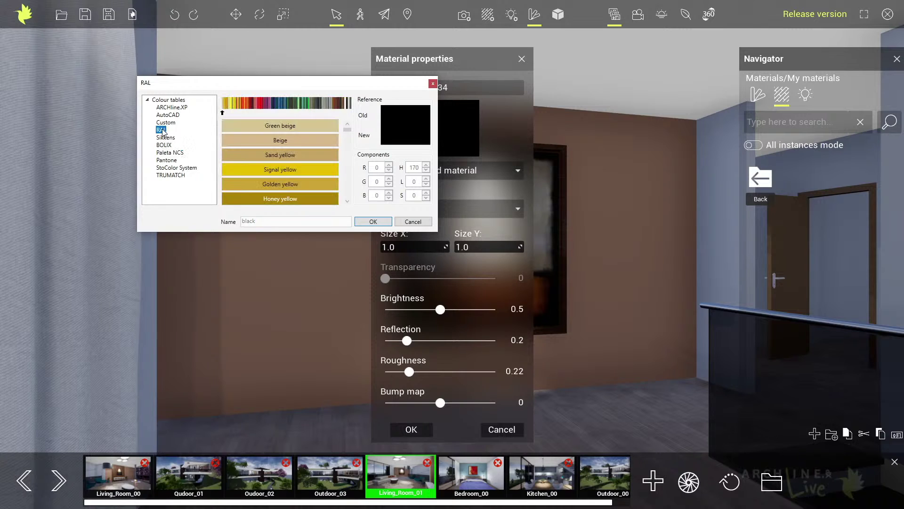
pyautogui.click(231, 113)
pyautogui.moveTo(234, 113); pyautogui.dragTo(315, 113)
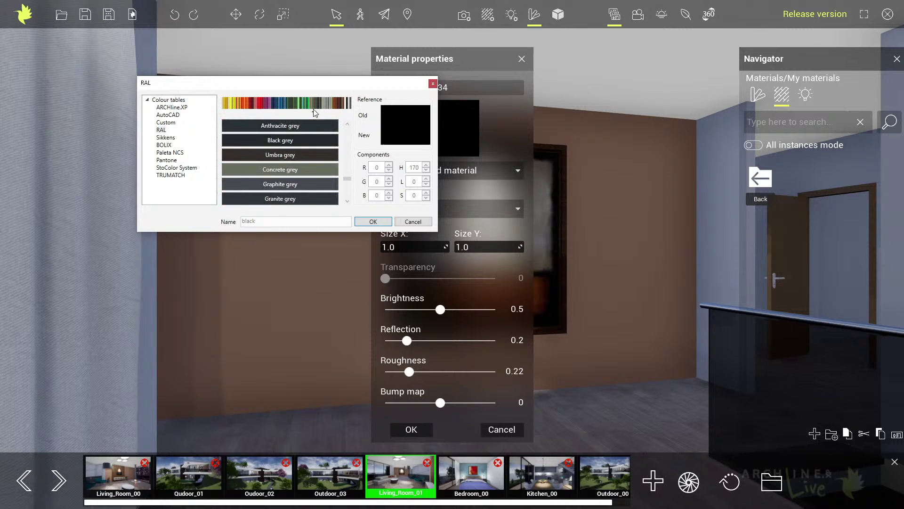
pyautogui.click(302, 185)
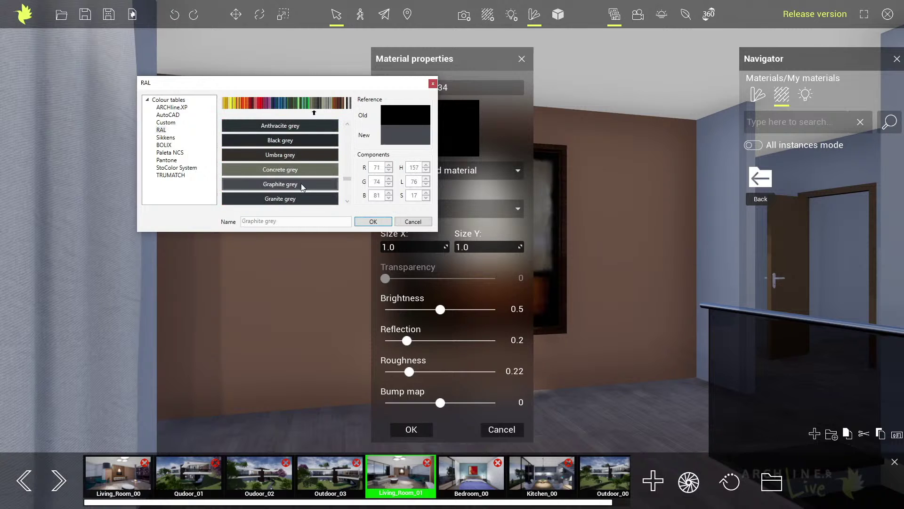
pyautogui.click(373, 222)
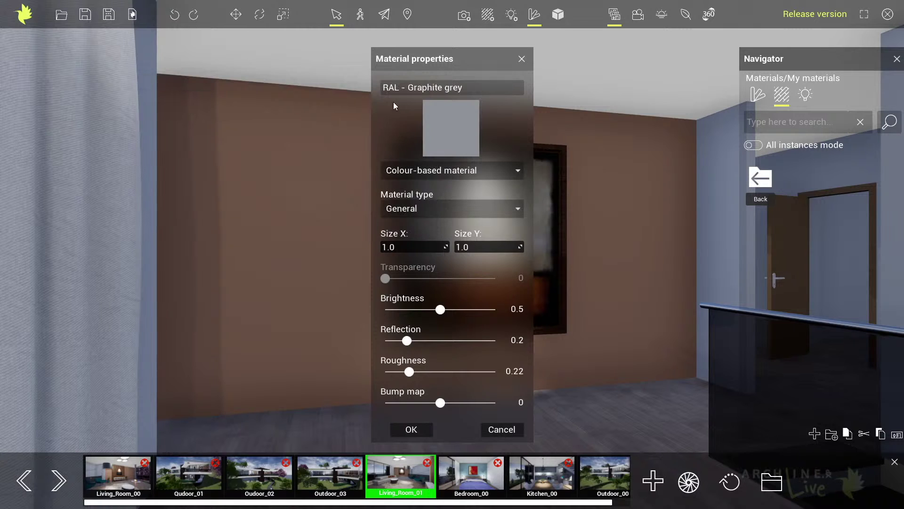
# Name the material RAL - Graphite grey wallpaint, set its material type to Wall and save it
pyautogui.click(390, 90)
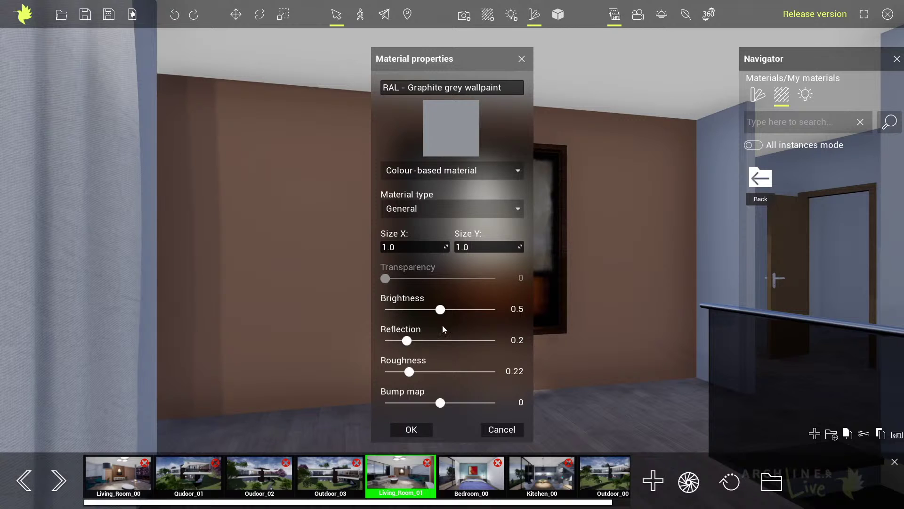
pyautogui.click(409, 209)
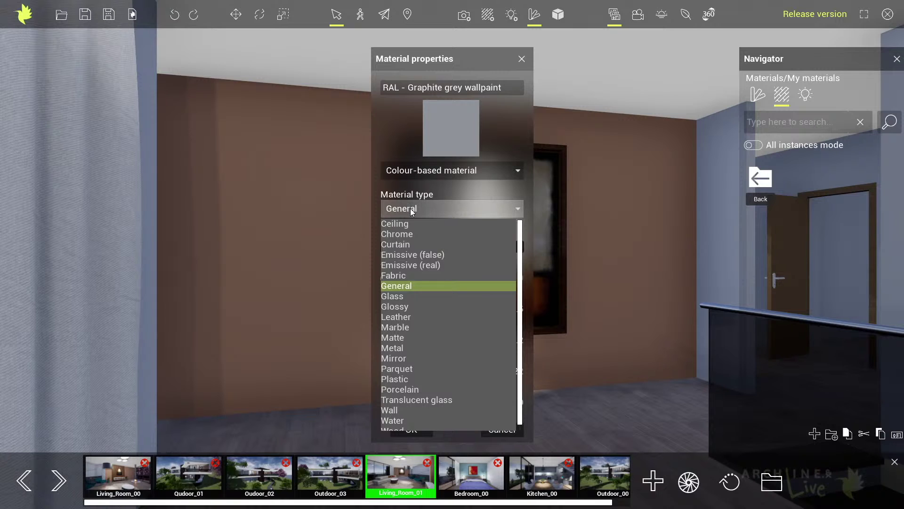
pyautogui.click(397, 409)
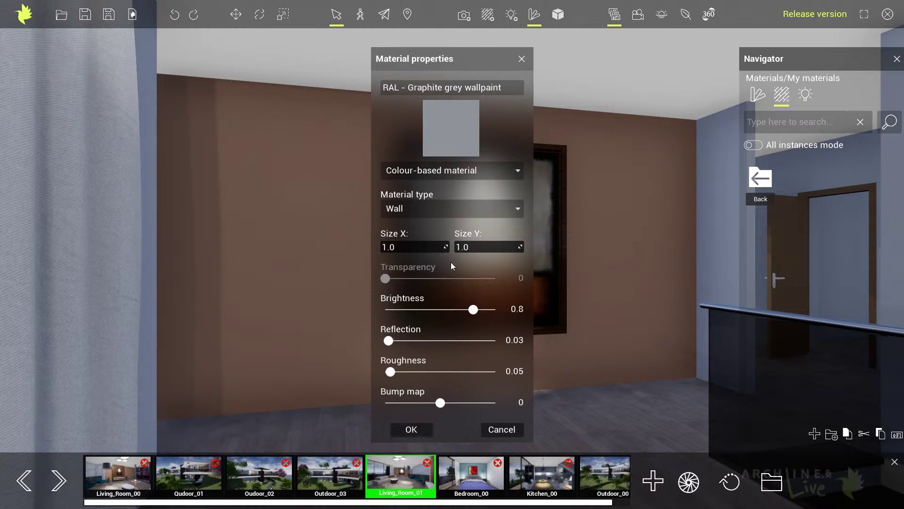
pyautogui.click(411, 429)
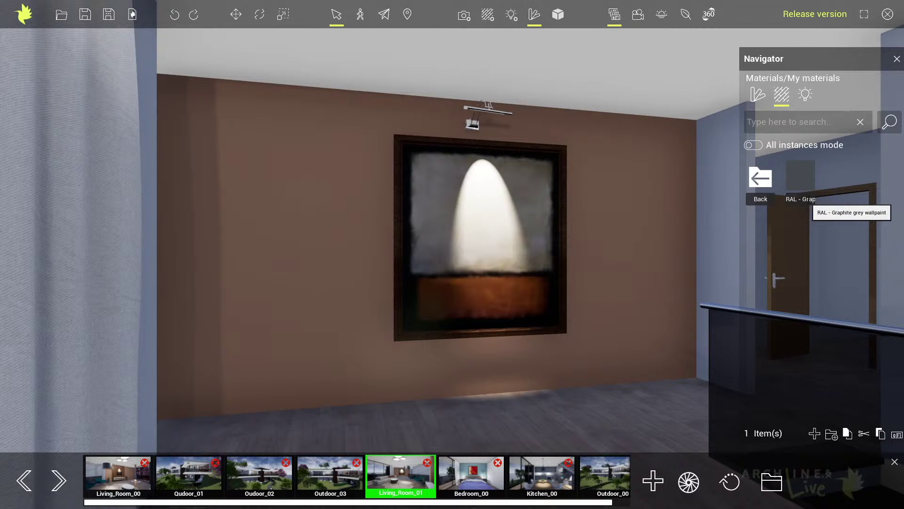
# Apply RAL - Graphite grey wallpaint to one section of the brown picture wall, then to all its remaining sections in All instances mode
pyautogui.moveTo(809, 192); pyautogui.dragTo(609, 190)
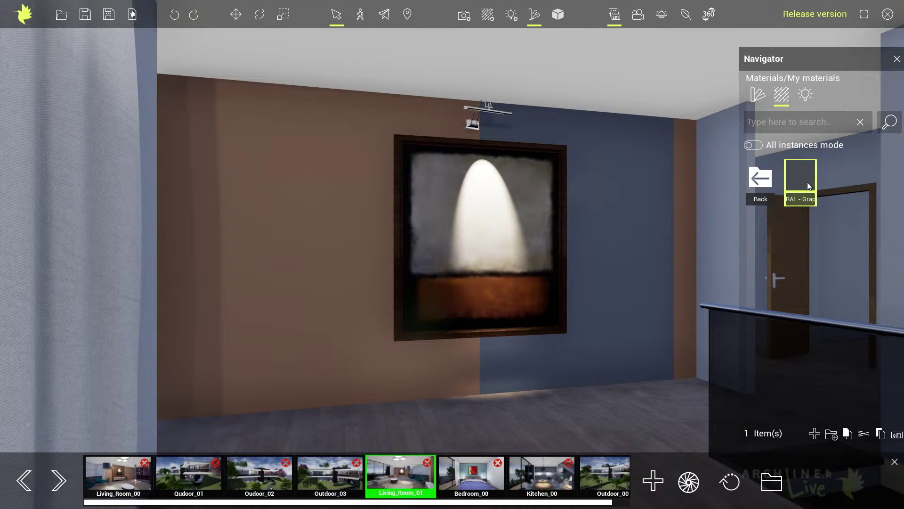
pyautogui.click(753, 146)
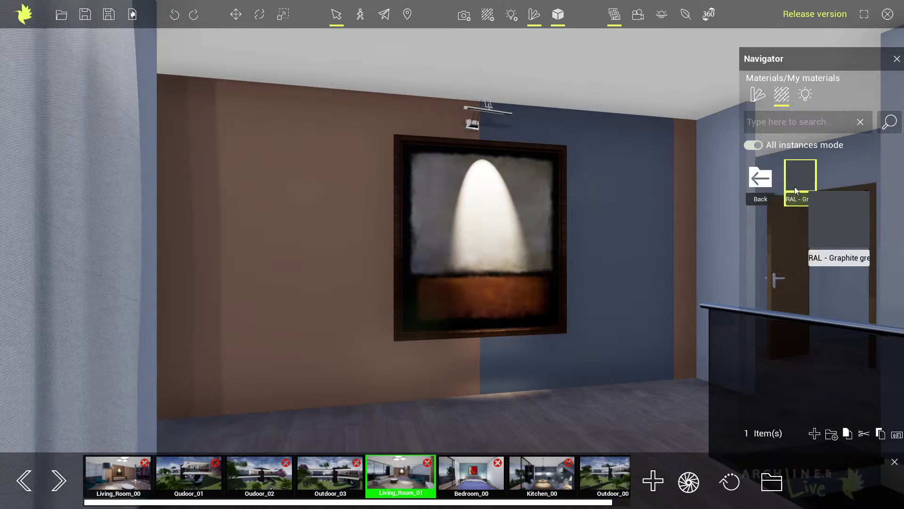
pyautogui.moveTo(796, 188); pyautogui.dragTo(342, 195)
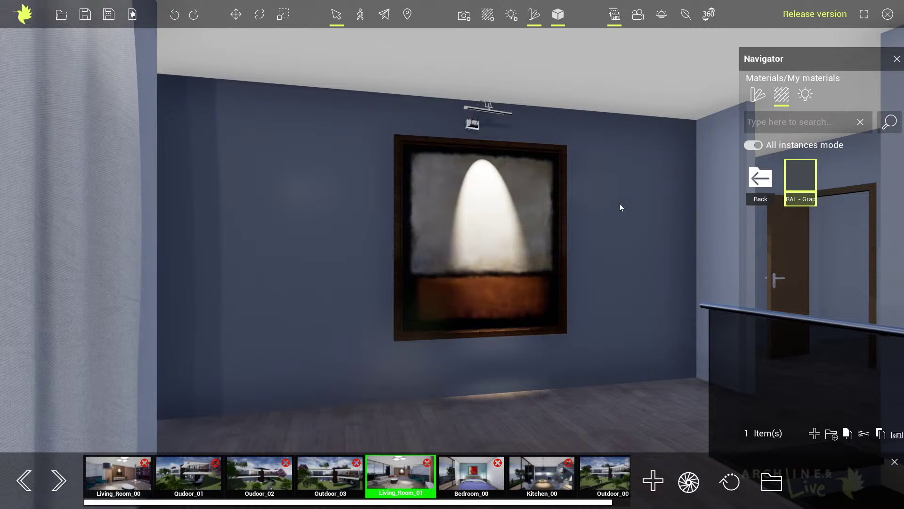
# Start a new texture-based material in My materials using Texture_Haven_plaster_02_diff_1k.jpg from the TextureHaven folder
pyautogui.click(816, 433)
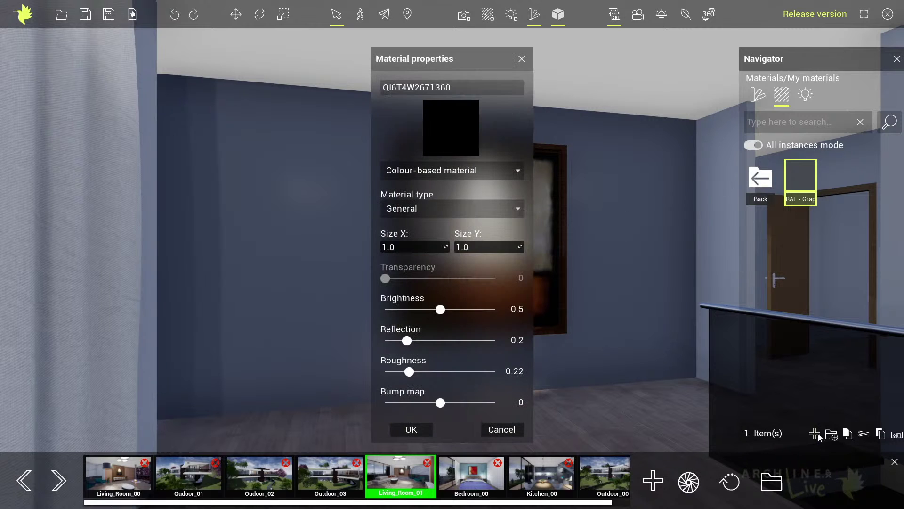
pyautogui.click(446, 173)
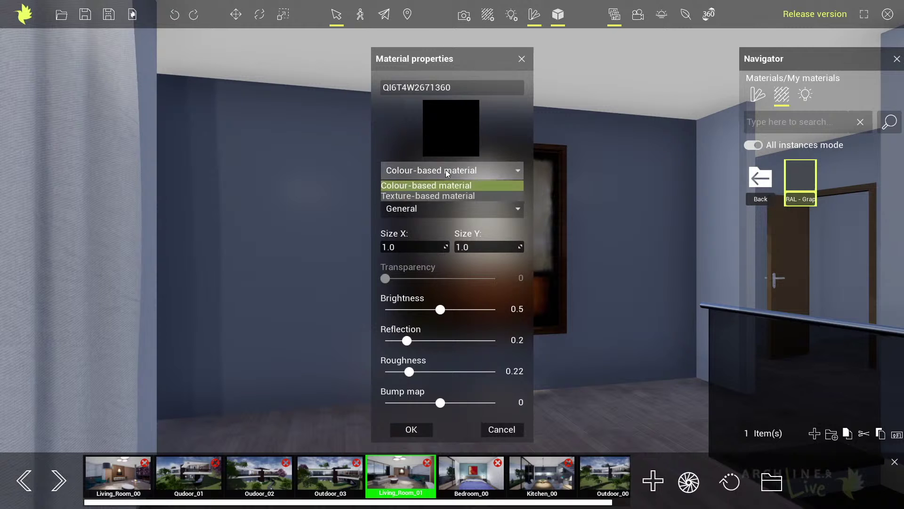
pyautogui.click(434, 195)
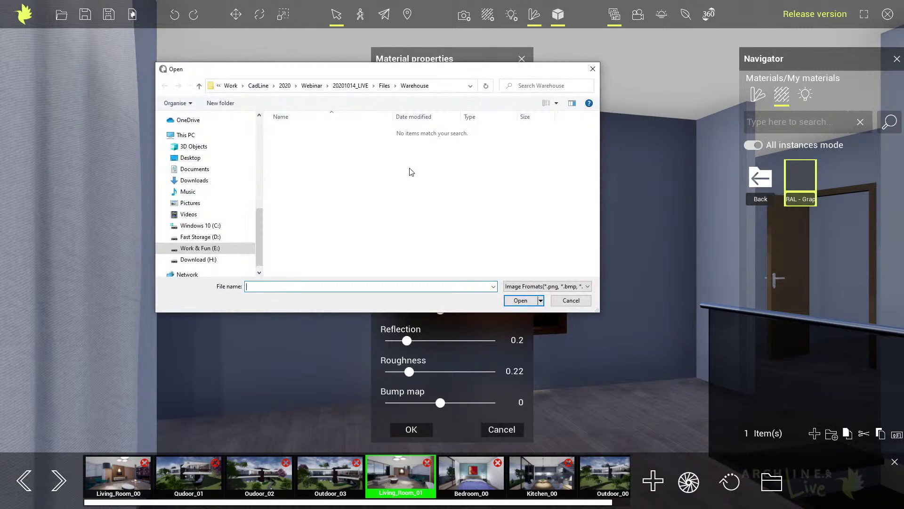
pyautogui.click(385, 86)
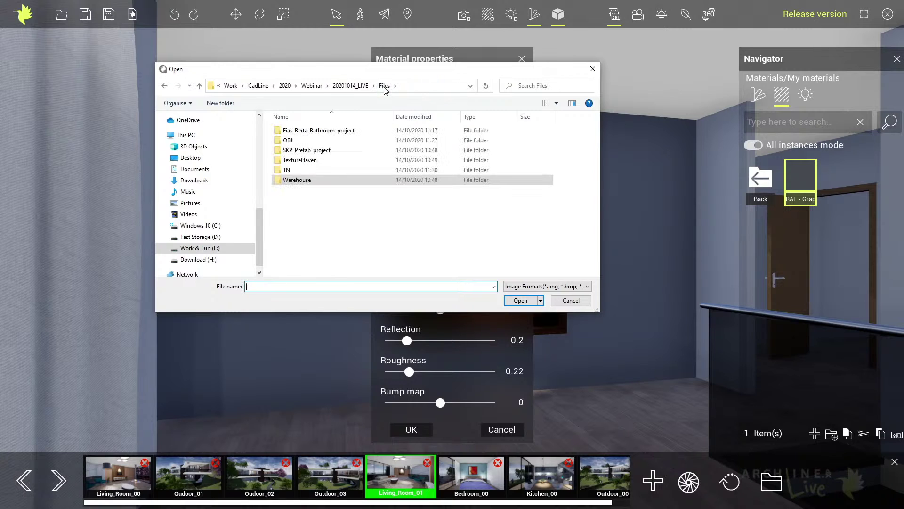
pyautogui.click(315, 163)
pyautogui.doubleClick(315, 163)
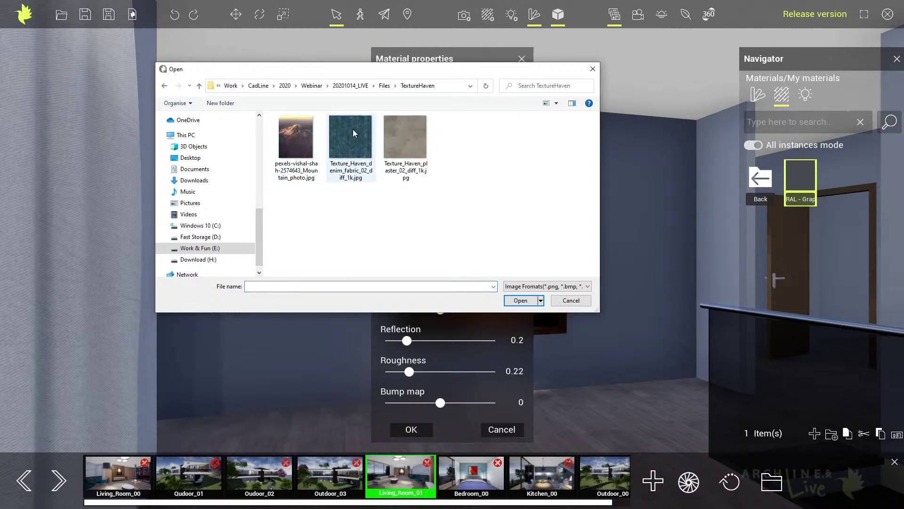
pyautogui.click(419, 148)
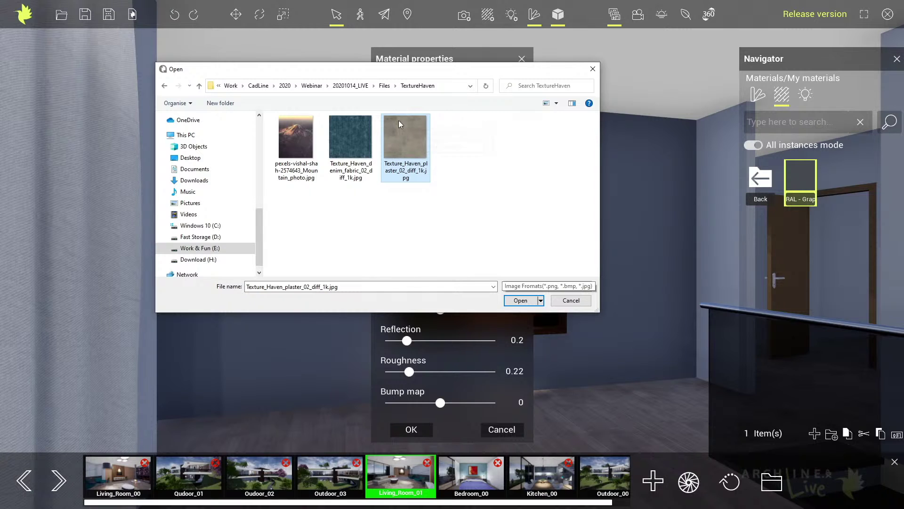
pyautogui.click(520, 300)
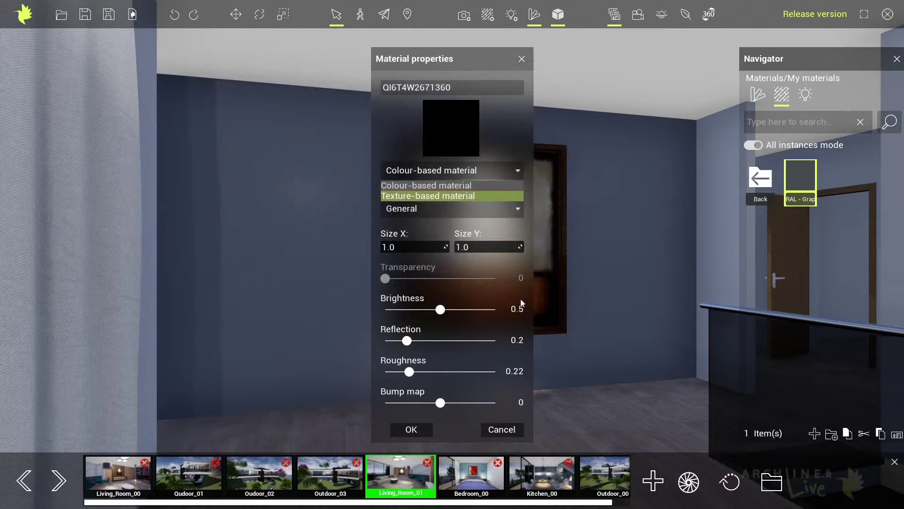
# Set the plaster material's type to Wall and its Size X and Size Y to 0.3
pyautogui.click(453, 208)
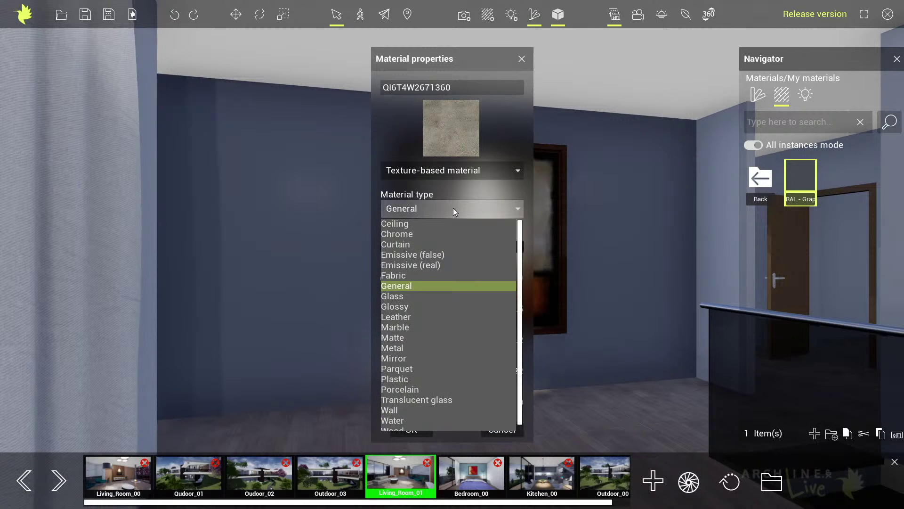
pyautogui.click(395, 409)
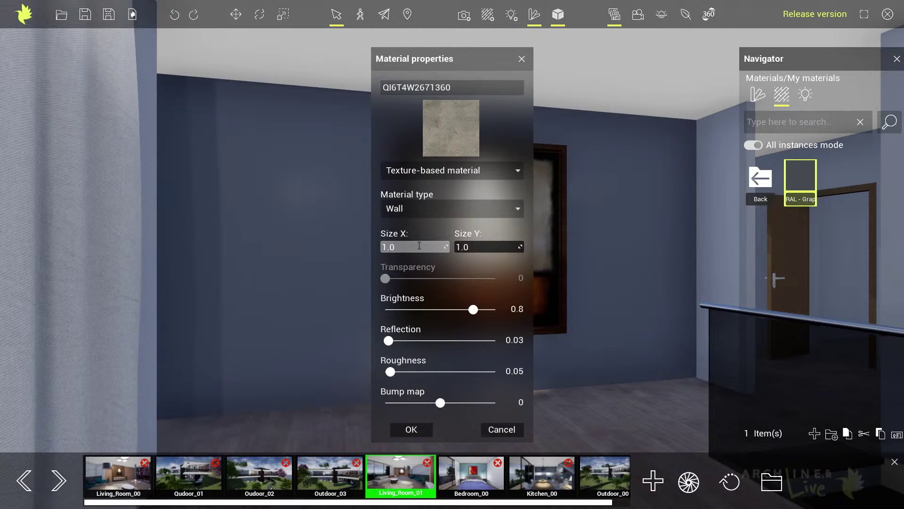
pyautogui.click(419, 247)
pyautogui.write('0.3')
pyautogui.click(478, 246)
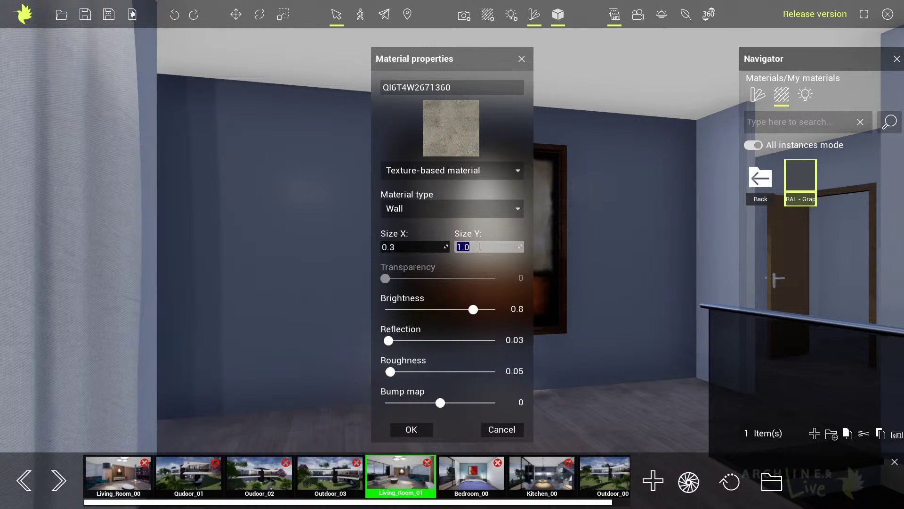
pyautogui.write('0.3')
pyautogui.click(479, 247)
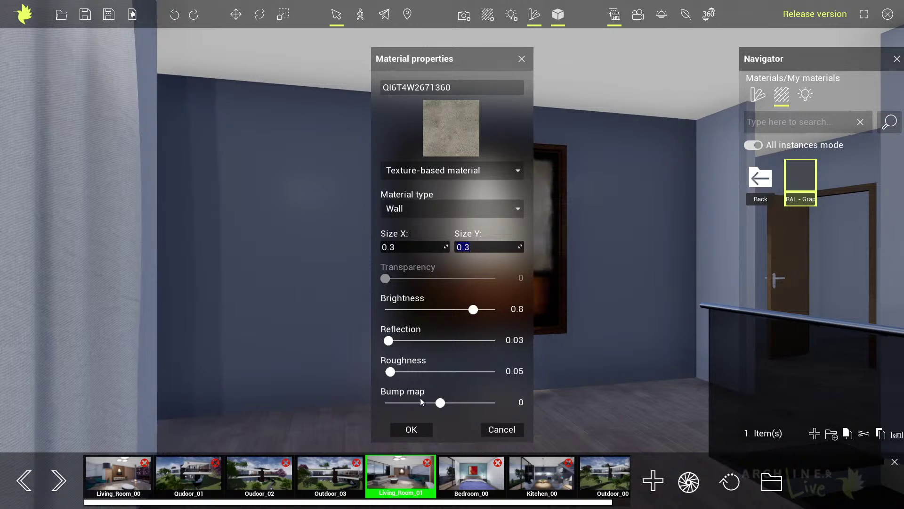
# Name the plaster material Plaster beige wall and save it
pyautogui.doubleClick(399, 87)
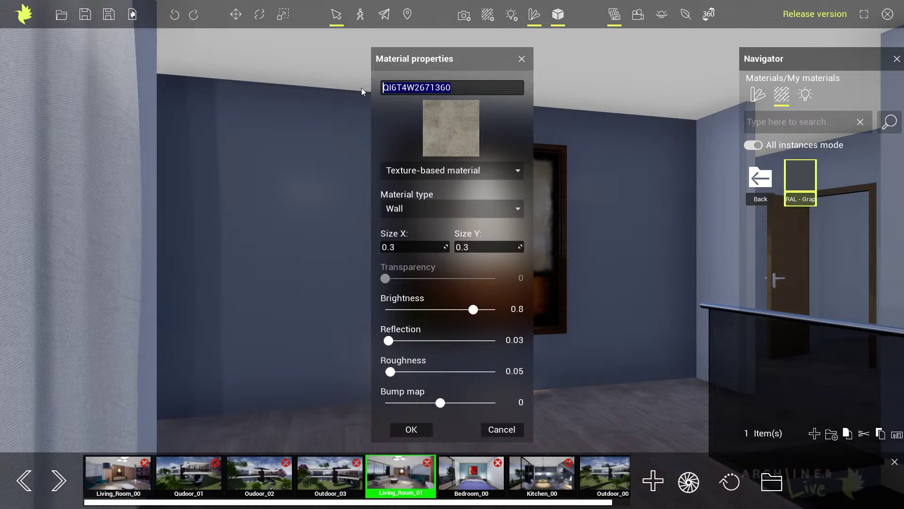
pyautogui.write('Plaster')
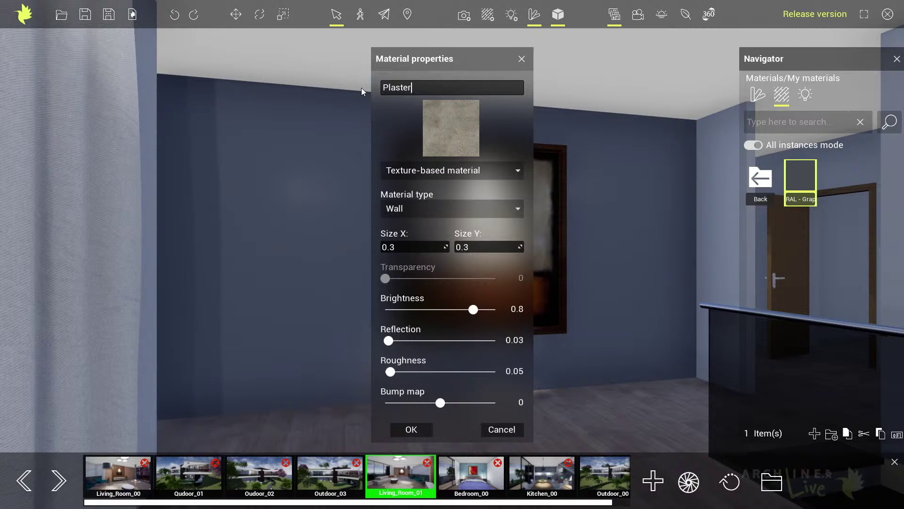
pyautogui.write(' beige wall')
pyautogui.click(401, 430)
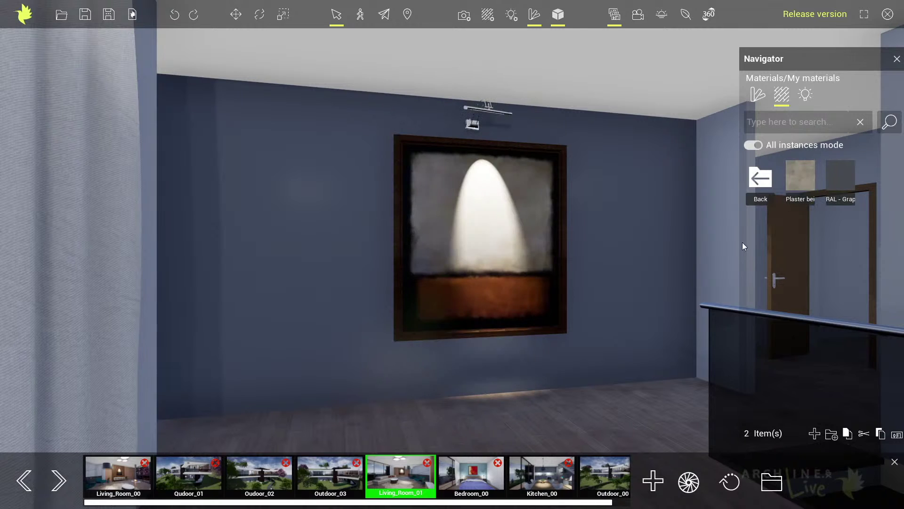
# Apply the Plaster beige wall material to all sections of the picture wall in All instances mode
pyautogui.moveTo(787, 183)
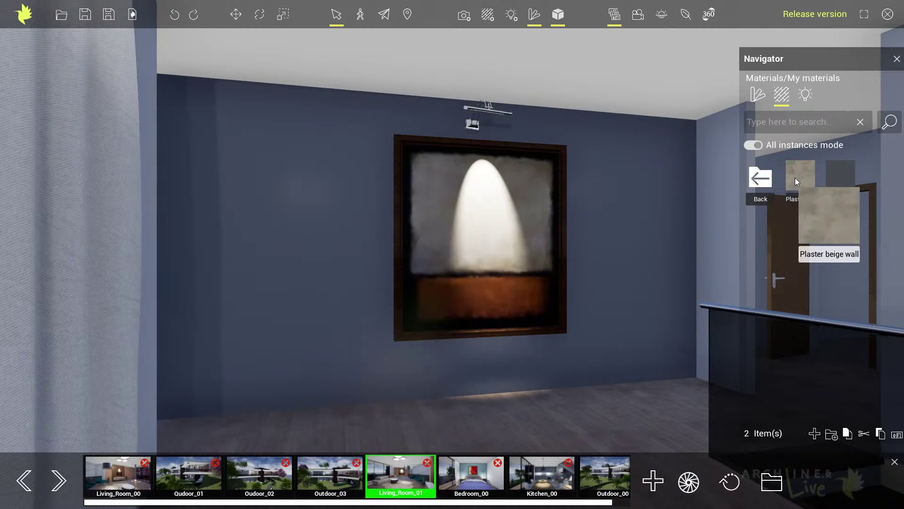
pyautogui.moveTo(601, 203); pyautogui.dragTo(597, 205)
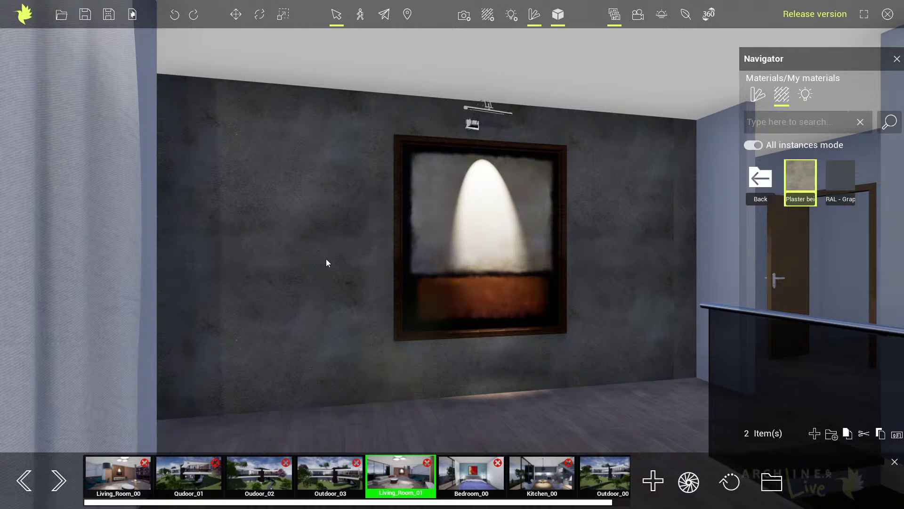
pyautogui.scroll(-3, 326, 258)
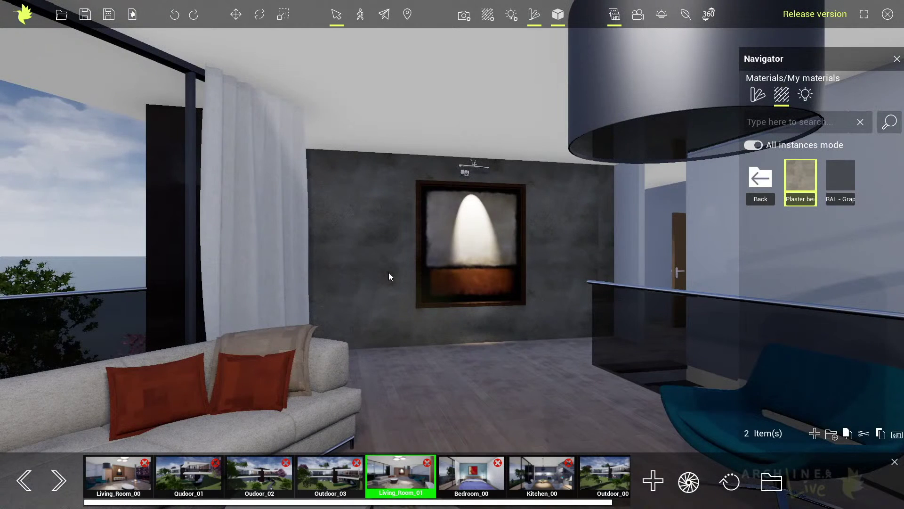
pyautogui.scroll(3, 389, 273)
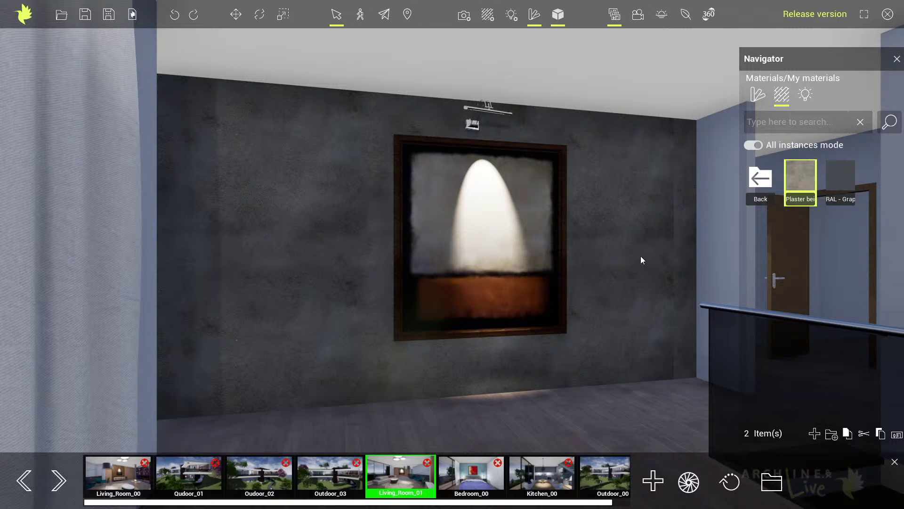
# Start another texture-based material in My materials using the mountain photo from the TextureHaven folder
pyautogui.click(815, 434)
pyautogui.click(431, 172)
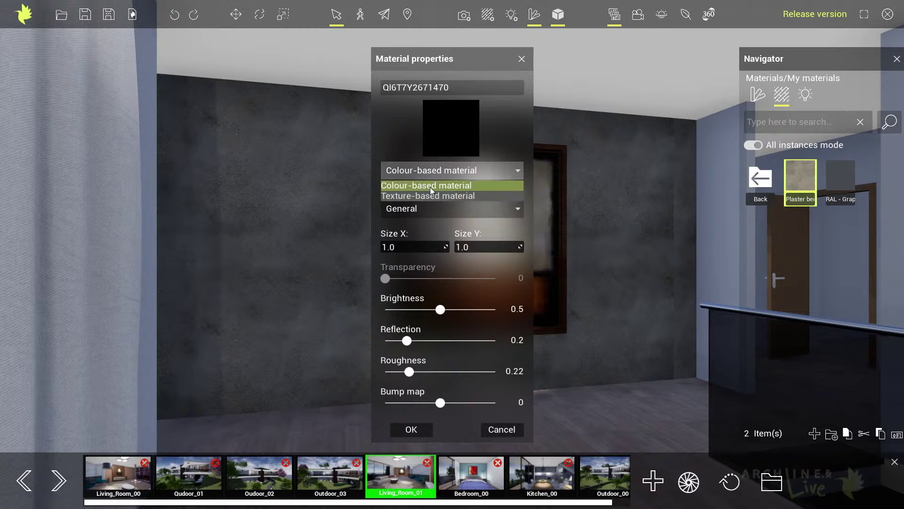
pyautogui.click(429, 195)
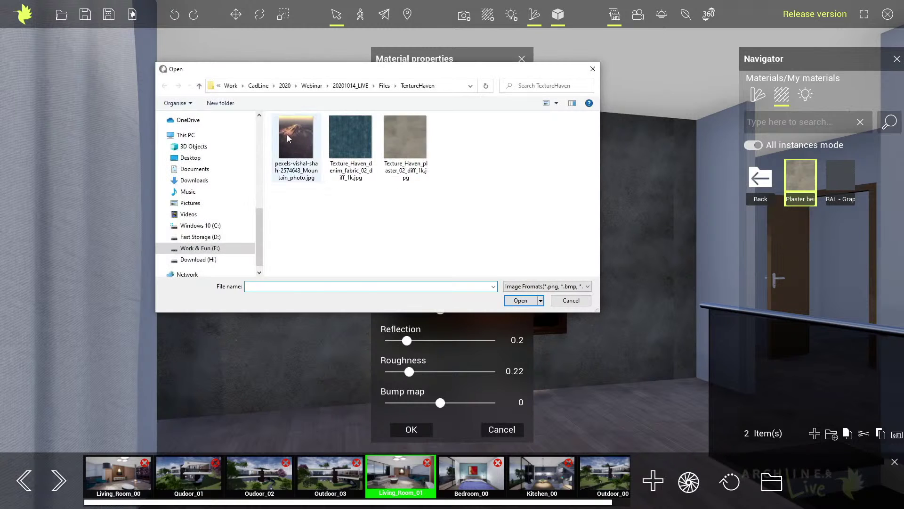
pyautogui.click(287, 134)
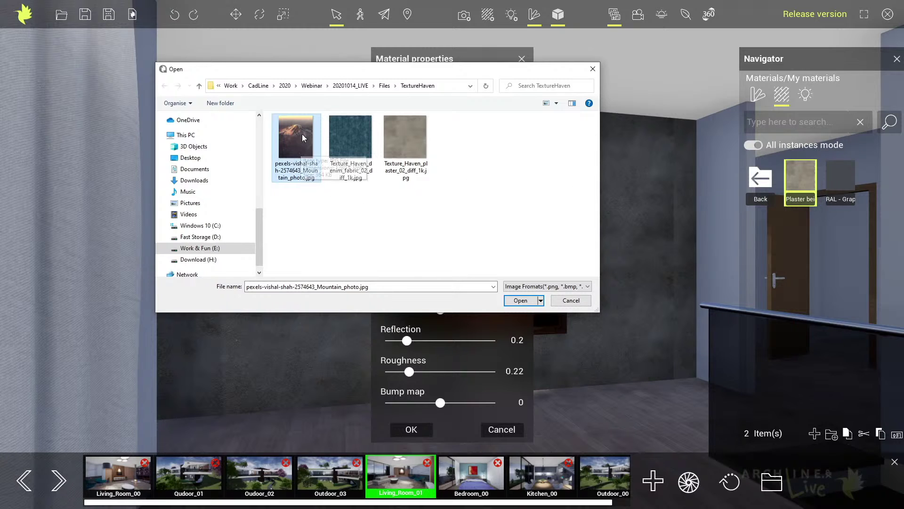
pyautogui.click(521, 301)
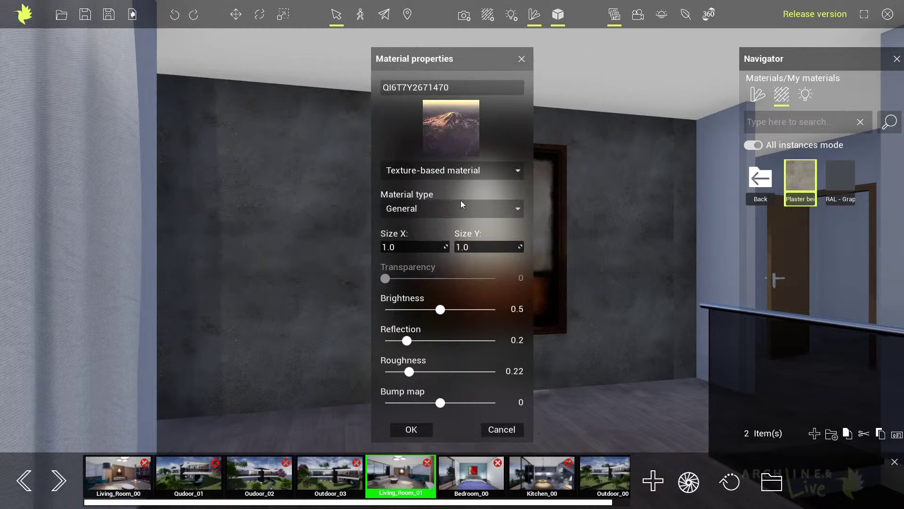
# Set the mountain photo material's type to Glossy, save it and apply it to the framed picture's canvas
pyautogui.click(426, 211)
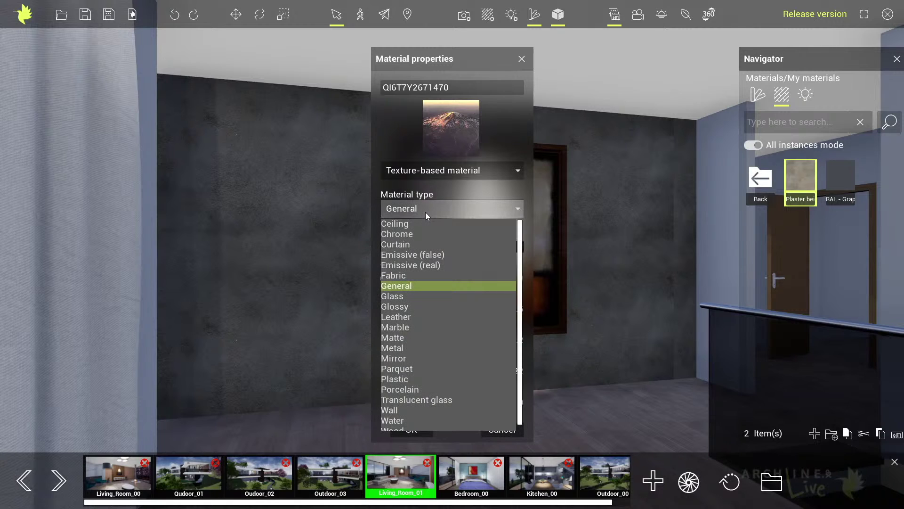
pyautogui.click(402, 307)
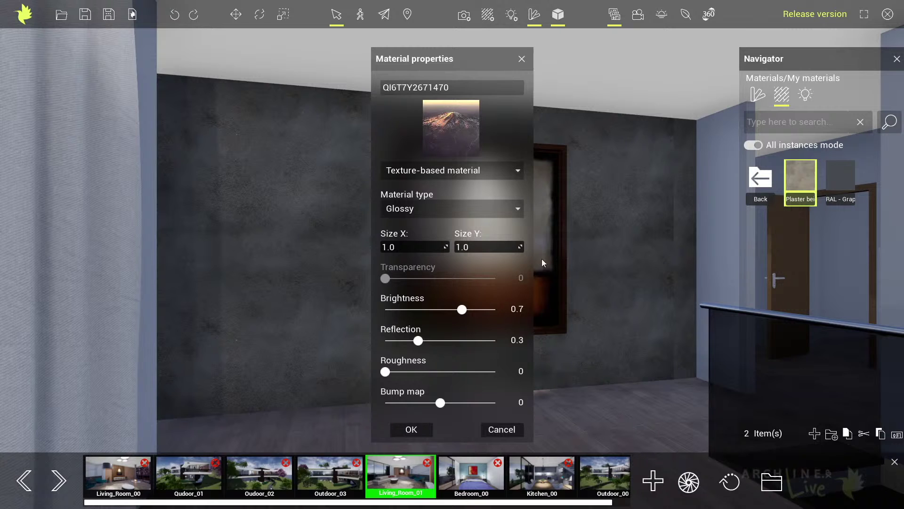
pyautogui.click(415, 430)
pyautogui.moveTo(832, 177)
pyautogui.mouseDown()
pyautogui.moveTo(839, 181)
pyautogui.moveTo(455, 241)
pyautogui.mouseUp()
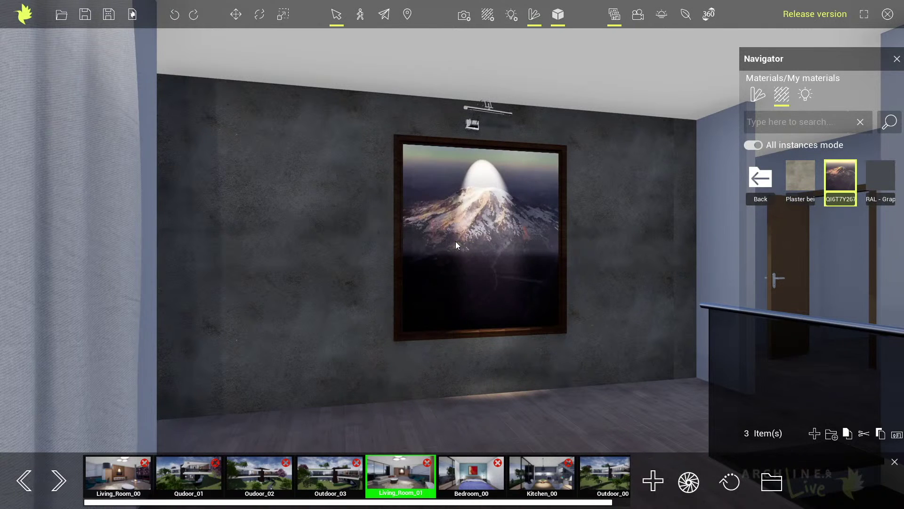
# Set the spotlight above the picture to 6709 lumens, with Angle 01 at 72 and Angle 02 at 142
pyautogui.moveTo(476, 248)
pyautogui.mouseDown(button='middle')
pyautogui.moveTo(456, 253)
pyautogui.moveTo(467, 255)
pyautogui.moveTo(475, 237)
pyautogui.mouseUp(button='middle')
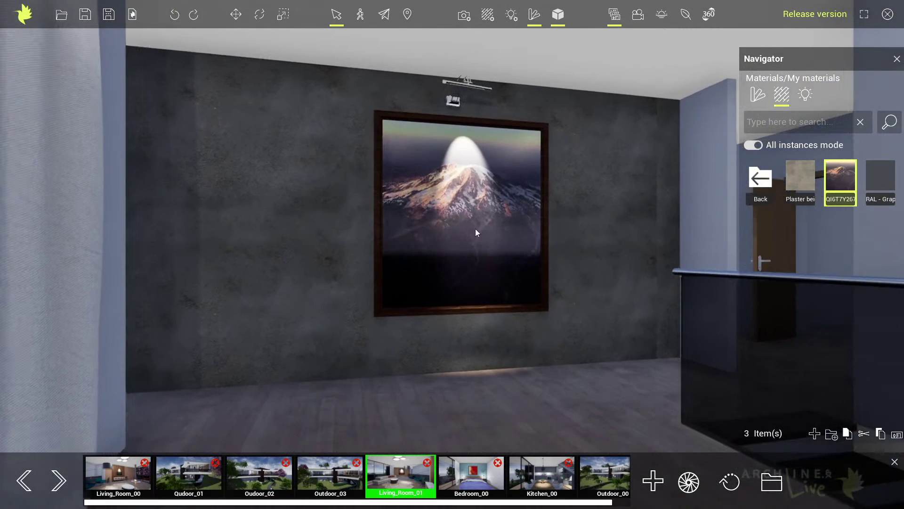
pyautogui.click(517, 20)
pyautogui.click(469, 103)
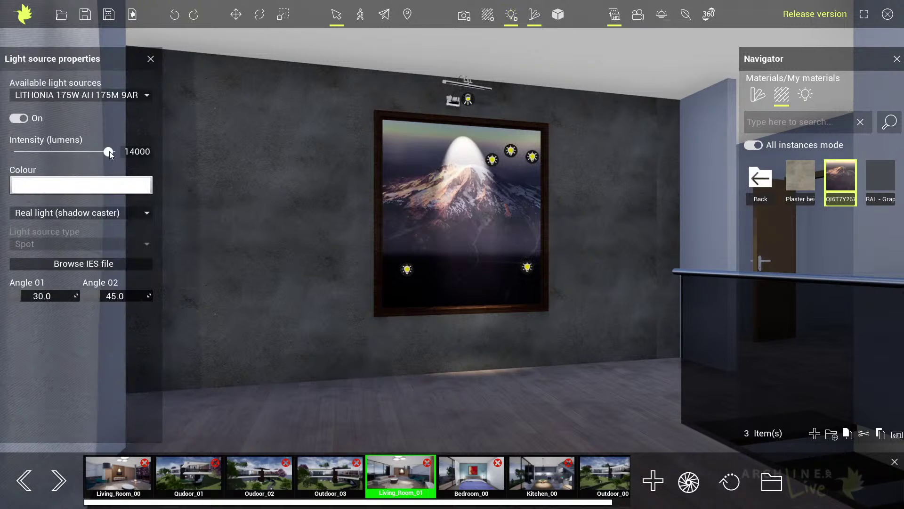
pyautogui.moveTo(108, 152); pyautogui.dragTo(59, 151)
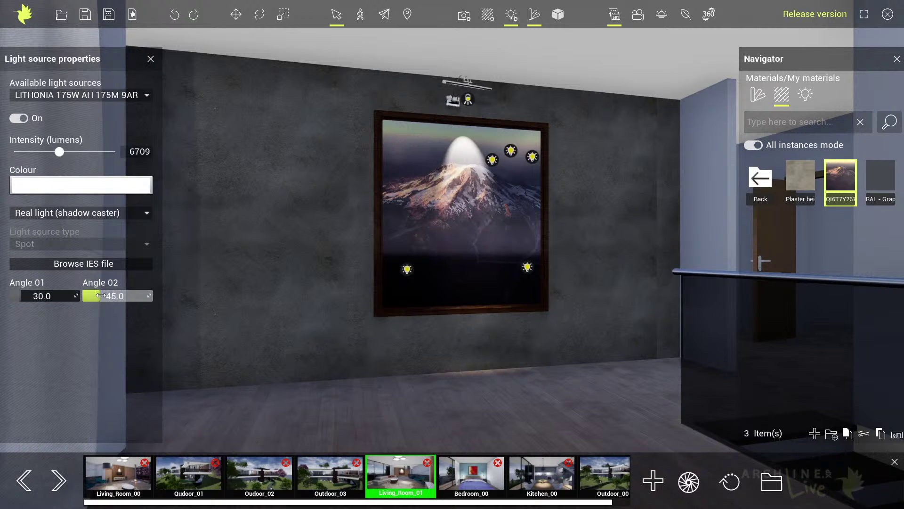
pyautogui.moveTo(100, 295); pyautogui.dragTo(137, 296)
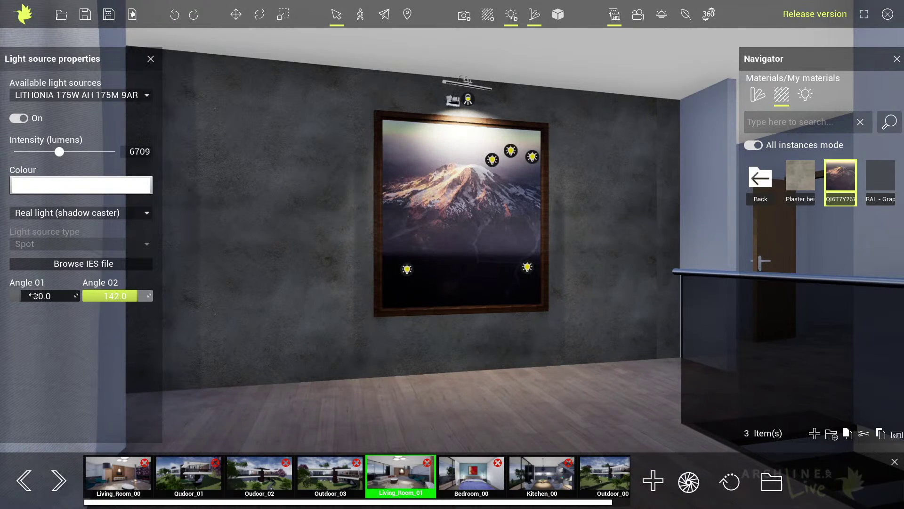
pyautogui.moveTo(33, 296)
pyautogui.mouseDown()
pyautogui.moveTo(21, 295)
pyautogui.moveTo(38, 296)
pyautogui.mouseUp()
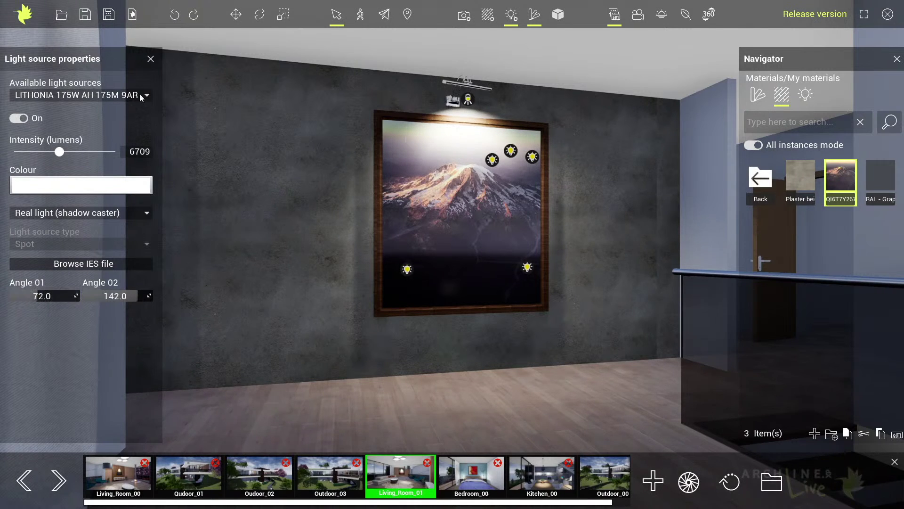
pyautogui.click(151, 58)
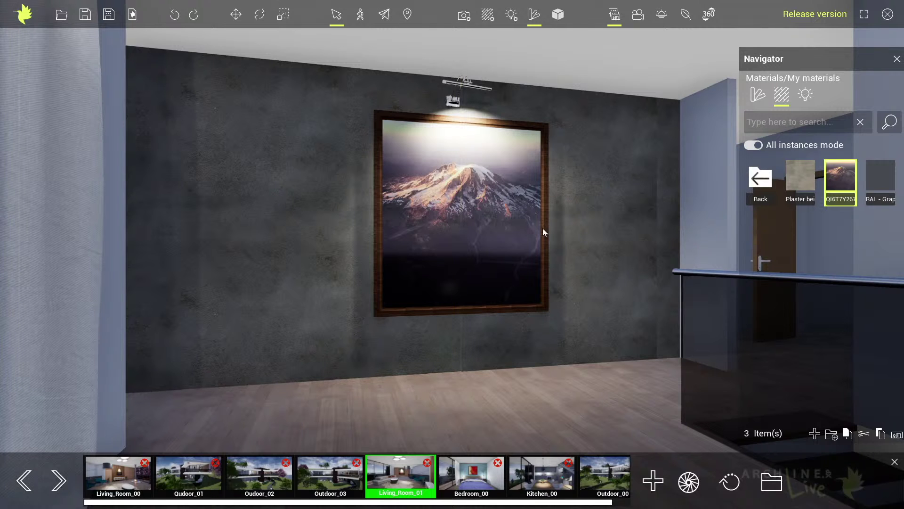
pyautogui.scroll(-5, 543, 229)
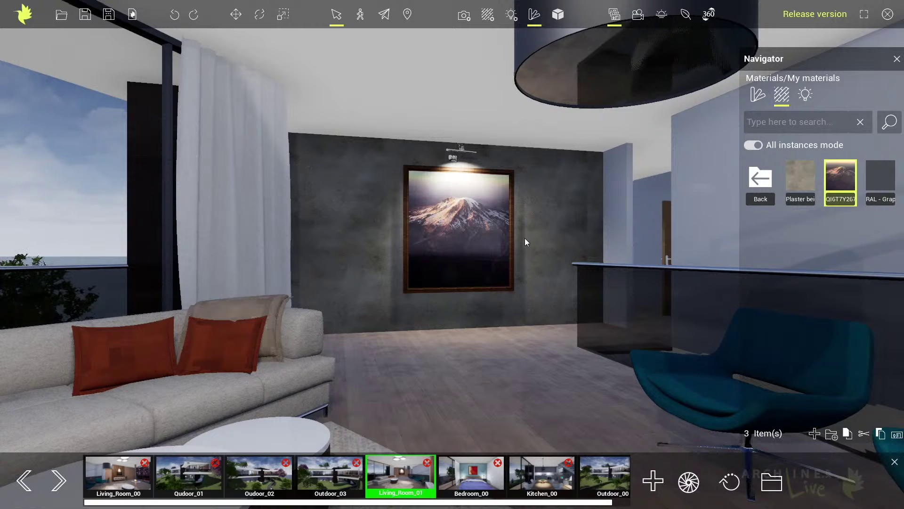
pyautogui.moveTo(516, 256); pyautogui.dragTo(527, 261, button='right')
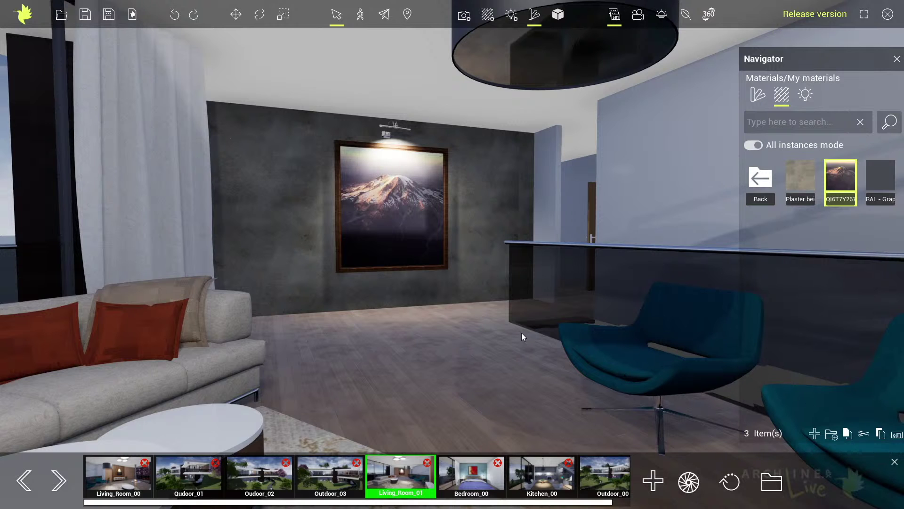
pyautogui.moveTo(507, 314); pyautogui.dragTo(499, 307, button='right')
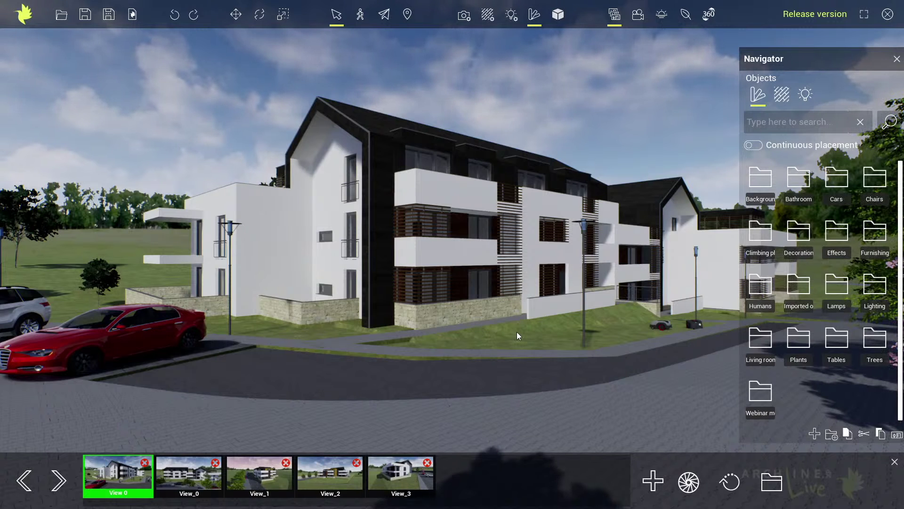
pyautogui.moveTo(596, 311); pyautogui.dragTo(538, 310, button='middle')
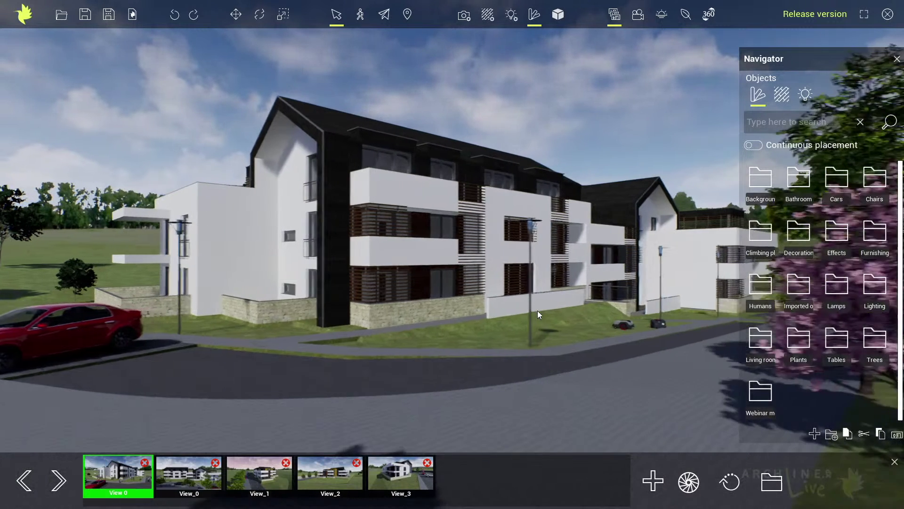
# Apply a light anodized metal from the Metal materials to the pole of the nearest street lamp in front of the building
pyautogui.scroll(4, 541, 310)
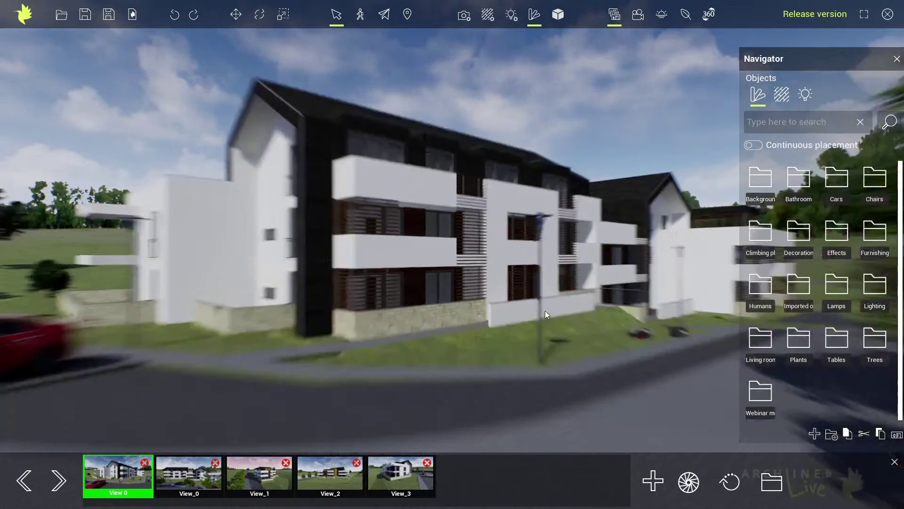
pyautogui.moveTo(592, 319); pyautogui.dragTo(532, 302, button='middle')
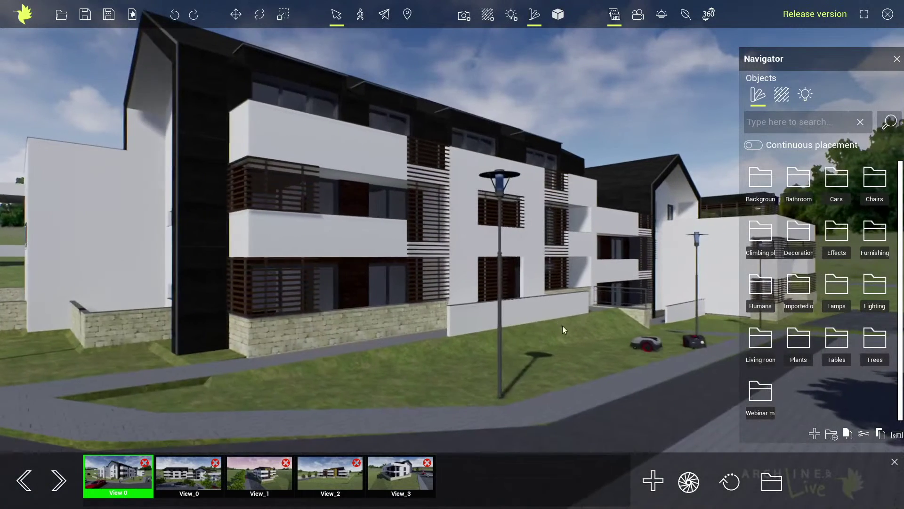
pyautogui.scroll(2, 562, 326)
pyautogui.moveTo(592, 340); pyautogui.dragTo(553, 303, button='middle')
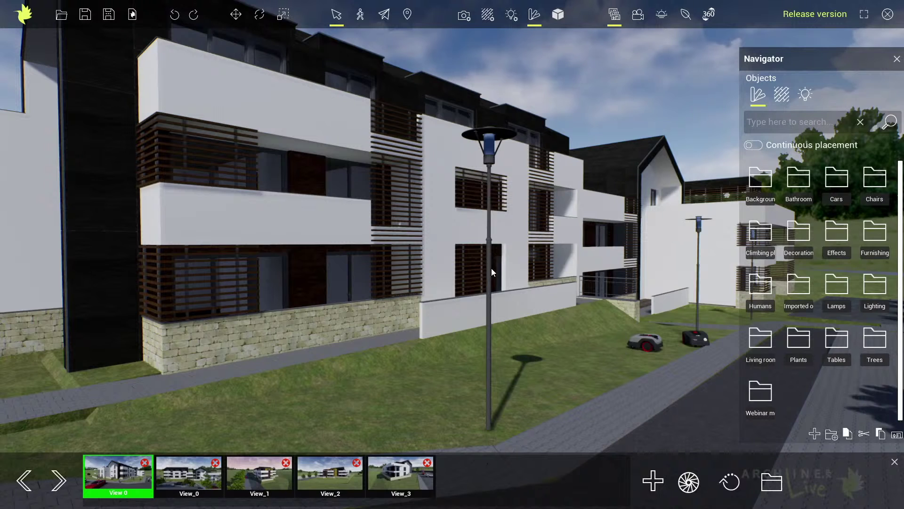
pyautogui.click(787, 98)
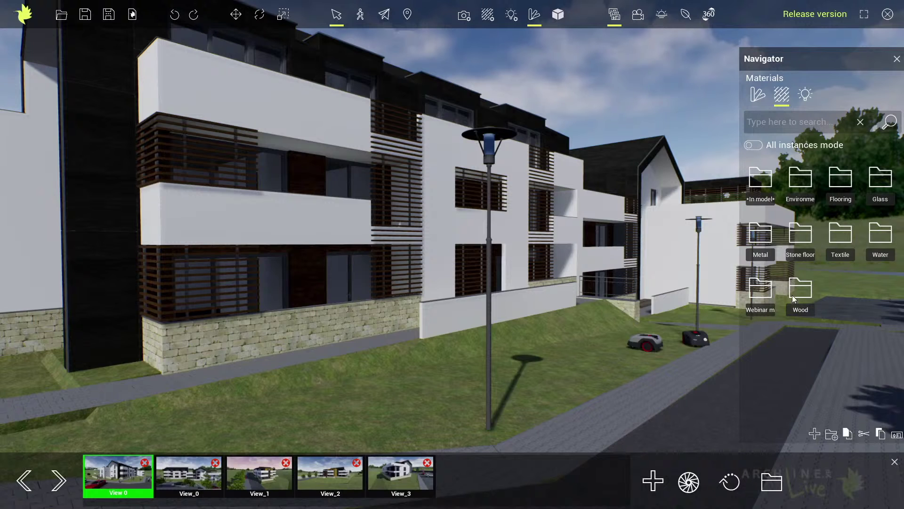
pyautogui.doubleClick(761, 237)
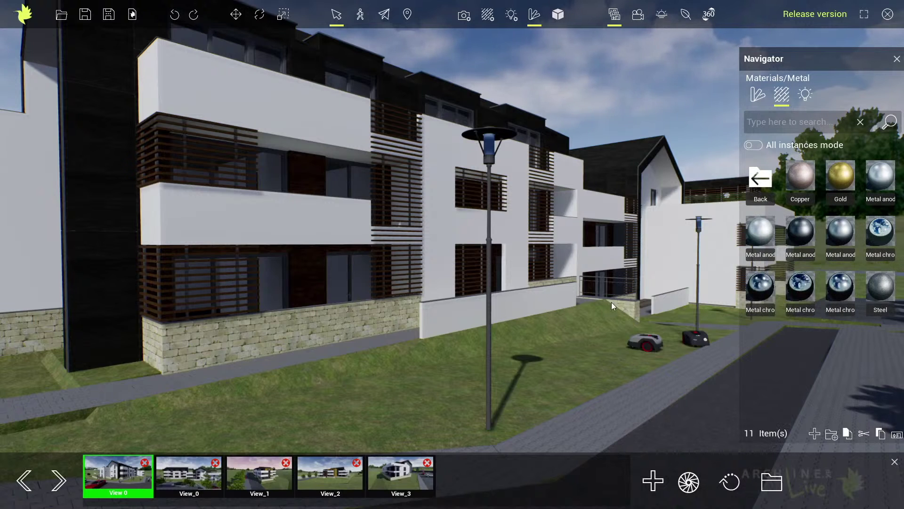
pyautogui.moveTo(760, 236)
pyautogui.moveTo(734, 240); pyautogui.dragTo(487, 249)
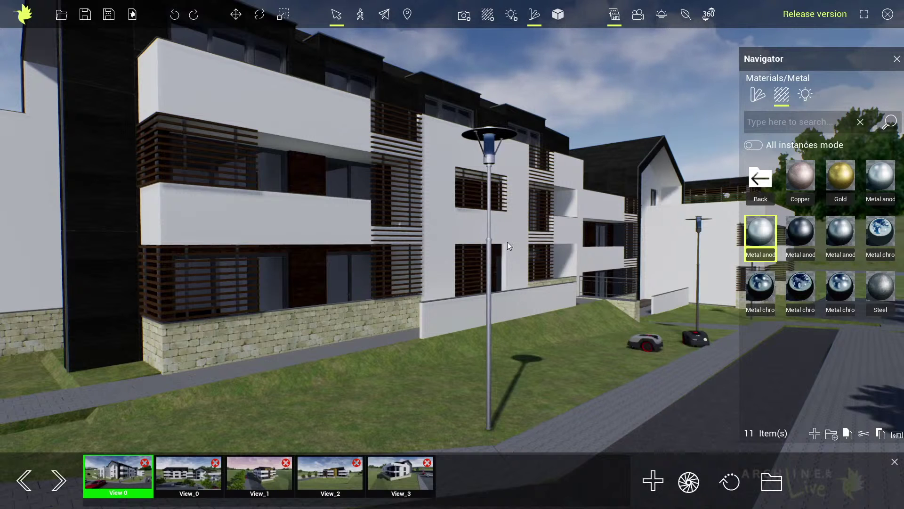
# Try Brown tint, acrylic and Dark glass on the nearest street lamp's lantern, and settle on the plain Glass material
pyautogui.click(751, 178)
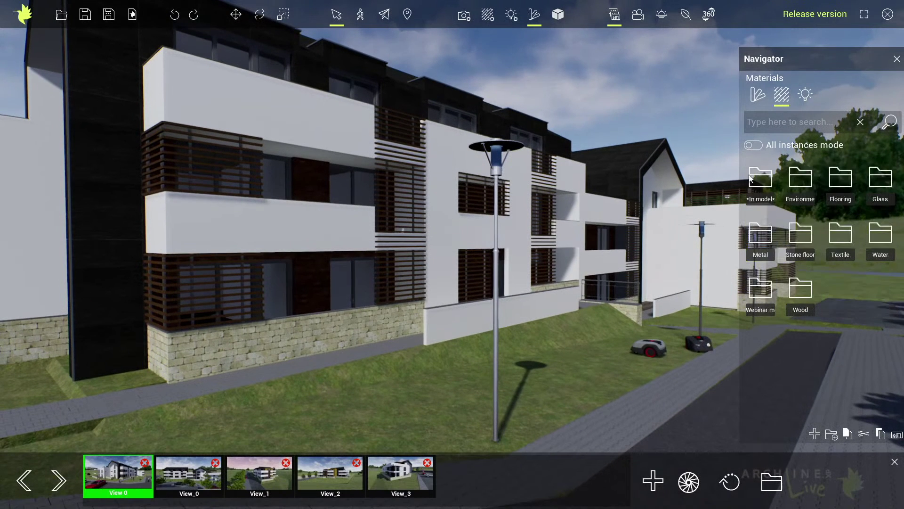
pyautogui.click(880, 178)
pyautogui.moveTo(881, 183)
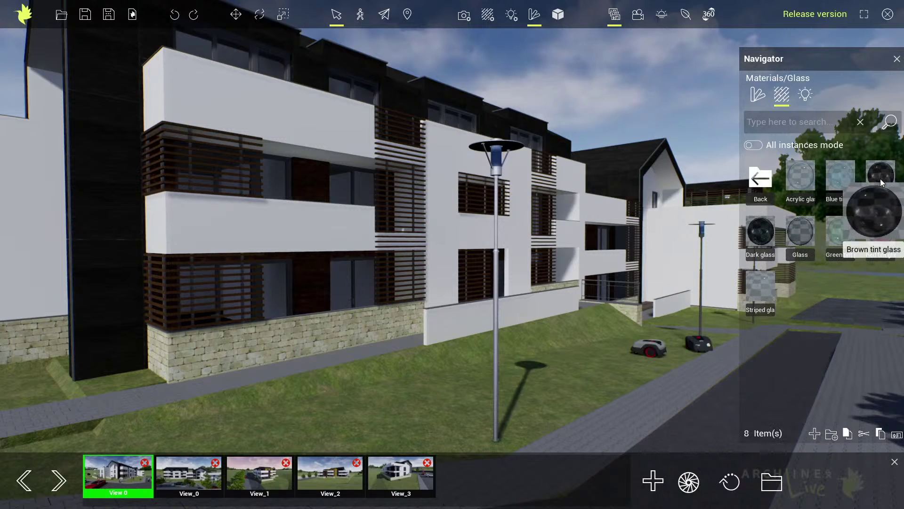
pyautogui.moveTo(875, 180); pyautogui.dragTo(498, 160)
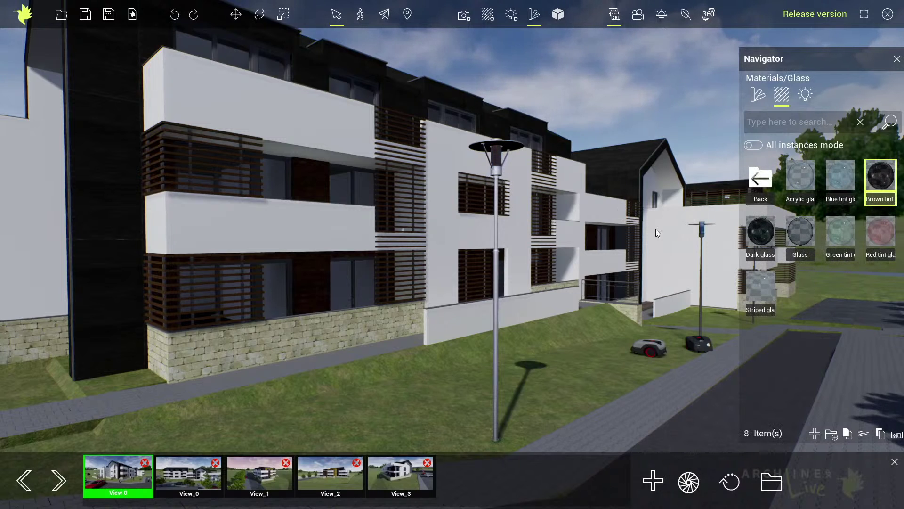
pyautogui.moveTo(836, 185)
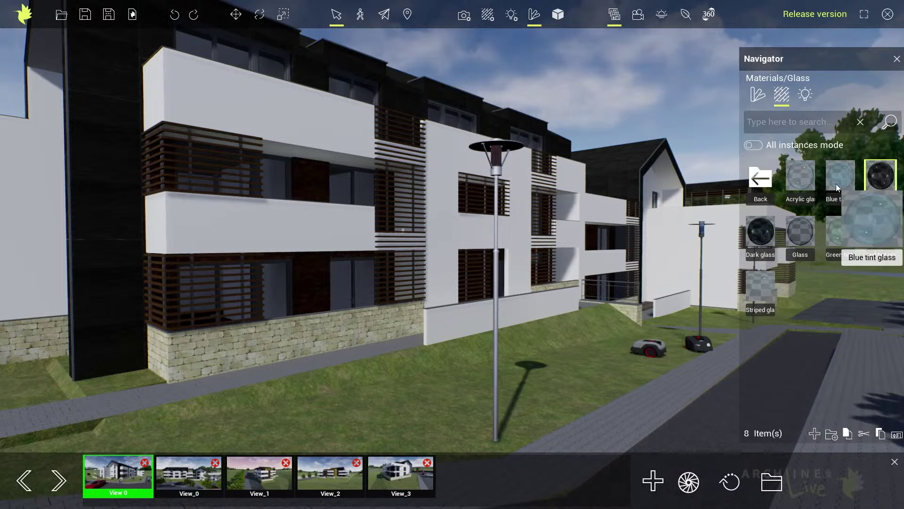
pyautogui.moveTo(803, 180); pyautogui.dragTo(495, 163)
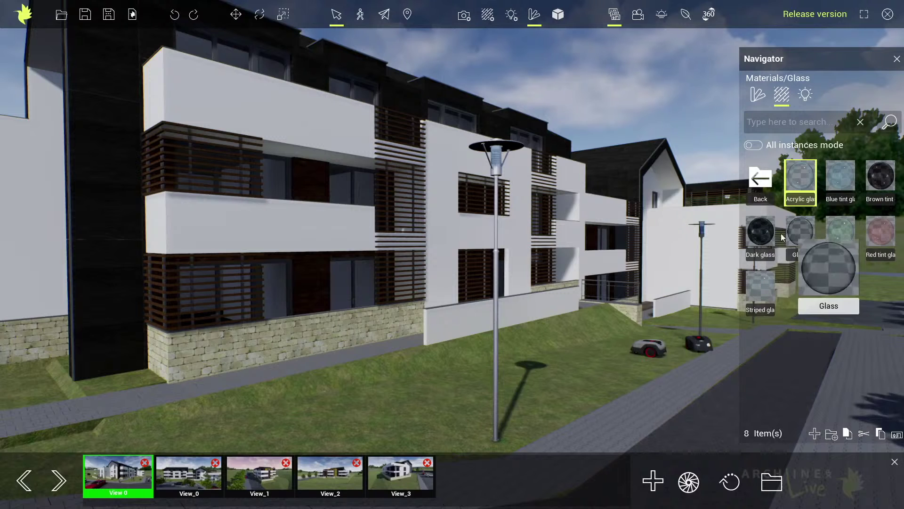
pyautogui.moveTo(760, 230); pyautogui.dragTo(493, 158)
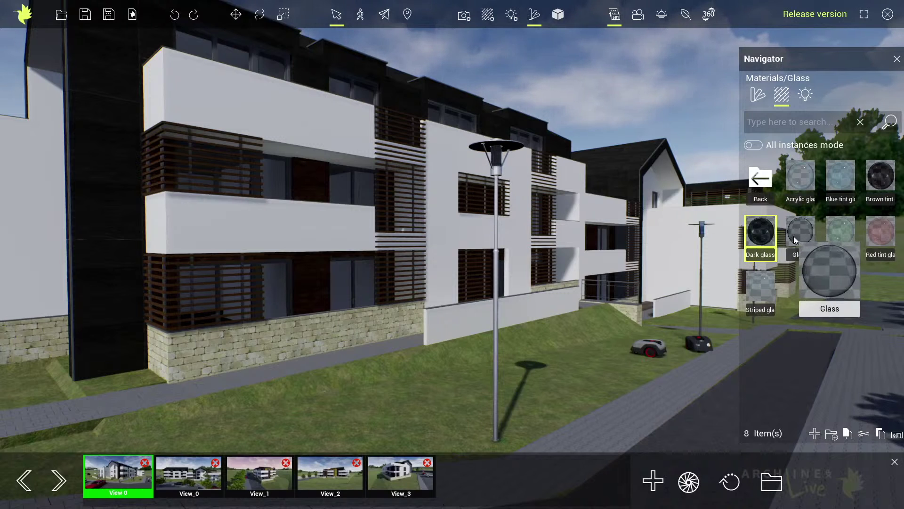
pyautogui.moveTo(793, 236); pyautogui.dragTo(496, 157)
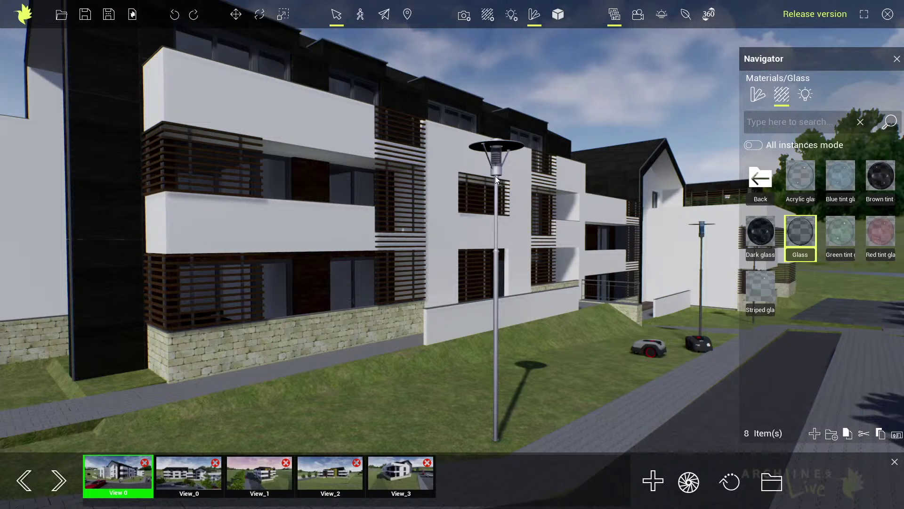
# Add the modified street lamp to the Imported objects folder of the object library
pyautogui.click(757, 96)
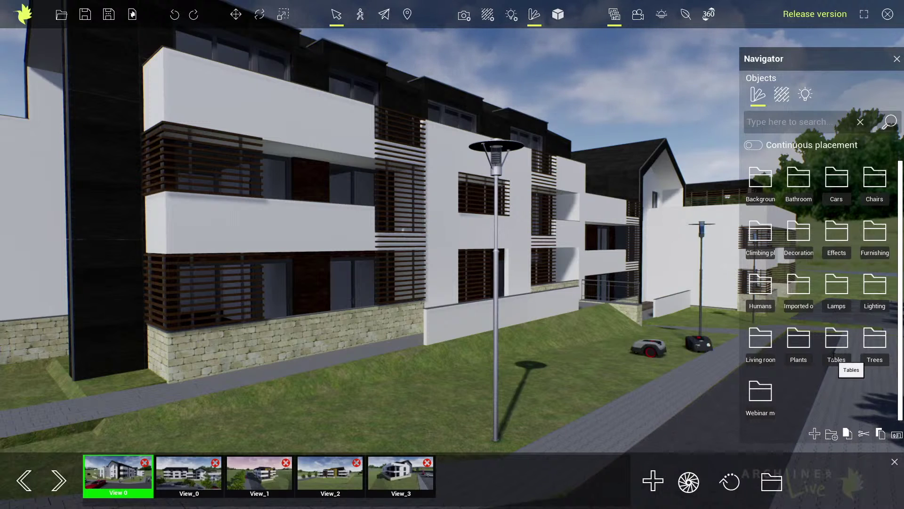
pyautogui.click(804, 292)
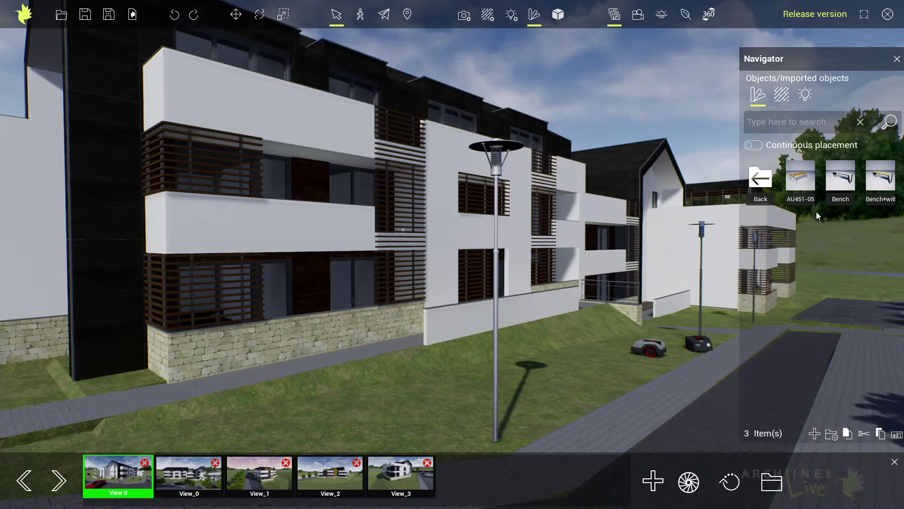
pyautogui.click(495, 170)
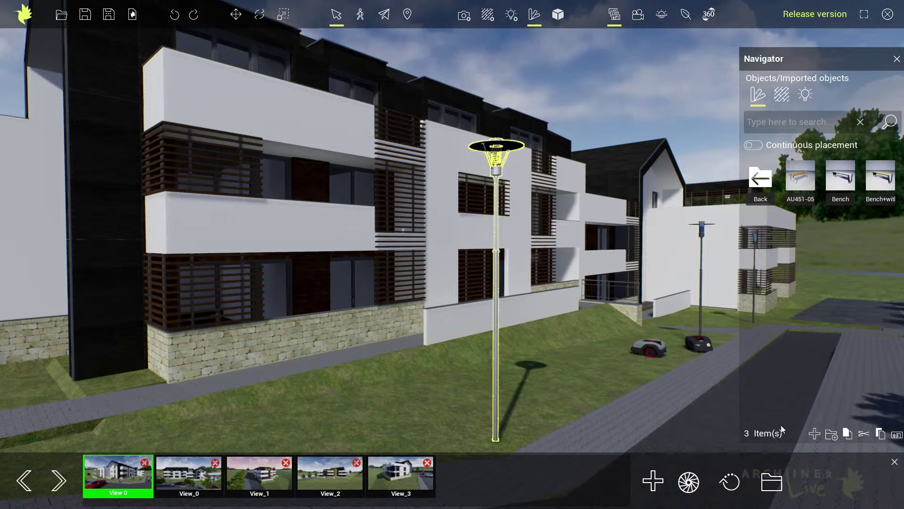
pyautogui.click(814, 433)
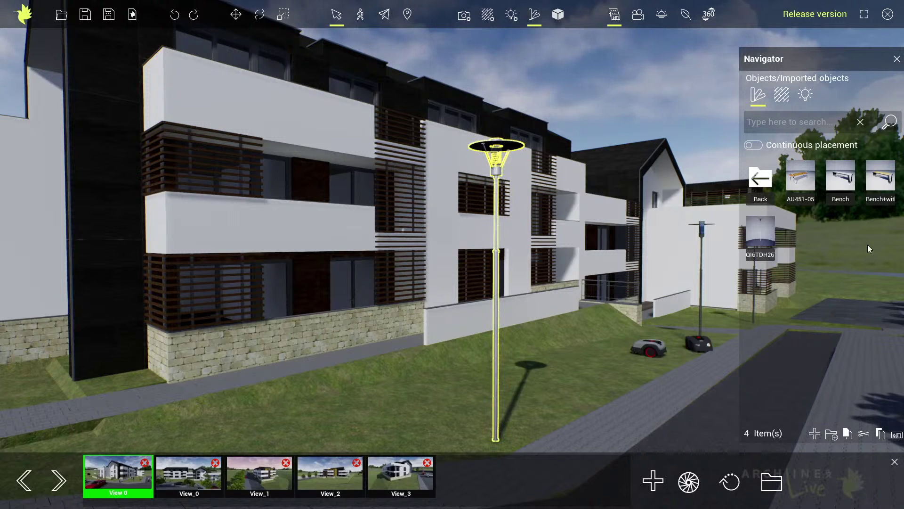
# Place a copy of the saved street lamp on the grass beside the path, near the robotic mowers, and leave it unselected
pyautogui.moveTo(770, 235)
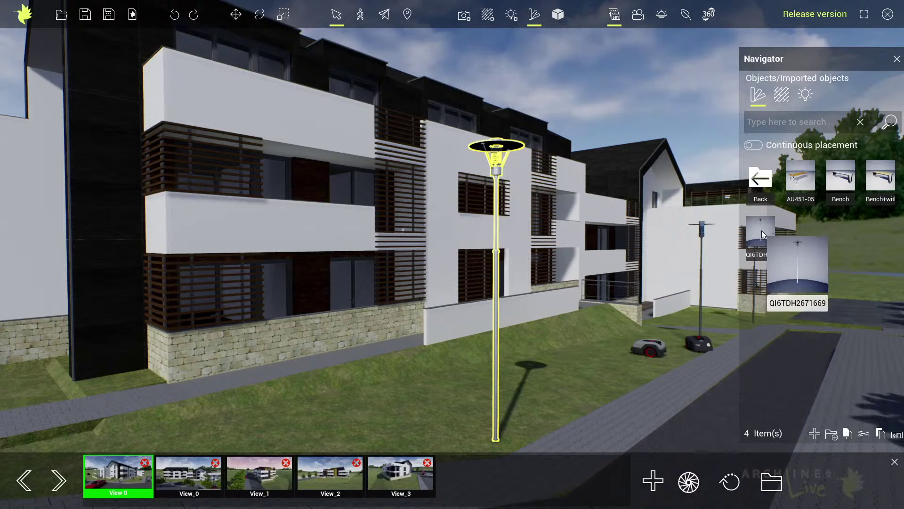
pyautogui.moveTo(762, 230); pyautogui.dragTo(620, 382)
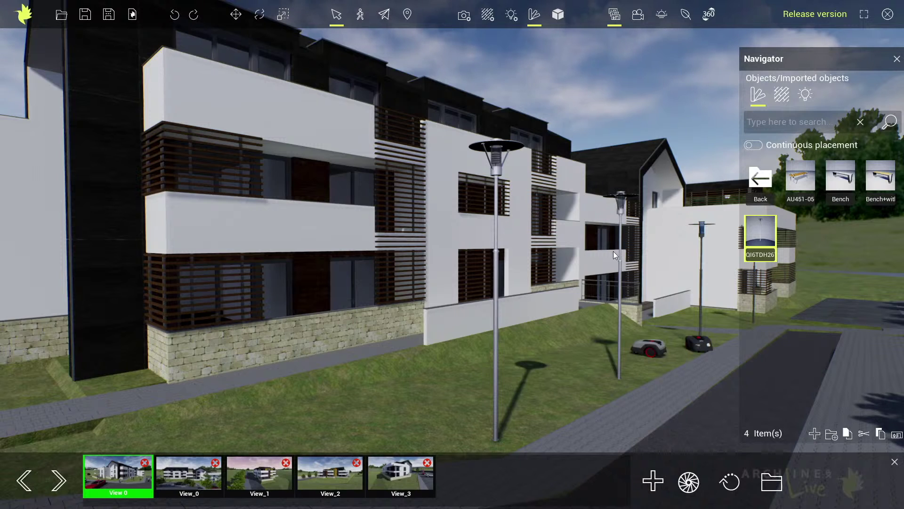
pyautogui.click(620, 210)
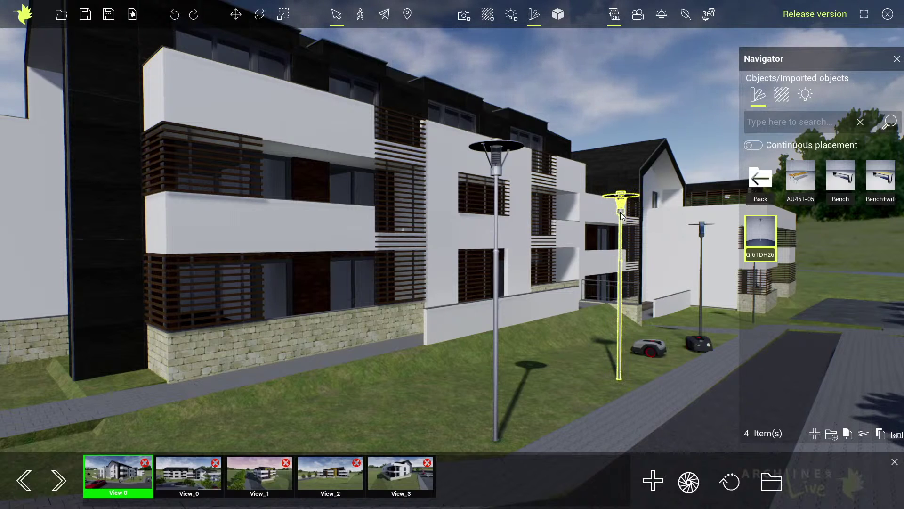
pyautogui.click(593, 375)
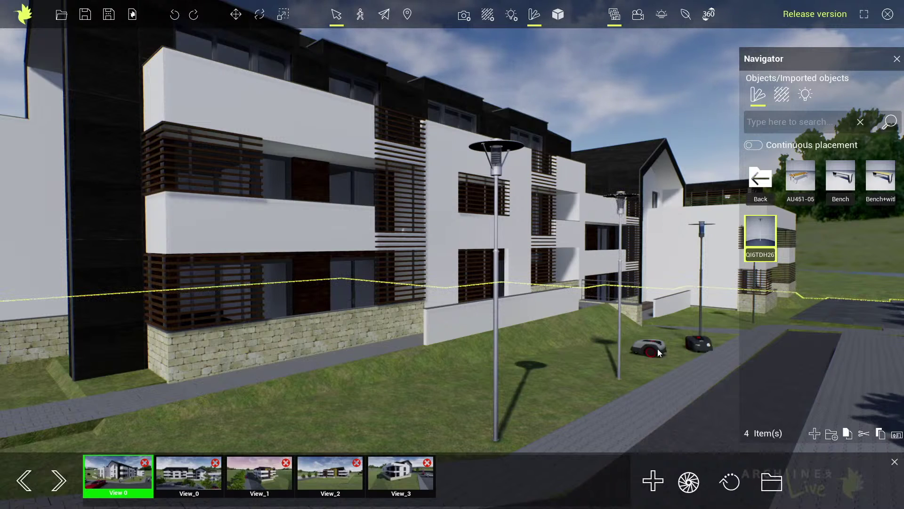
pyautogui.click(642, 367)
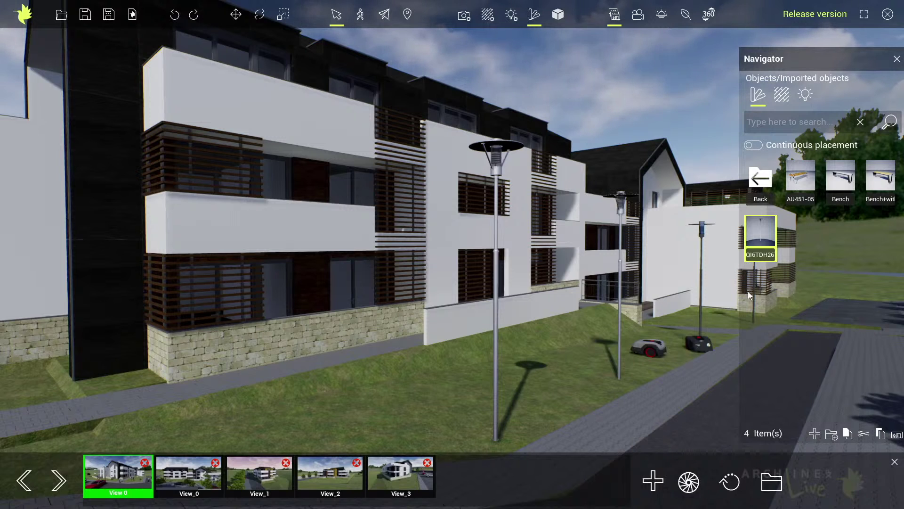
# Change the saved lamp's library thumbnail to Round_Street_Lamp_TN.jpg from the TN folder
pyautogui.moveTo(770, 231)
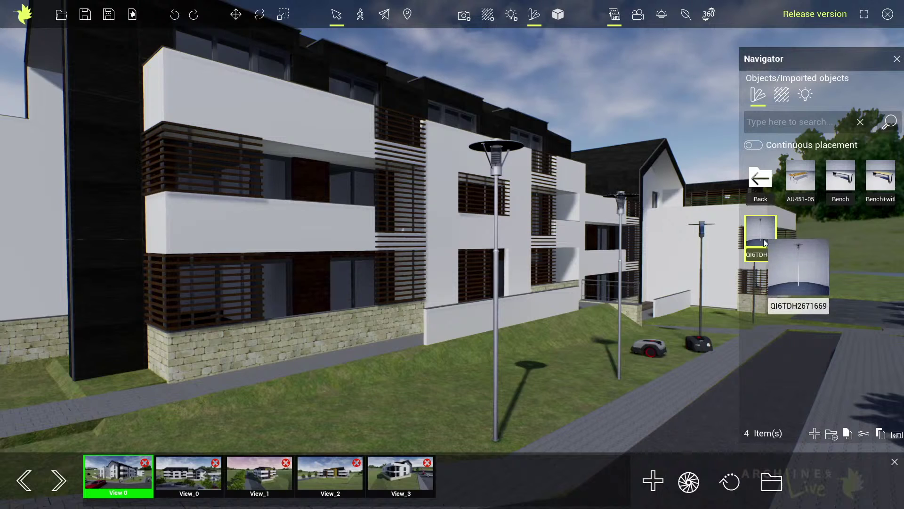
pyautogui.click(897, 435)
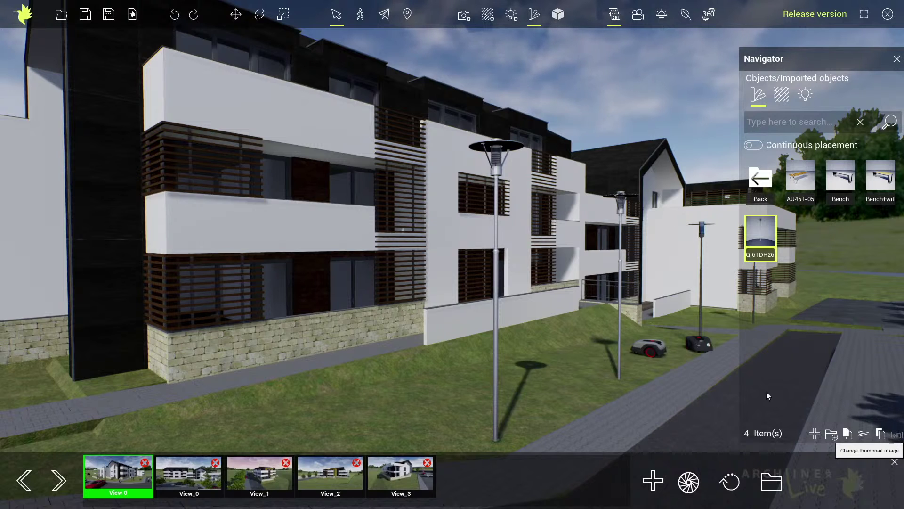
pyautogui.click(384, 85)
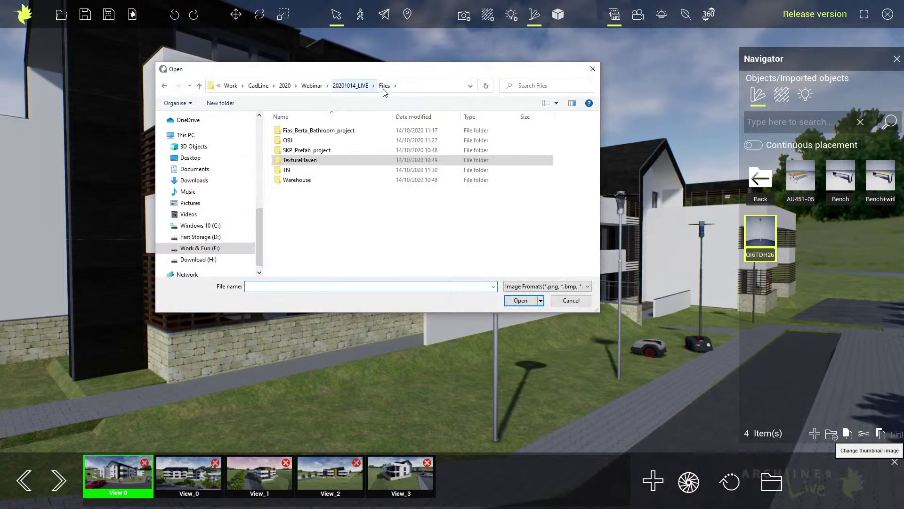
pyautogui.doubleClick(288, 170)
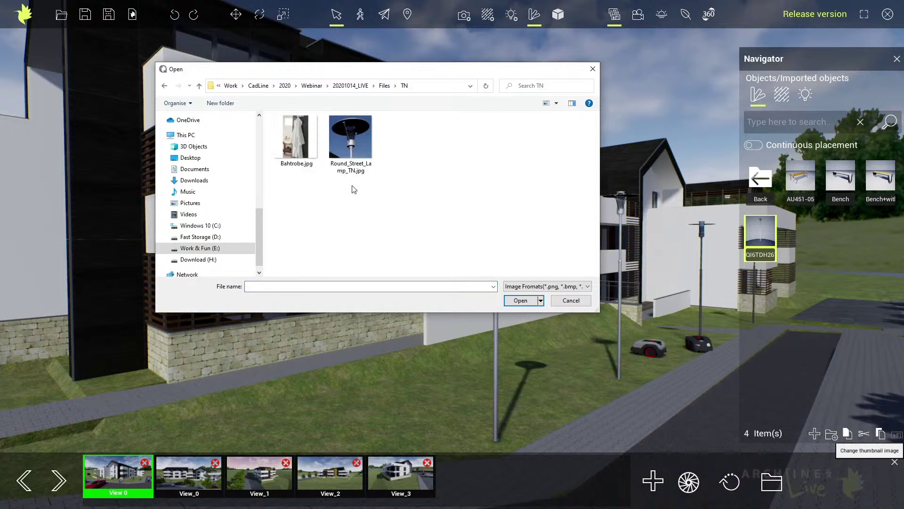
pyautogui.click(355, 144)
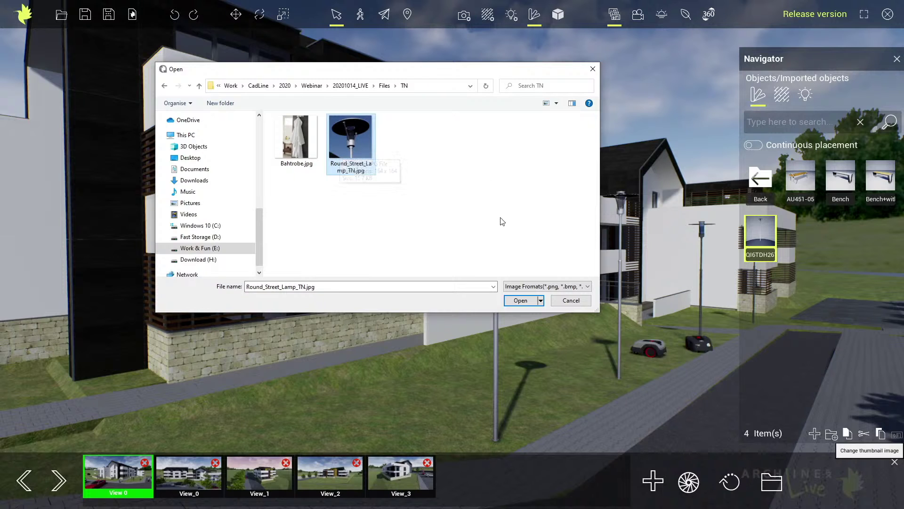
pyautogui.click(526, 302)
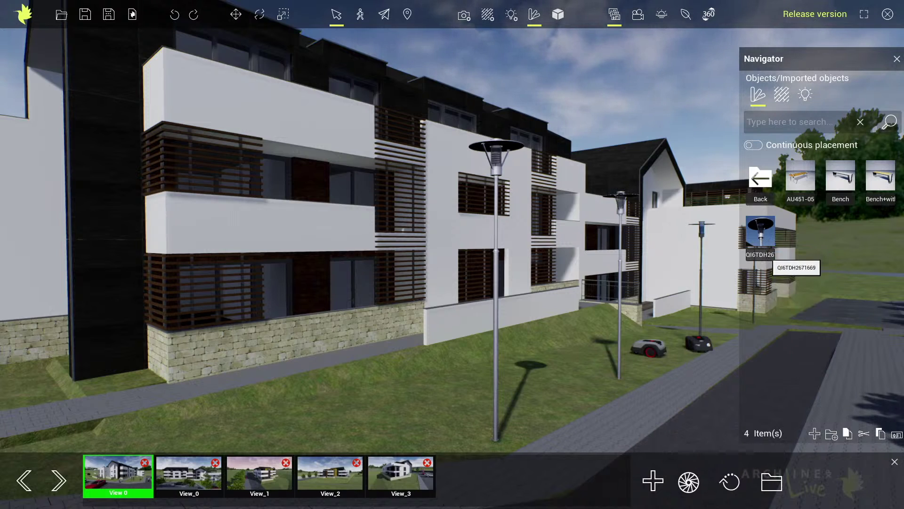
# Rename the saved lamp in the Imported objects folder as Street lamp
pyautogui.click(768, 255)
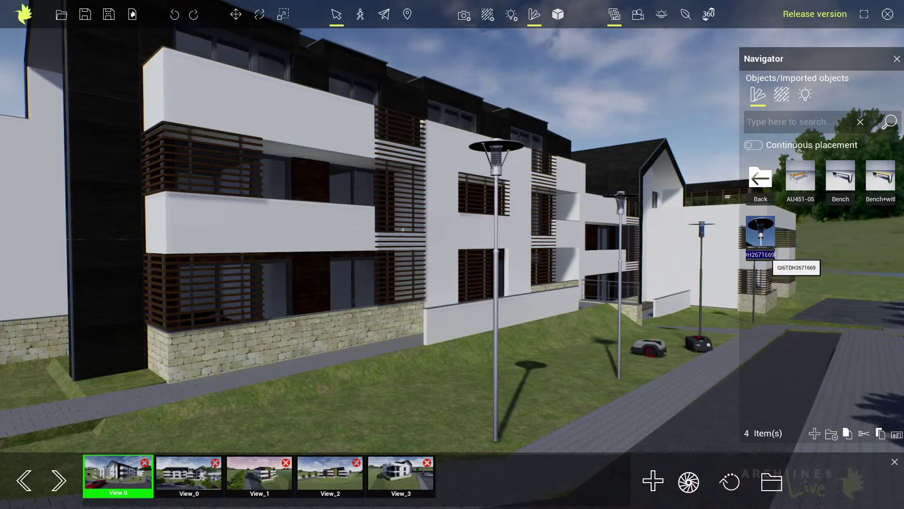
pyautogui.write('Street l')
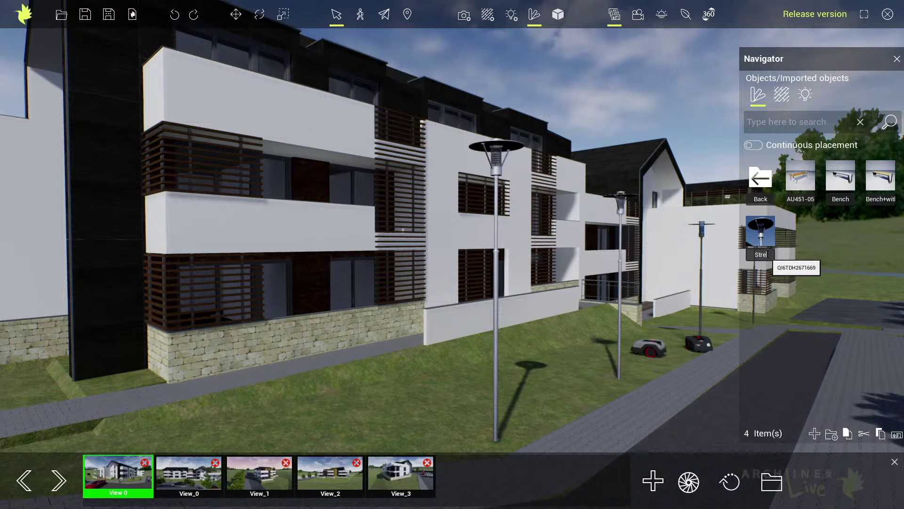
pyautogui.write('amp')
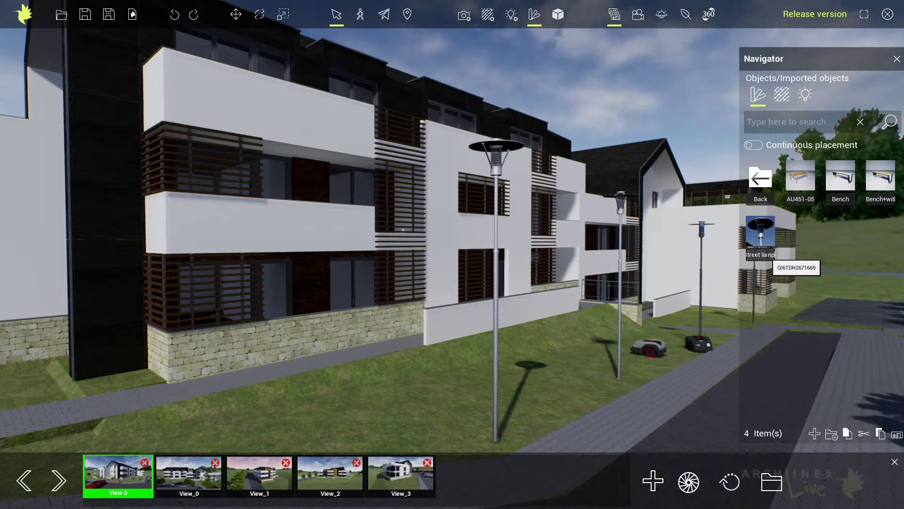
pyautogui.press('Return')
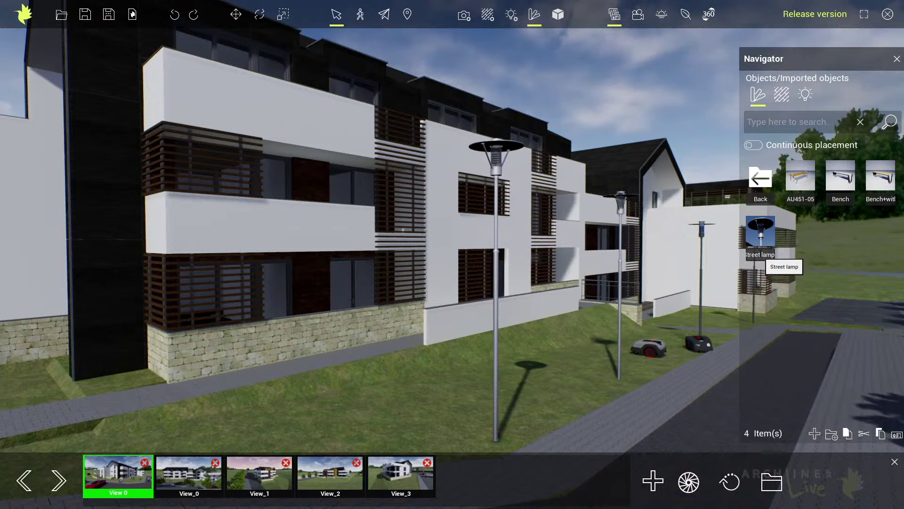
pyautogui.moveTo(767, 231)
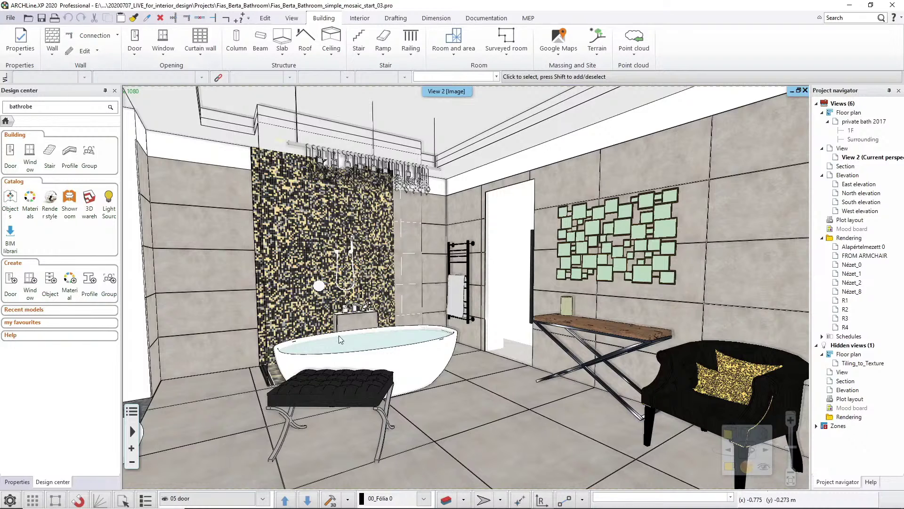
# Switch to the bathroom project in ARCHLine.XP and search the Objects catalog for bathrobe
pyautogui.click(12, 201)
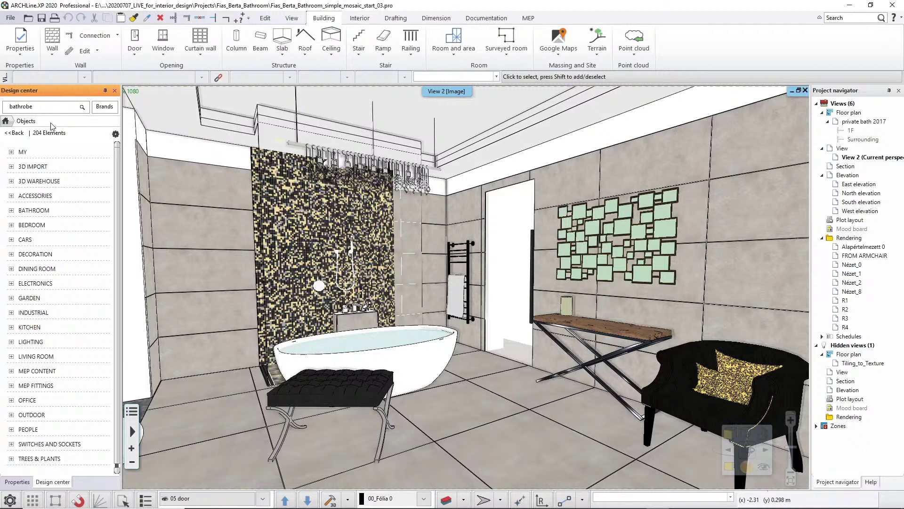
pyautogui.click(36, 109)
pyautogui.press('Return')
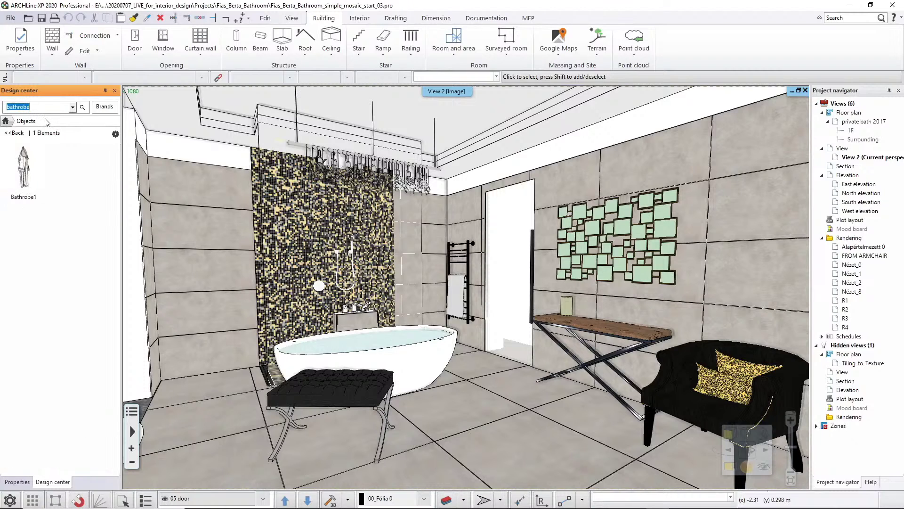
# Open the Bathrobe1 object's details in the Objects catalog and export it to Live
pyautogui.click(51, 188)
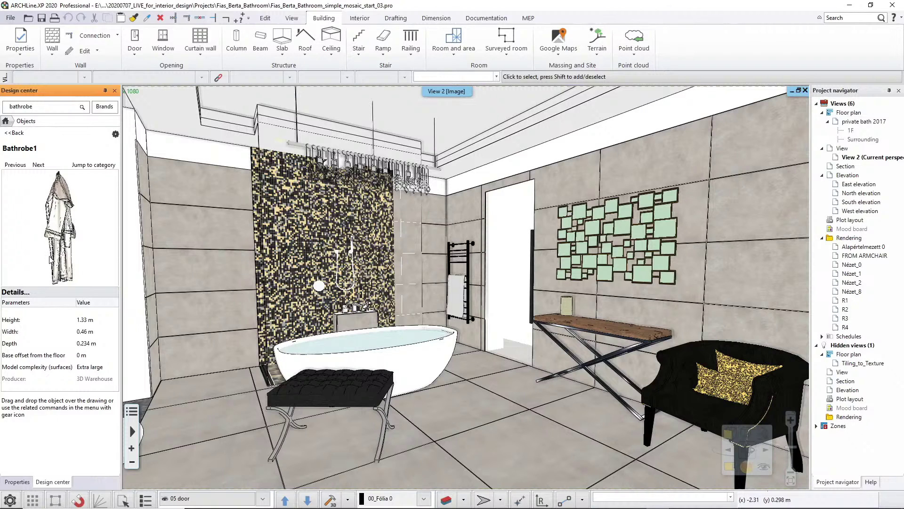
pyautogui.click(115, 134)
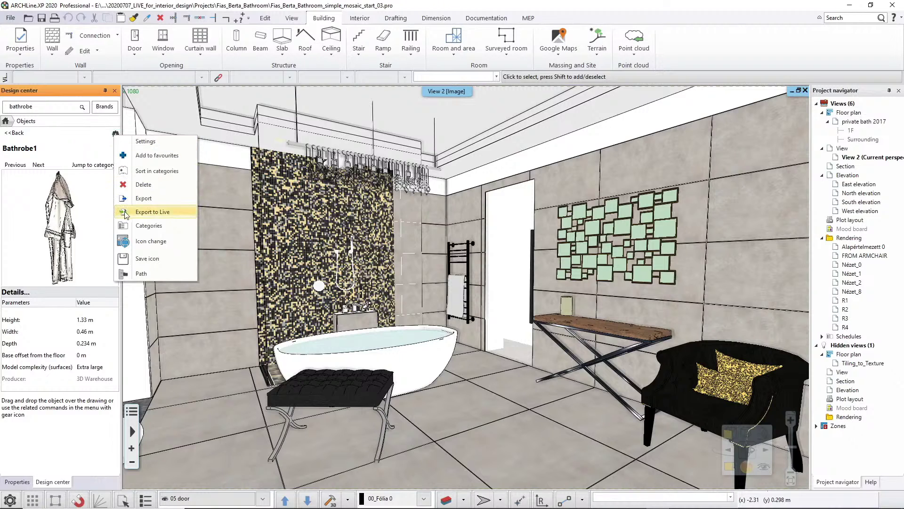
pyautogui.click(185, 216)
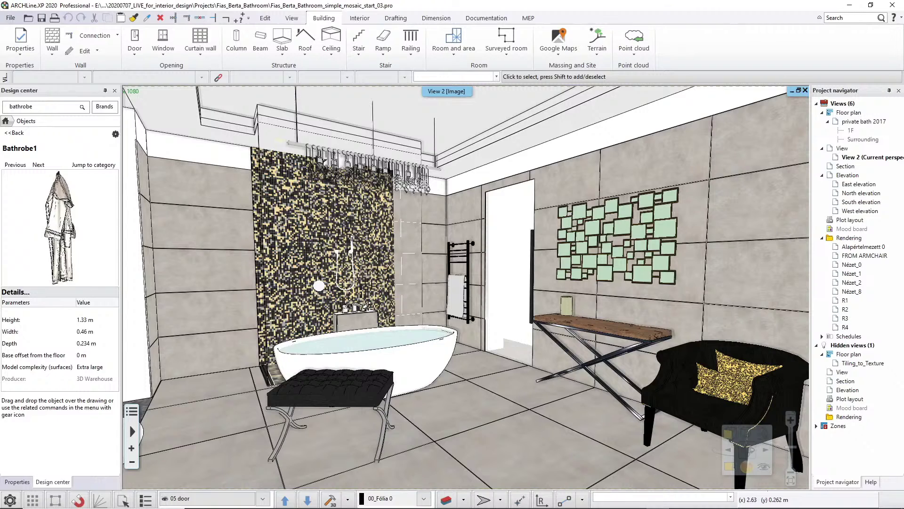
# Switch to ARCHLine.XP Live and delete the first of the two Bathrobe1 entries from the Imported objects folder
pyautogui.hotkey('alt', 'Tab')
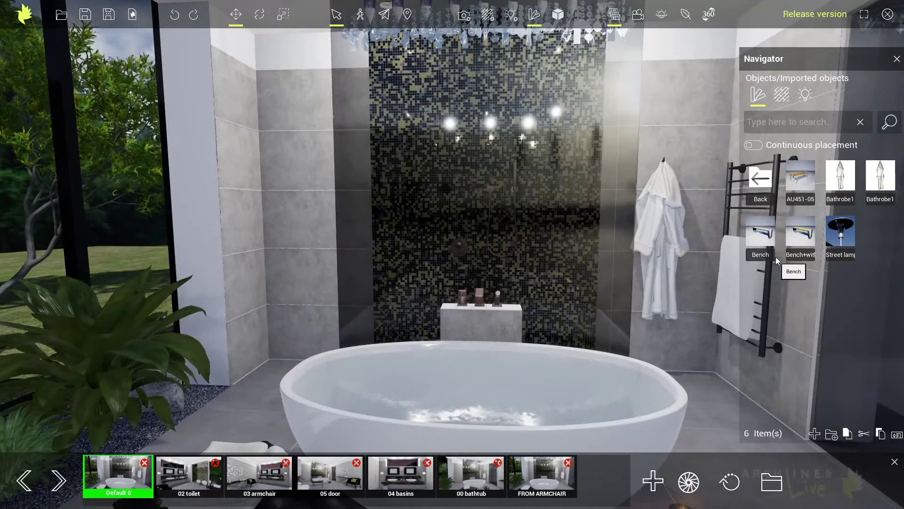
pyautogui.moveTo(800, 234)
pyautogui.moveTo(839, 185)
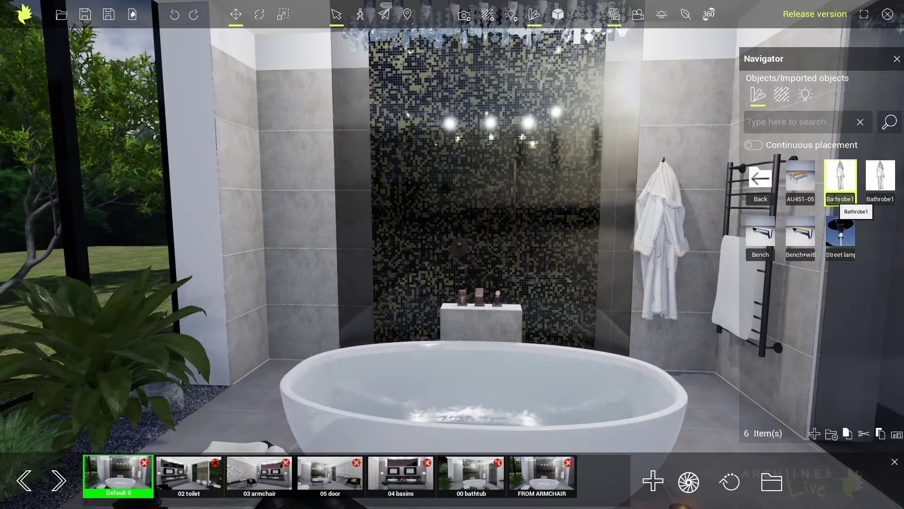
pyautogui.press('Delete')
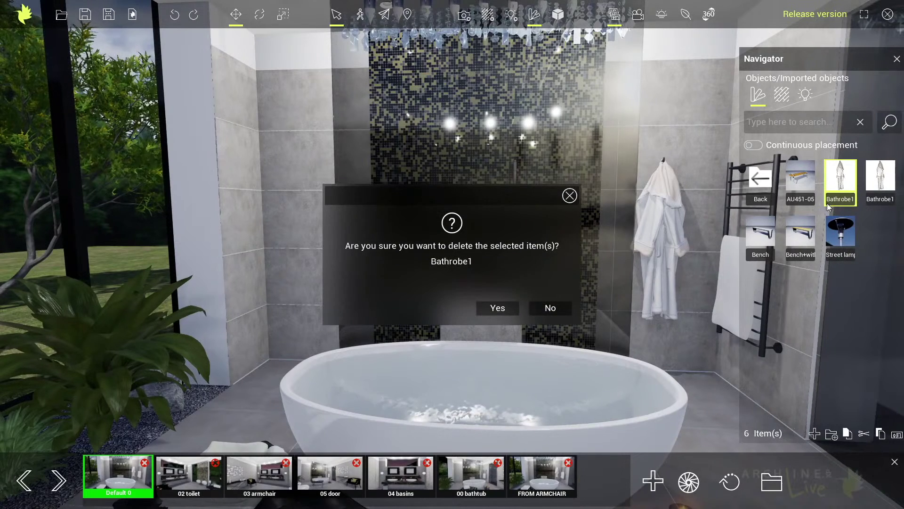
pyautogui.click(500, 309)
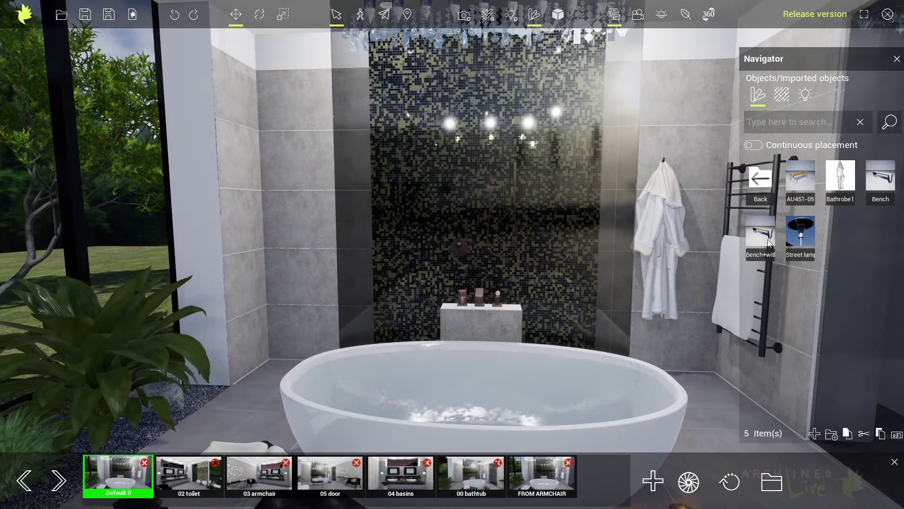
# Change the remaining Bathrobe1 object's library thumbnail to Bahtrobe.jpg from the TN folder
pyautogui.moveTo(797, 257)
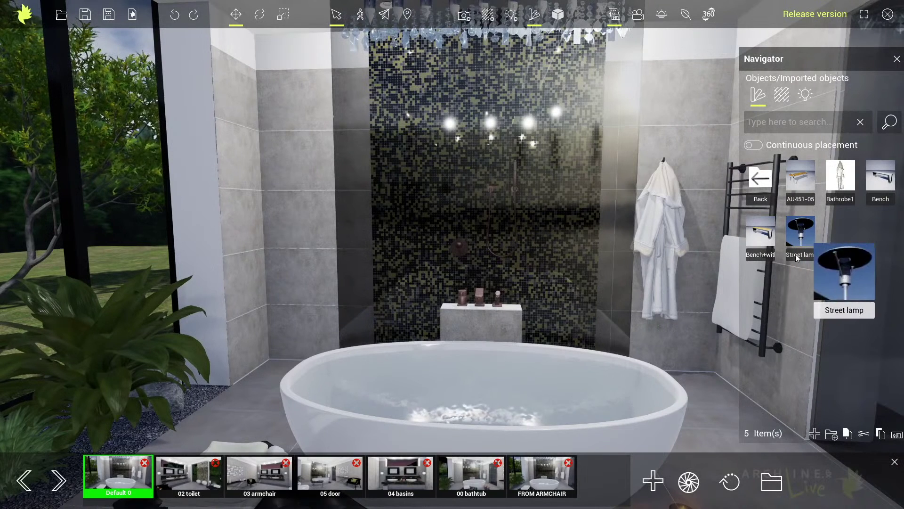
pyautogui.click(842, 176)
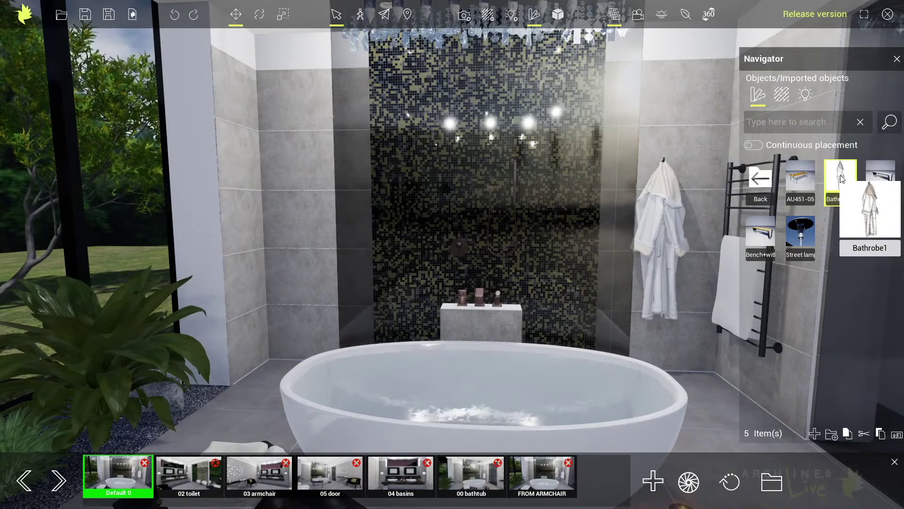
pyautogui.click(898, 435)
pyautogui.click(297, 147)
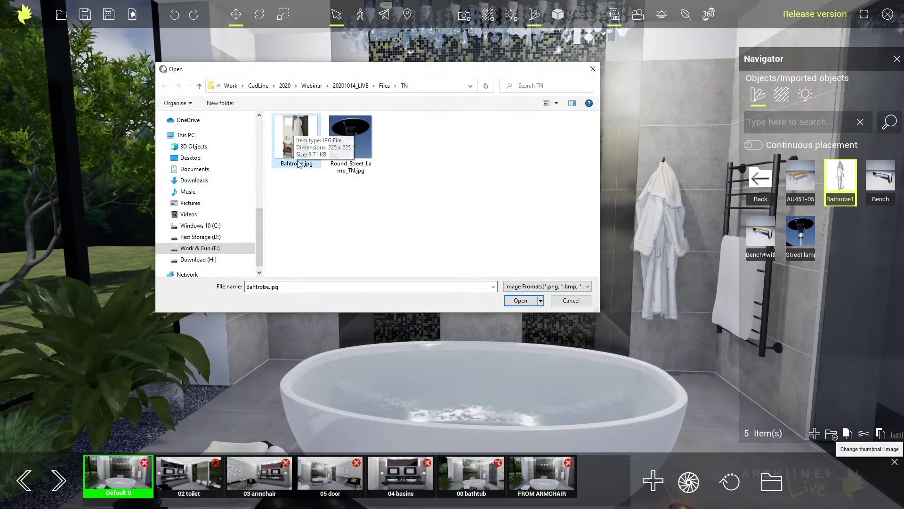
pyautogui.click(523, 304)
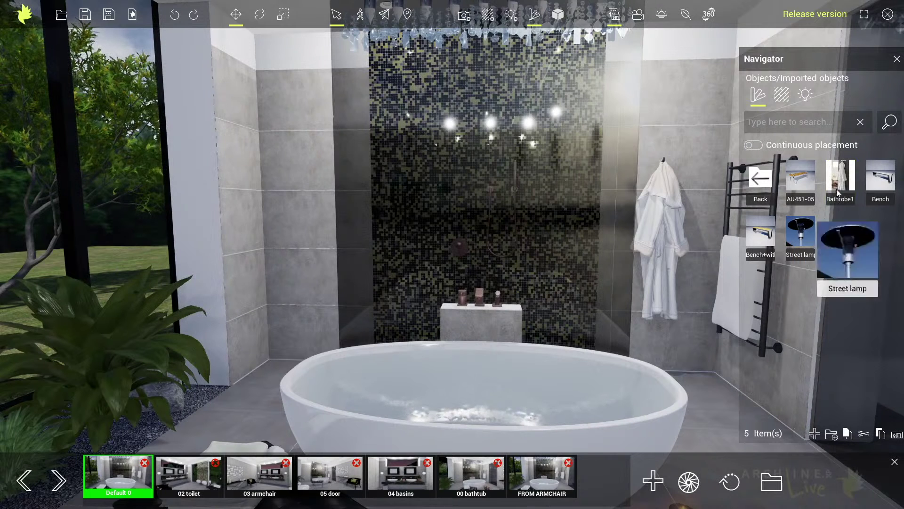